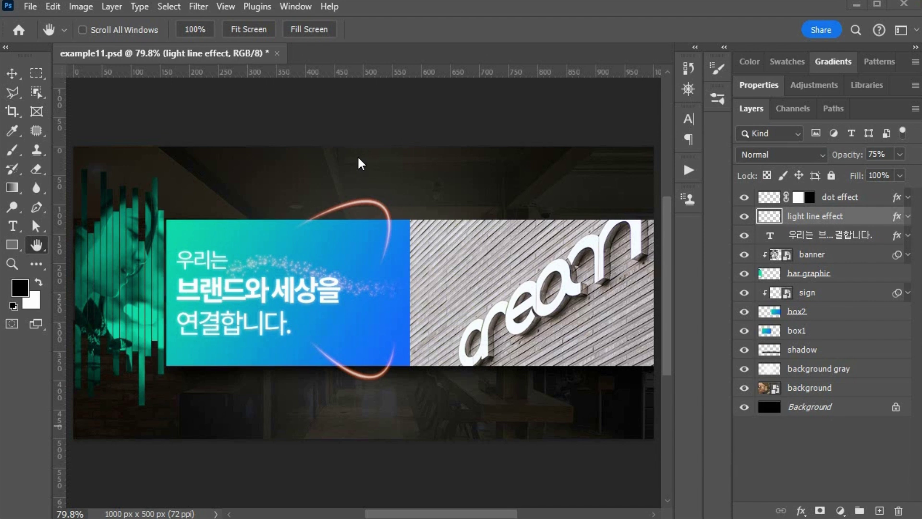
- Save example11.psd and swap the foreground and background colors to make white the foreground and black the background
{"action": "key", "text": "ctrl+s"}
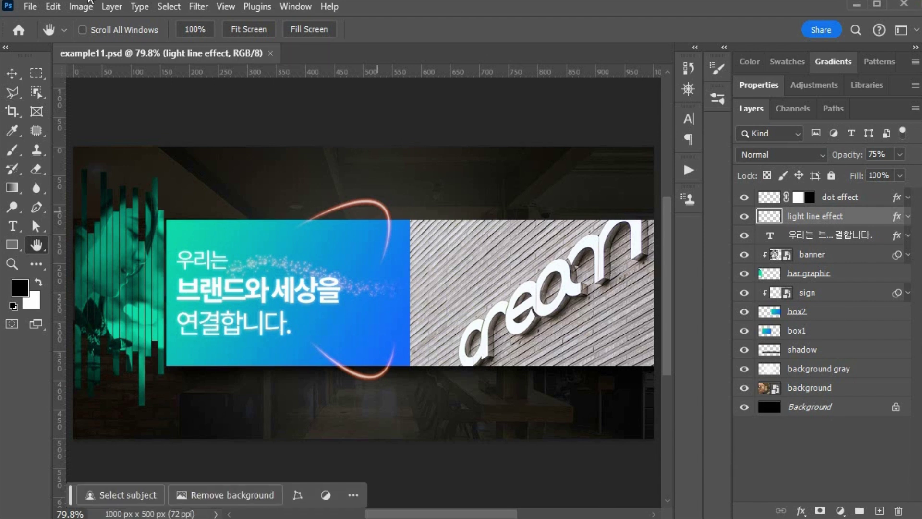
{"action": "left_click", "coordinate": [39, 283]}
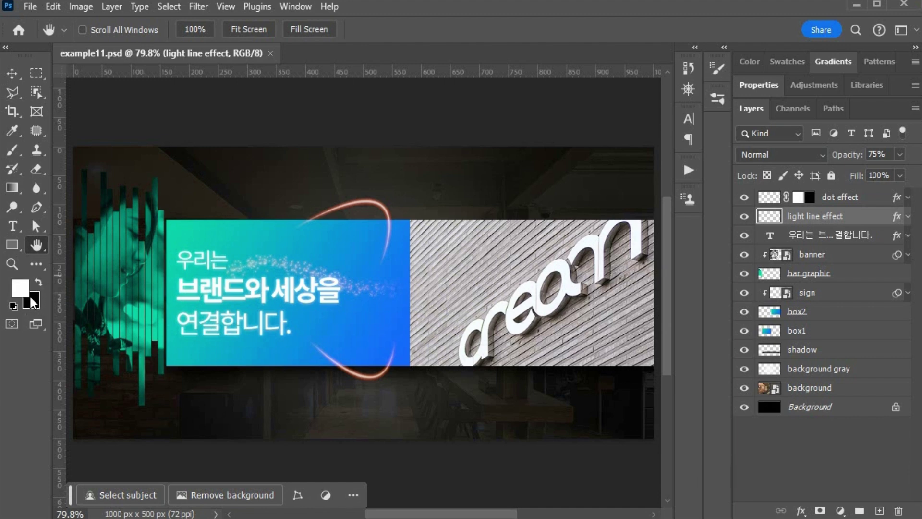
- Create a new document named example, 1000 x 500 pixels at 72 pixels/inch, RGB Color, filled with the black background color
{"action": "left_click", "coordinate": [31, 7]}
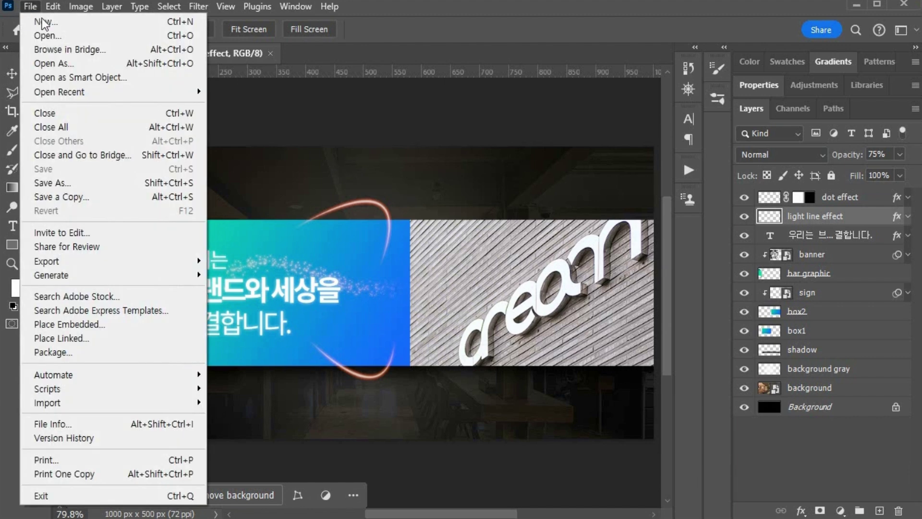
{"action": "left_click", "coordinate": [47, 23]}
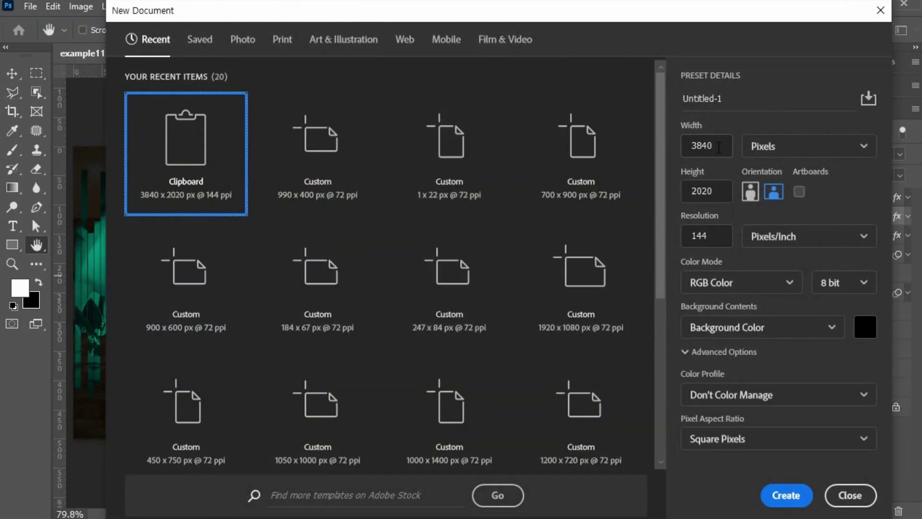
{"action": "left_click", "coordinate": [719, 148]}
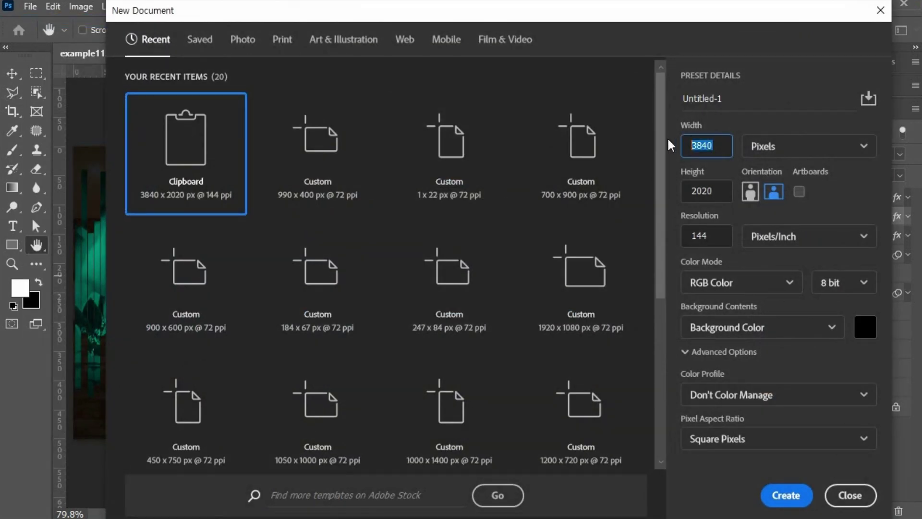
{"action": "type", "text": "1000"}
{"action": "key", "text": "Tab"}
{"action": "type", "text": "500"}
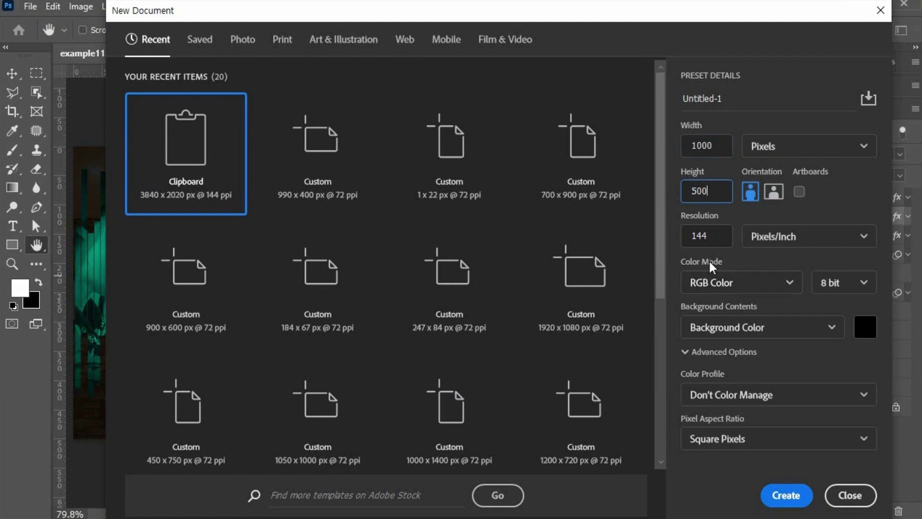
{"action": "key", "text": "Tab"}
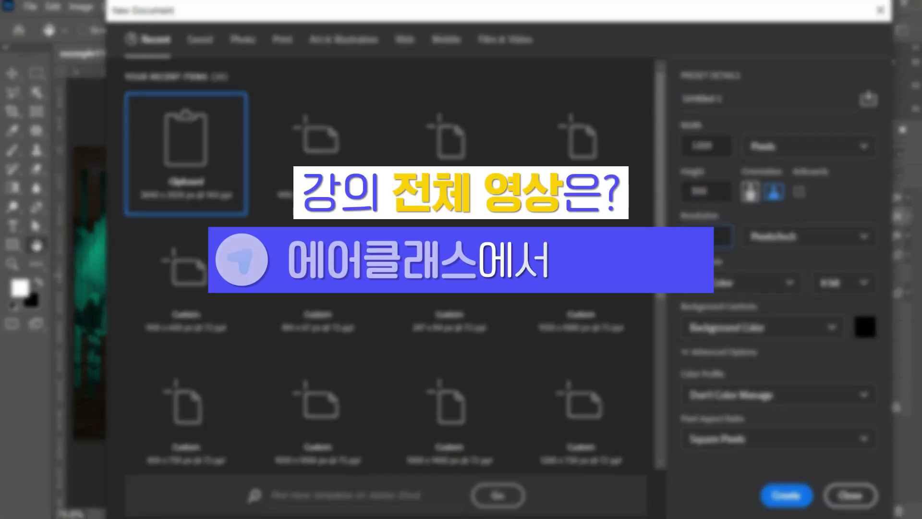
{"action": "left_click_drag", "start_coordinate": [731, 102], "coordinate": [630, 105]}
{"action": "type", "text": "examp"}
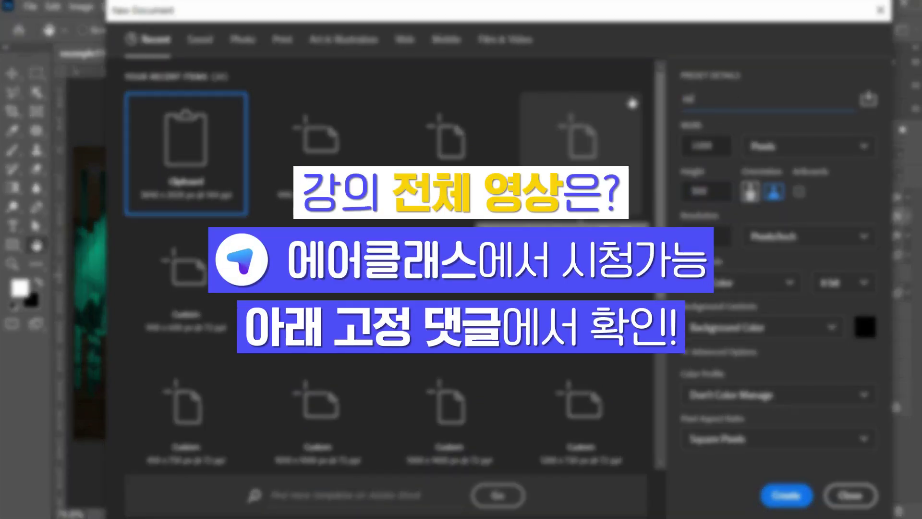
{"action": "type", "text": "le"}
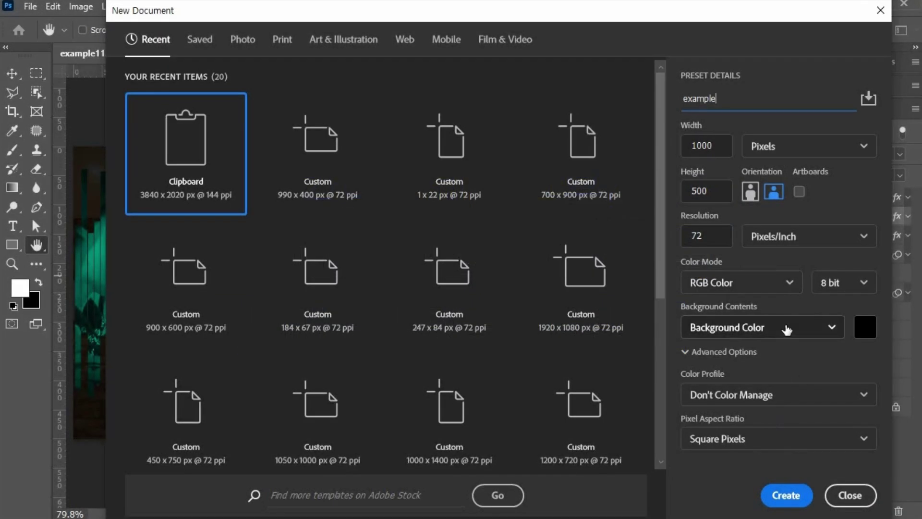
{"action": "left_click", "coordinate": [791, 496]}
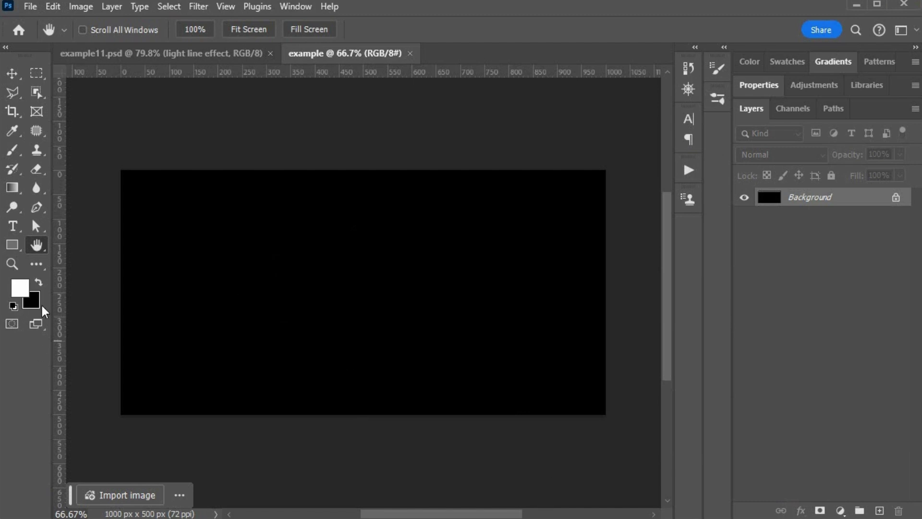
- Place background.jpg from the start folder into the example document
{"action": "key", "text": "alt+Tab"}
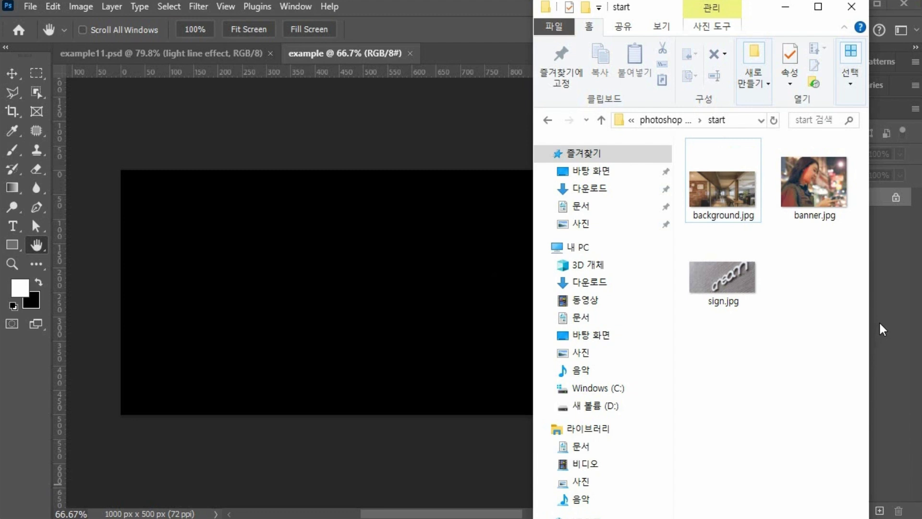
{"action": "left_click_drag", "start_coordinate": [714, 194], "coordinate": [335, 275]}
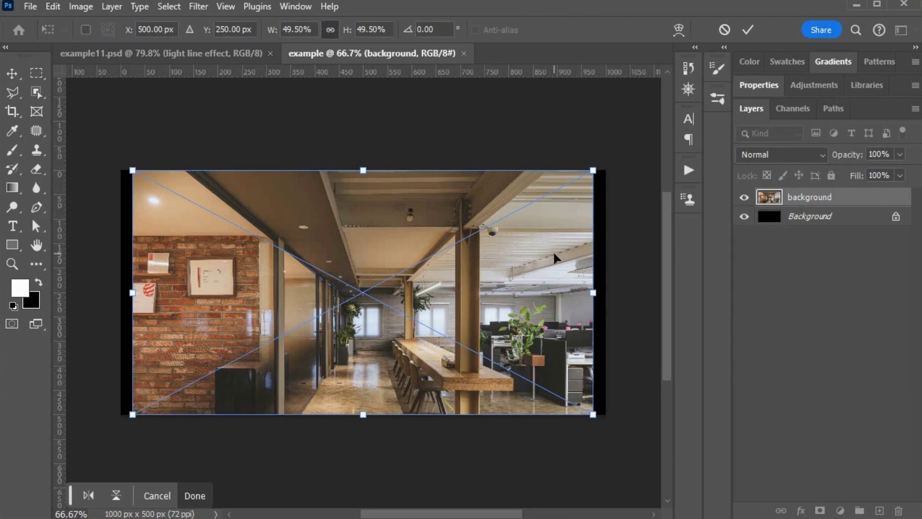
{"action": "key", "text": "Return"}
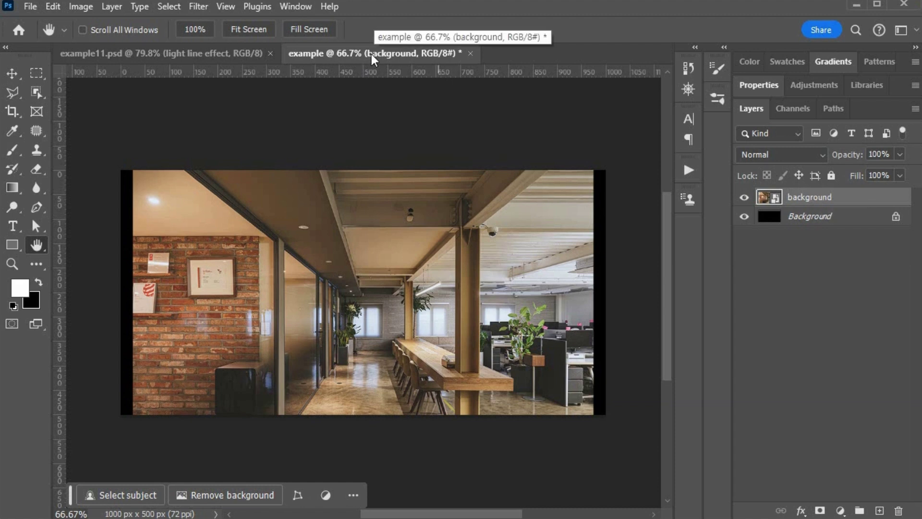
- Scale the placed background photo proportionally to about 53% so it covers the whole canvas
{"action": "key", "text": "ctrl+t"}
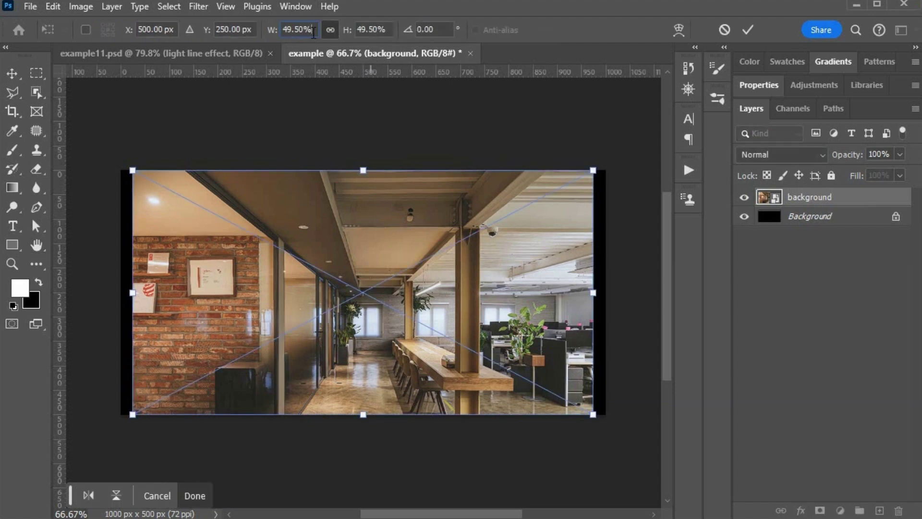
{"action": "left_click", "coordinate": [314, 31]}
{"action": "left_click", "coordinate": [593, 414]}
{"action": "left_click_drag", "start_coordinate": [593, 415], "coordinate": [608, 452]}
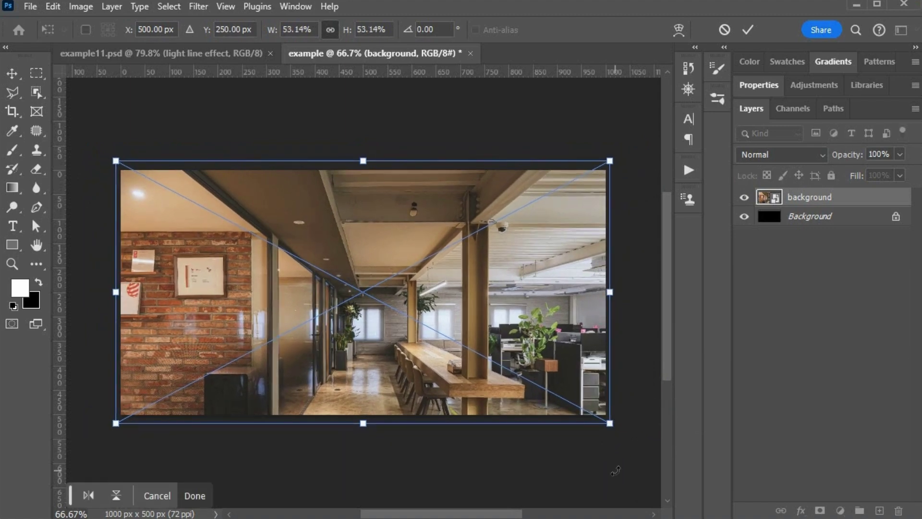
{"action": "key", "text": "Return"}
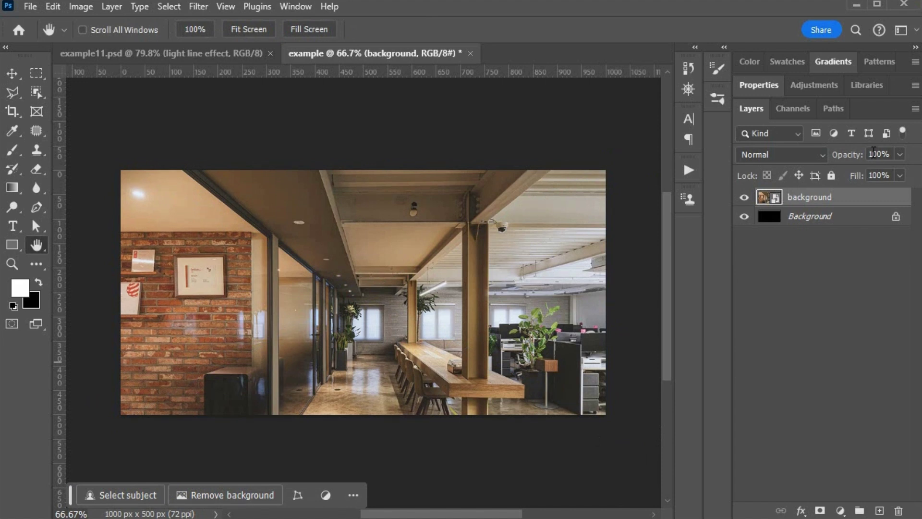
- Set the background photo layer's opacity to 15%
{"action": "left_click", "coordinate": [900, 154]}
{"action": "left_click", "coordinate": [890, 154]}
{"action": "type", "text": "15"}
{"action": "key", "text": "Return"}
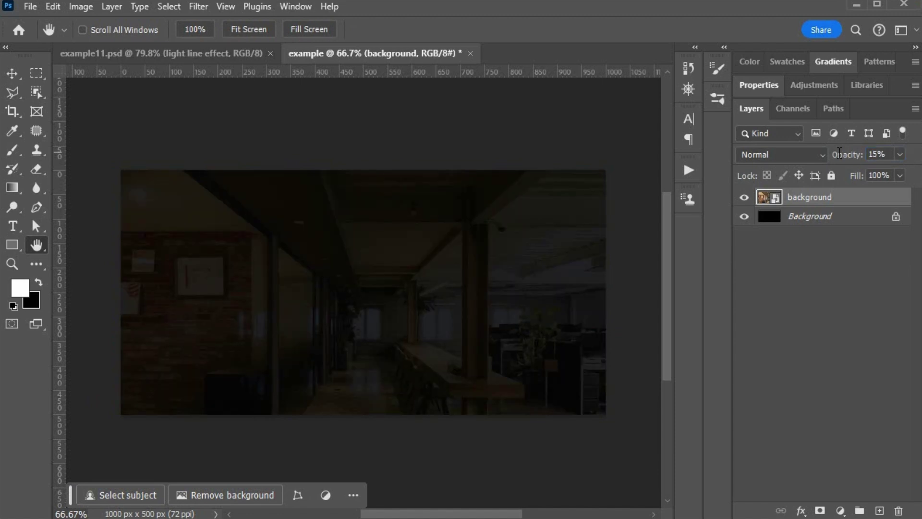
- Switch to example11.psd and hide every layer above background gray to examine the finished background
{"action": "double_click", "coordinate": [36, 245]}
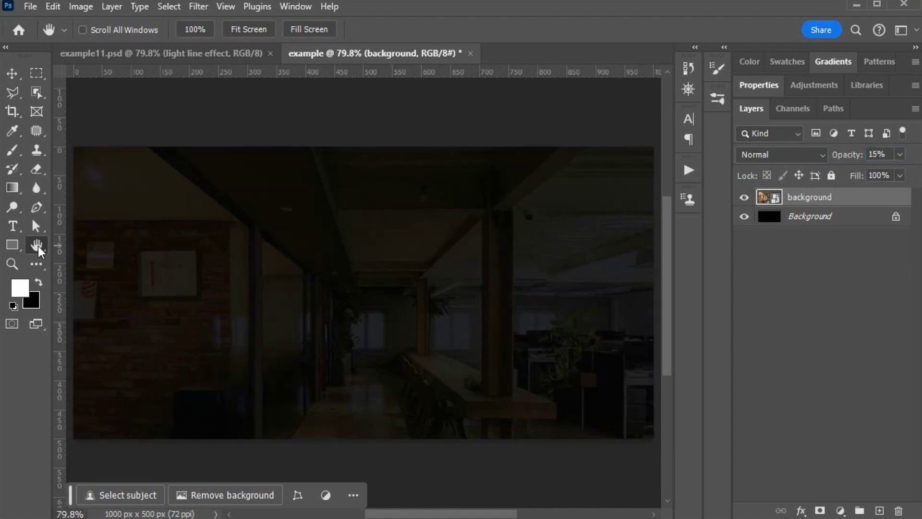
{"action": "left_click", "coordinate": [110, 50]}
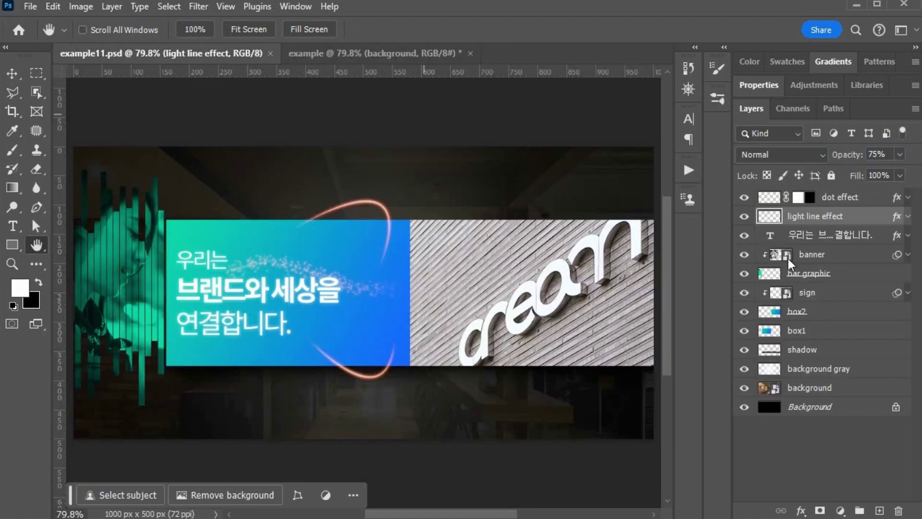
{"action": "left_click_drag", "start_coordinate": [746, 352], "coordinate": [747, 199]}
{"action": "left_click", "coordinate": [750, 274]}
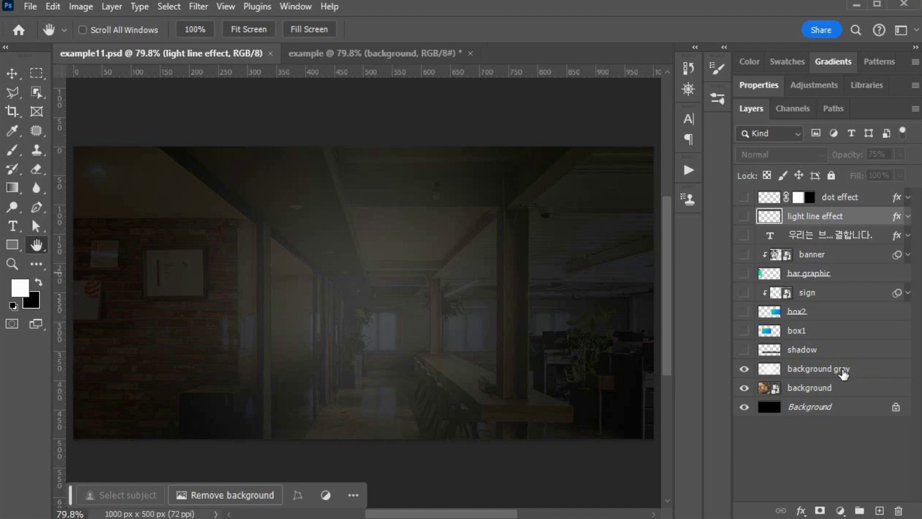
- Return to the example document and add a new layer named background gray above the background photo
{"action": "left_click", "coordinate": [352, 58]}
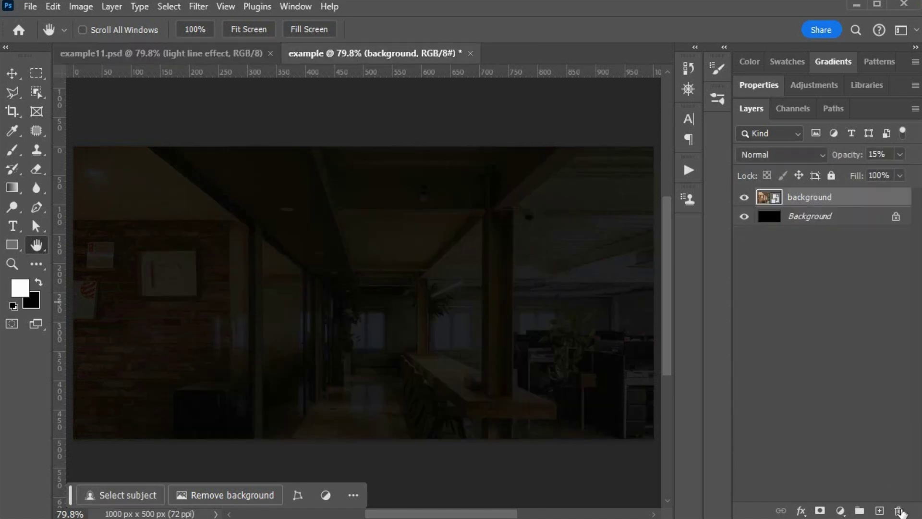
{"action": "left_click", "coordinate": [879, 510]}
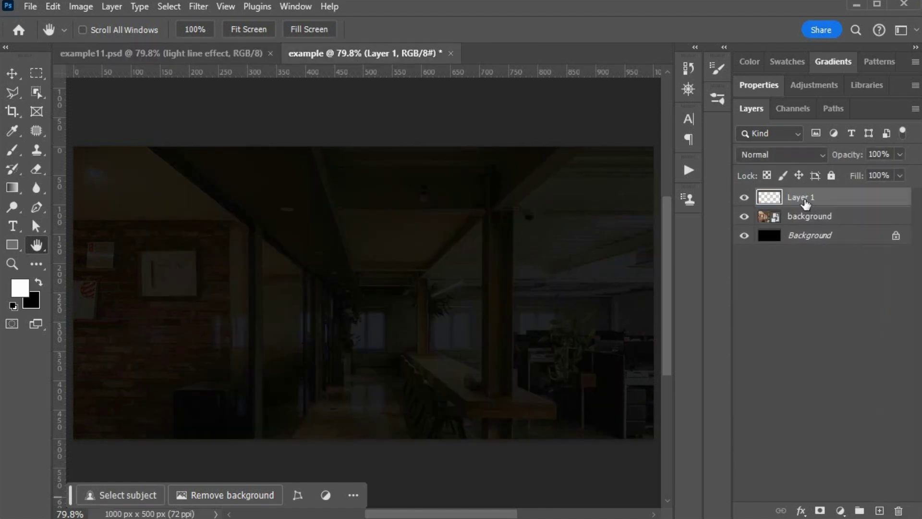
{"action": "double_click", "coordinate": [801, 197]}
{"action": "type", "text": "background grav"}
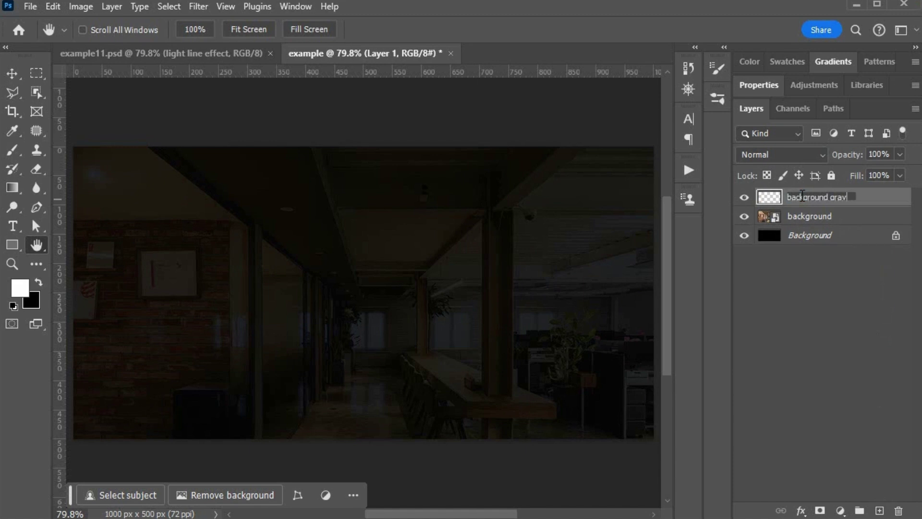
{"action": "key", "text": "Return"}
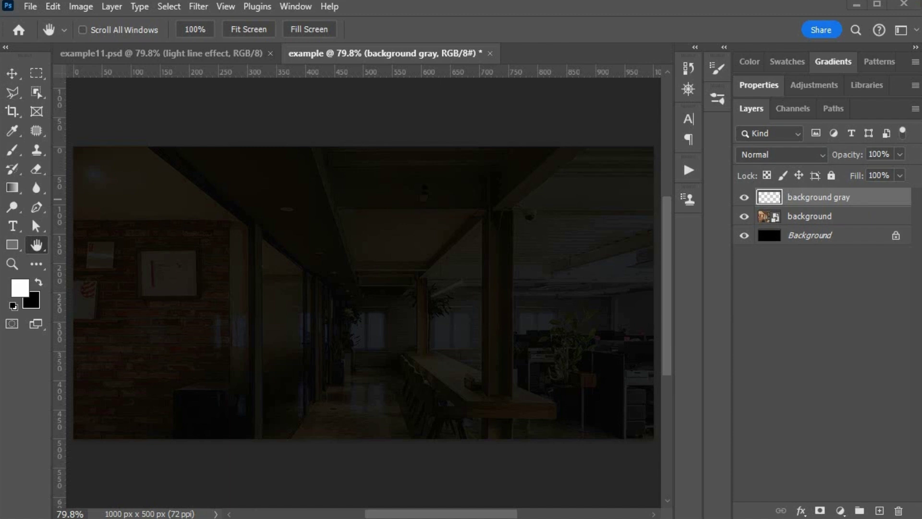
- Set up the Brush tool with a soft round tip, 700 px size and 25% opacity
{"action": "left_click", "coordinate": [13, 149]}
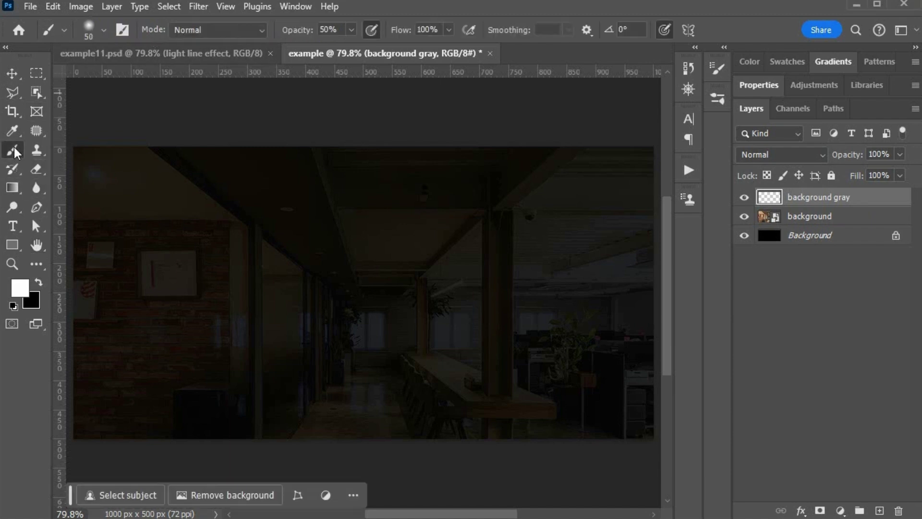
{"action": "left_click", "coordinate": [104, 29]}
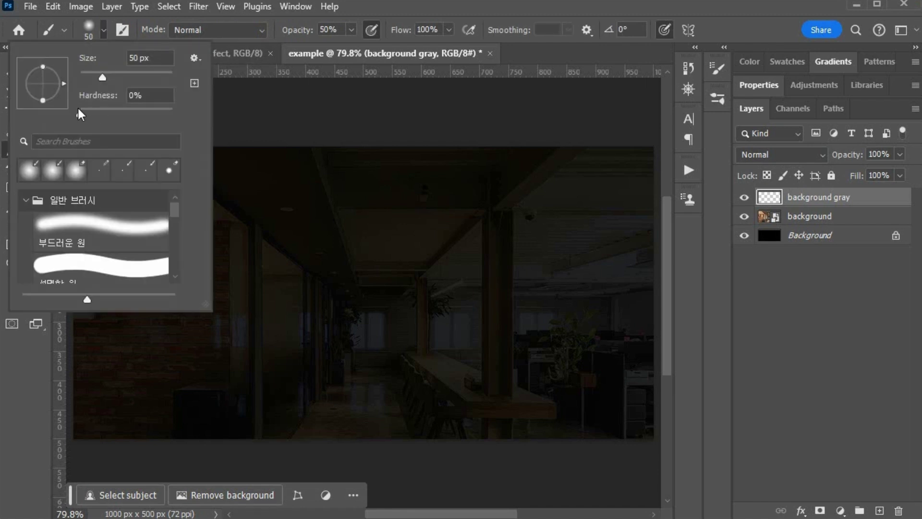
{"action": "left_click_drag", "start_coordinate": [153, 56], "coordinate": [104, 53]}
{"action": "type", "text": "700"}
{"action": "key", "text": "Return"}
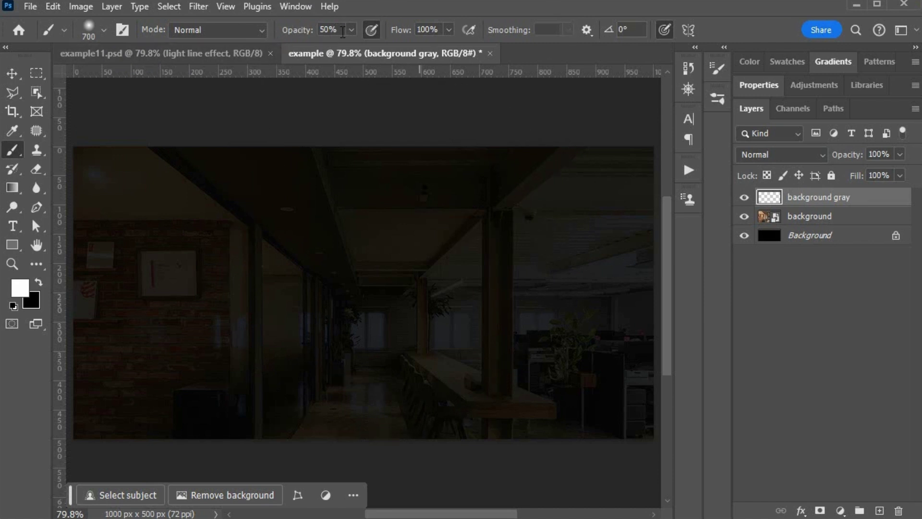
{"action": "left_click", "coordinate": [327, 27]}
{"action": "type", "text": "25"}
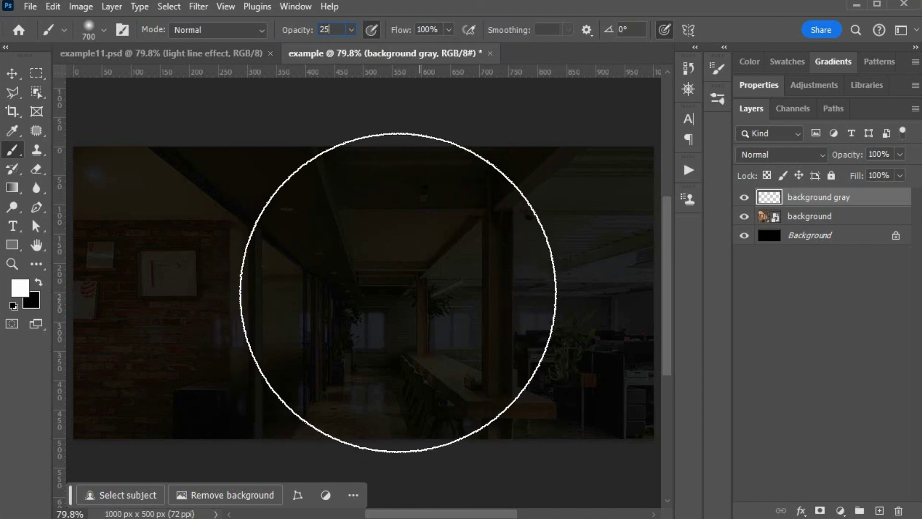
- Paint overlapping soft white dabs at the center of the background gray layer, undoing and repainting the second one
{"action": "left_click", "coordinate": [398, 292]}
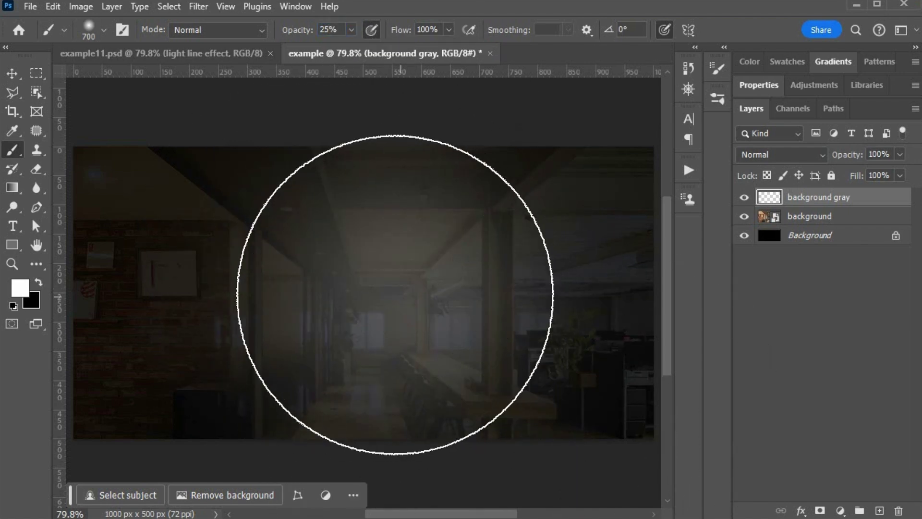
{"action": "left_click", "coordinate": [389, 302]}
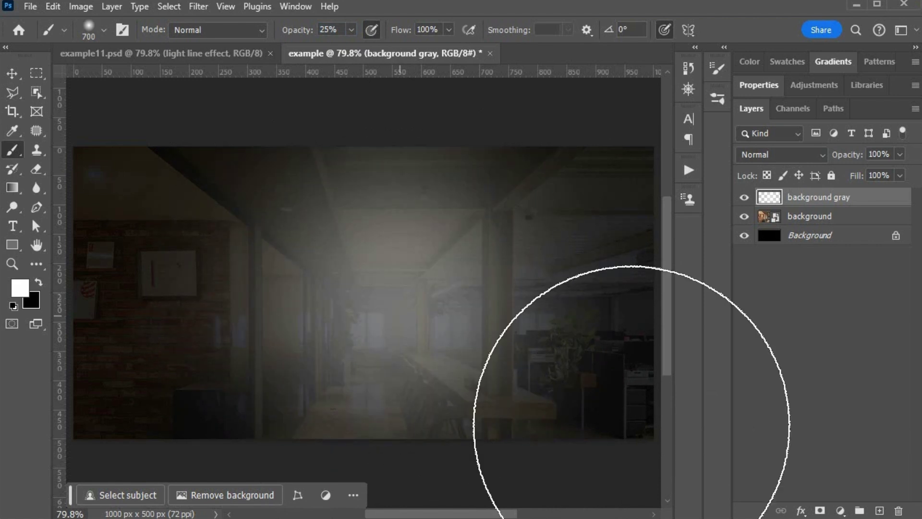
{"action": "key", "text": "ctrl+z"}
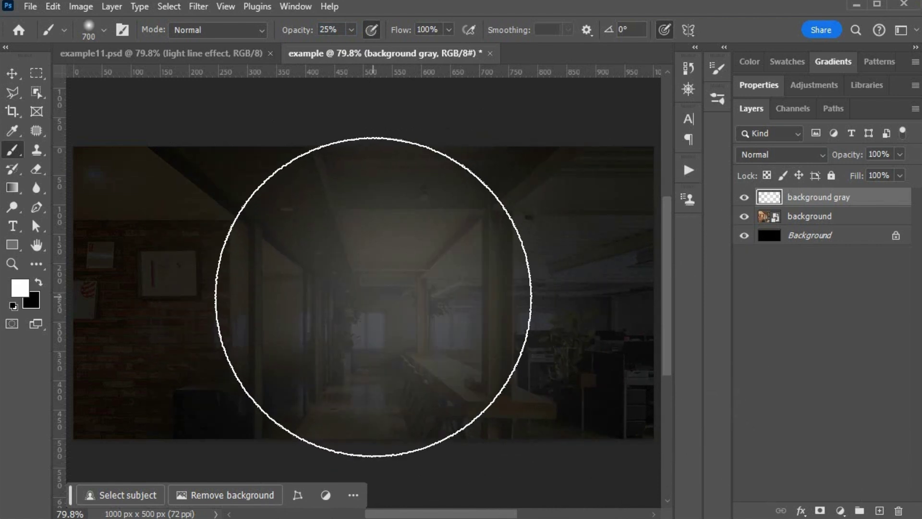
{"action": "left_click", "coordinate": [373, 297]}
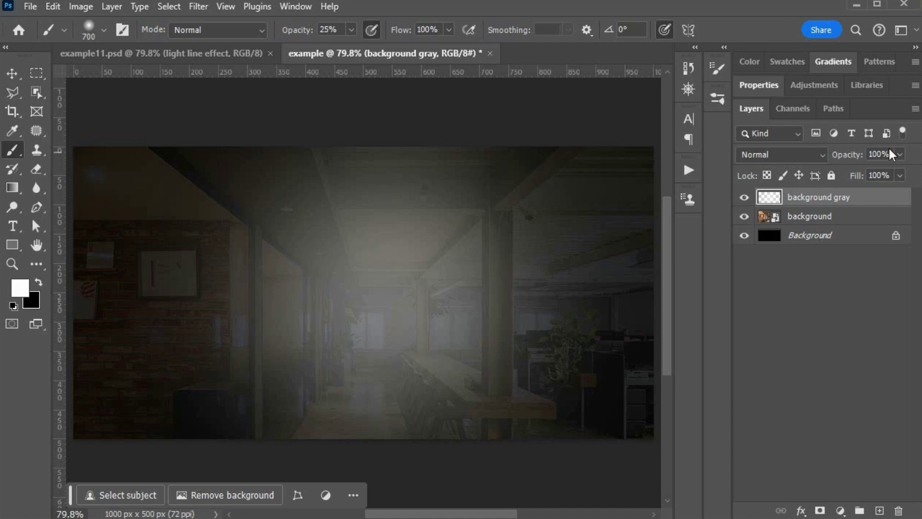
- Set the background gray layer's opacity to 79%
{"action": "left_click_drag", "start_coordinate": [890, 153], "coordinate": [852, 153]}
{"action": "type", "text": "80"}
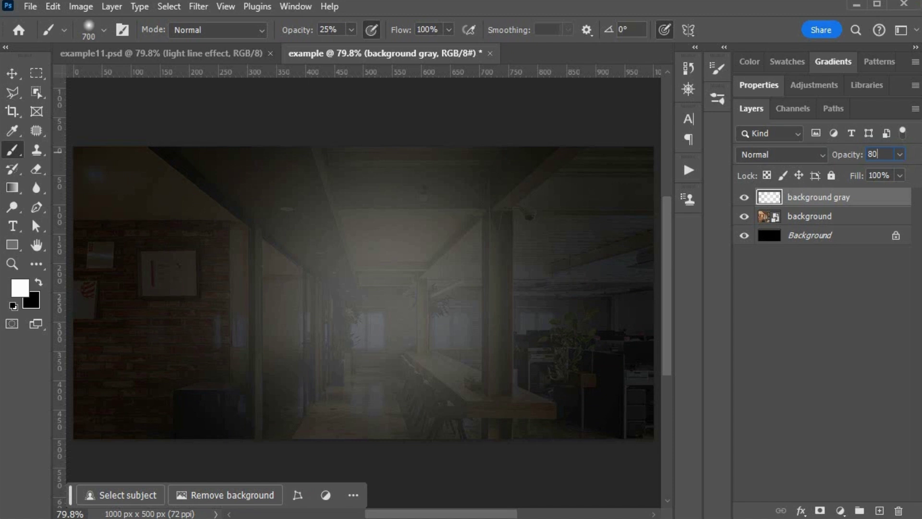
{"action": "key", "text": "Down"}
{"action": "key", "text": "Return"}
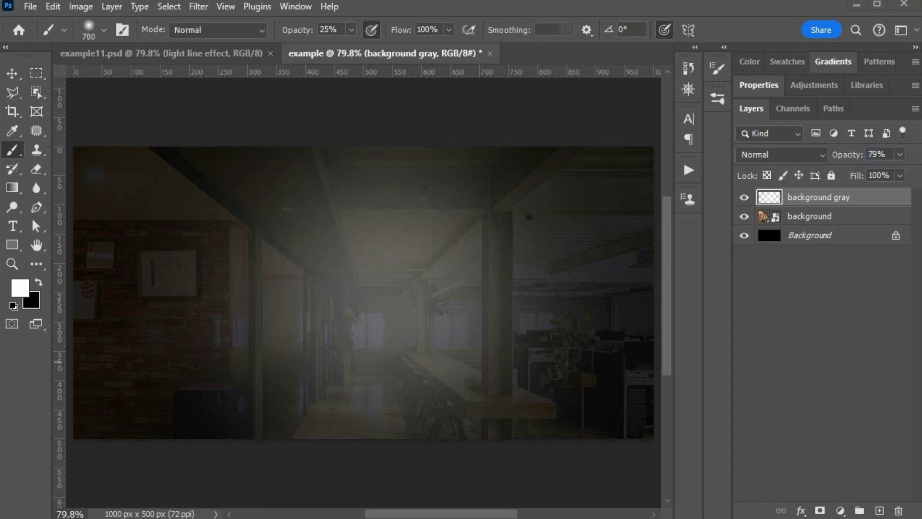
- Apply a Gaussian Blur with a 50-pixel radius to the background gray layer
{"action": "left_click", "coordinate": [200, 7]}
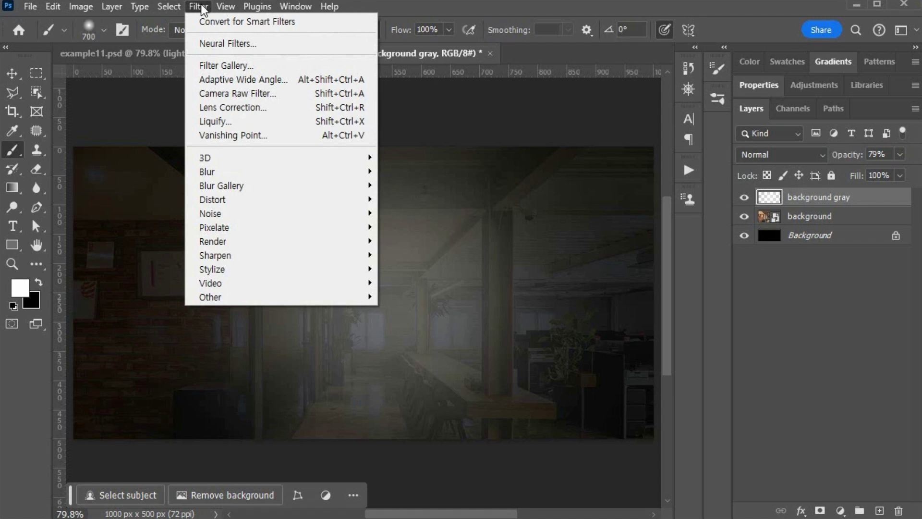
{"action": "mouse_move", "coordinate": [287, 178]}
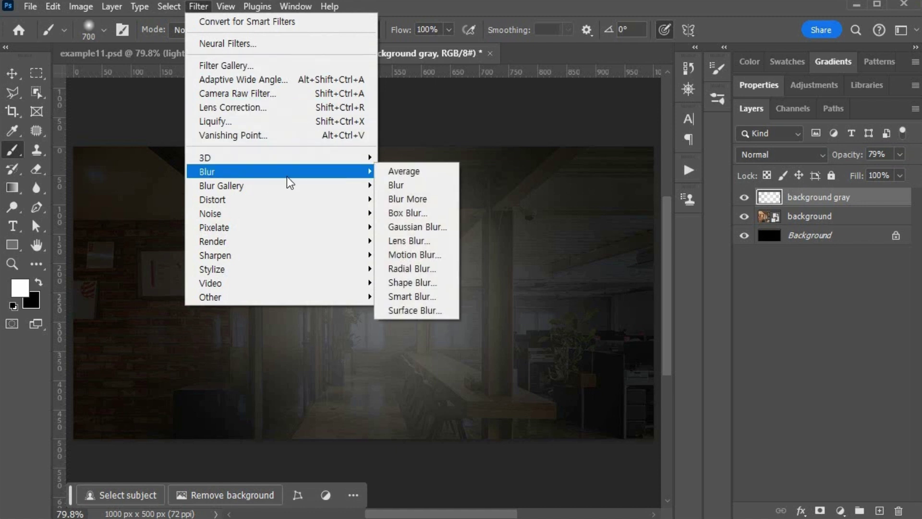
{"action": "left_click", "coordinate": [446, 231]}
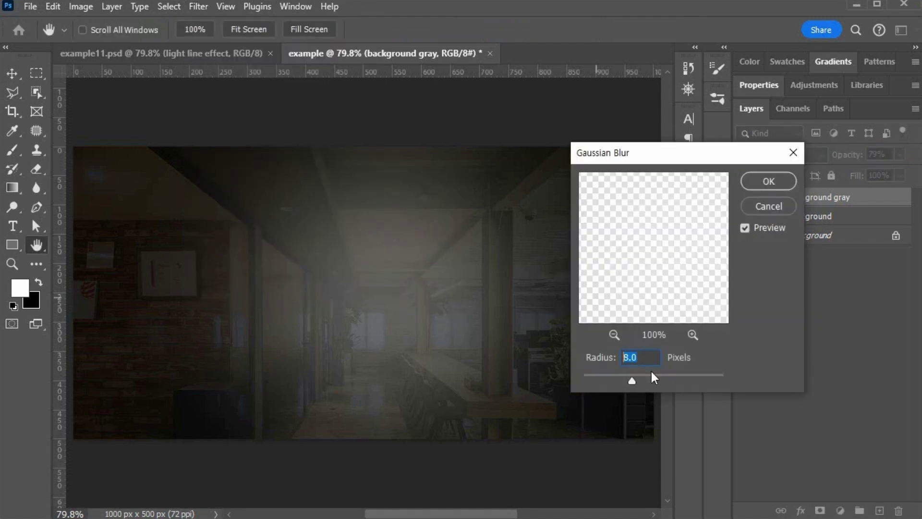
{"action": "type", "text": "50"}
{"action": "key", "text": "Return"}
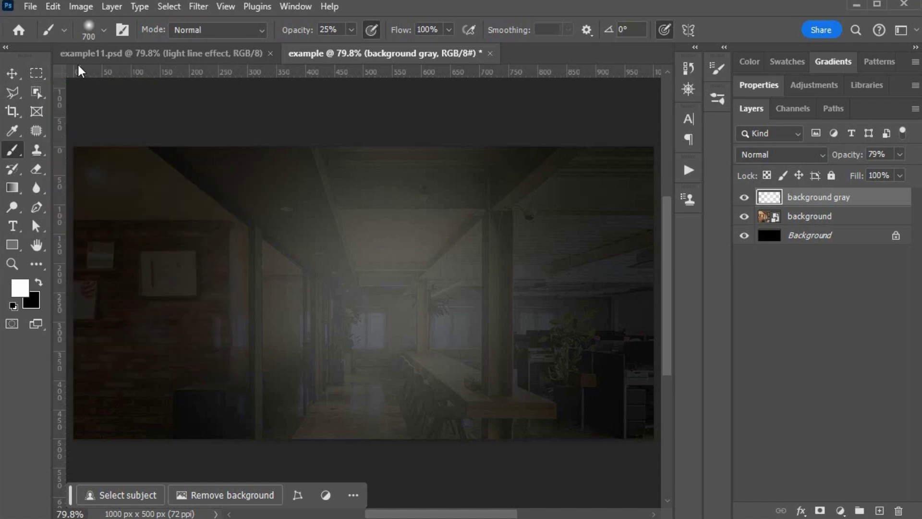
- Place vertical guides at about 150 px and 570 px by snapping them to temporary rectangular selections, and clear the selection
{"action": "left_click", "coordinate": [38, 76]}
{"action": "left_click_drag", "start_coordinate": [75, 147], "coordinate": [160, 448]}
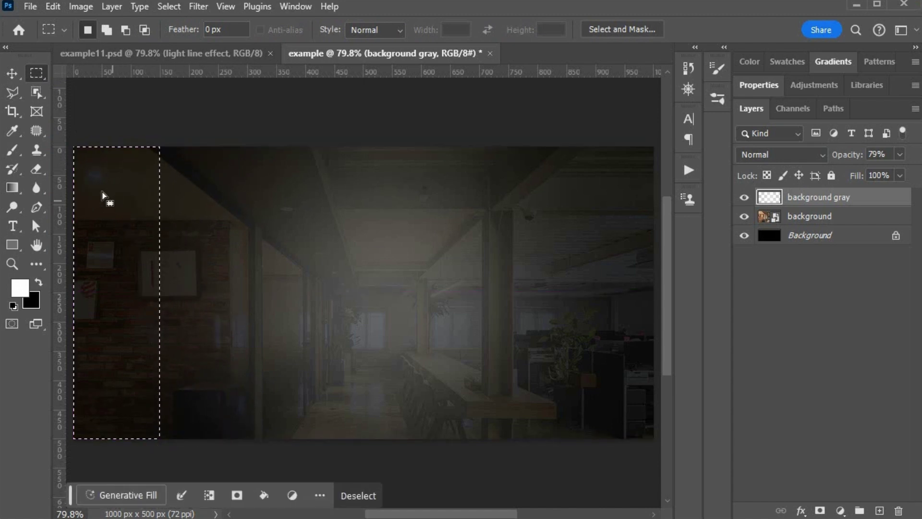
{"action": "left_click_drag", "start_coordinate": [61, 180], "coordinate": [160, 199]}
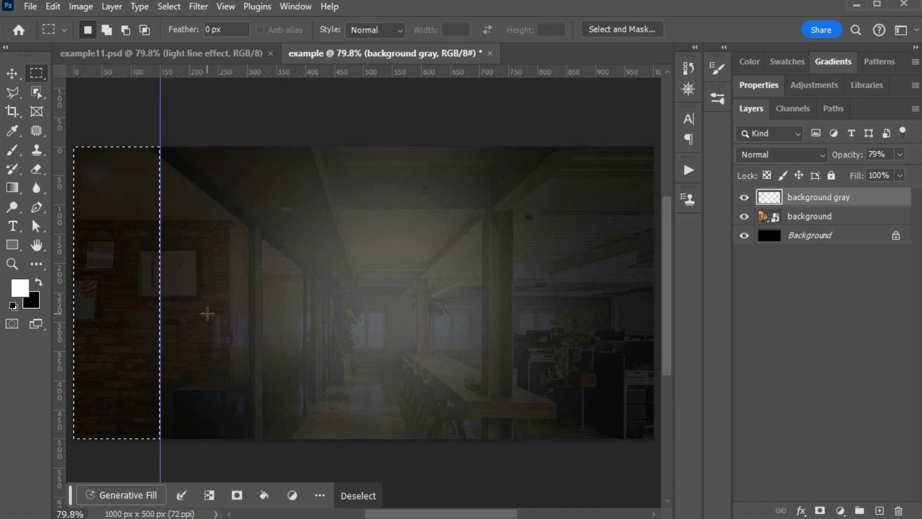
{"action": "left_click_drag", "start_coordinate": [74, 147], "coordinate": [403, 309]}
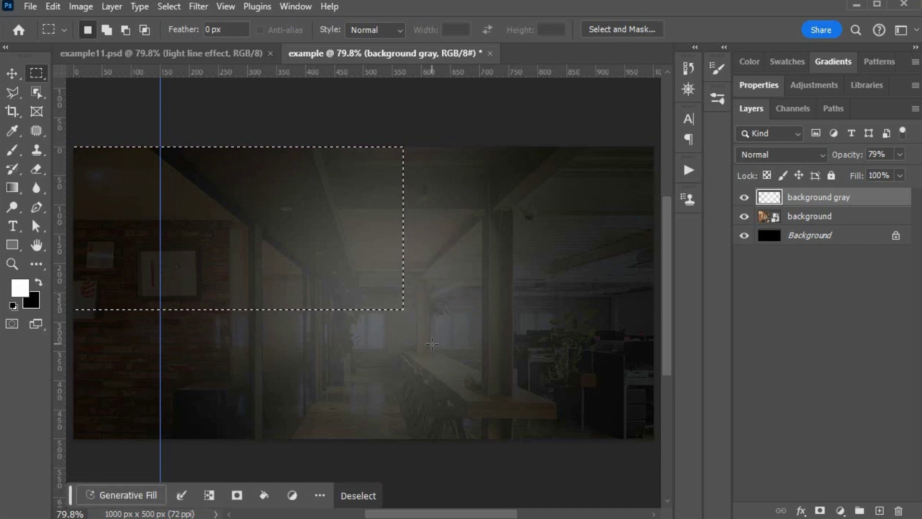
{"action": "left_click_drag", "start_coordinate": [58, 215], "coordinate": [403, 260]}
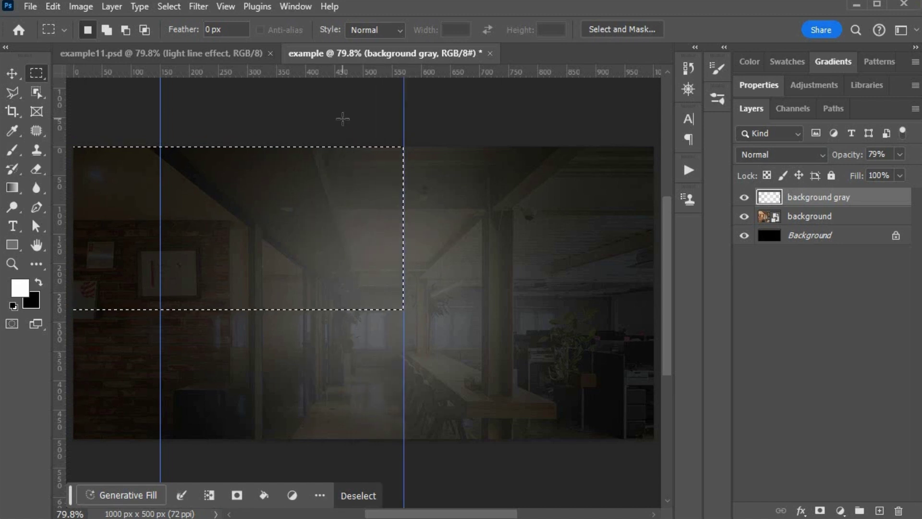
{"action": "left_click", "coordinate": [437, 225]}
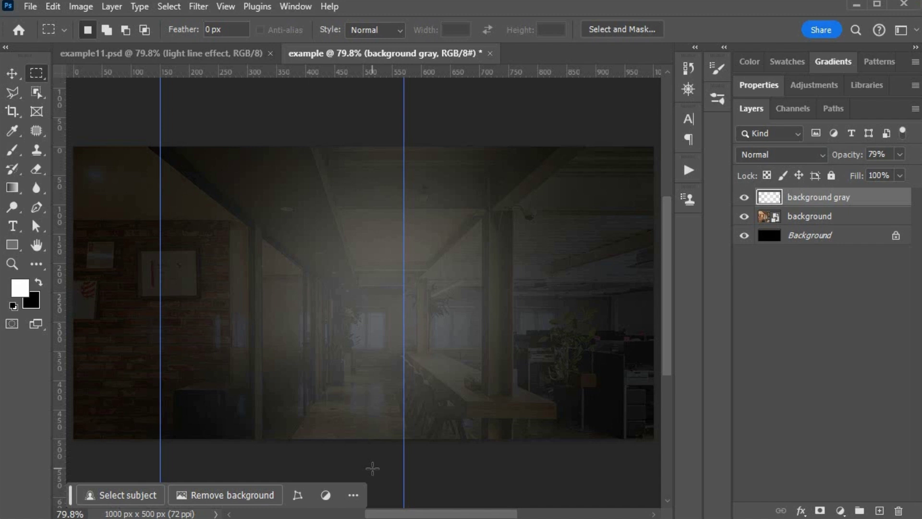
- Show the box1 layer in the example11 document to check its placement, and return to the example document
{"action": "left_click", "coordinate": [154, 54]}
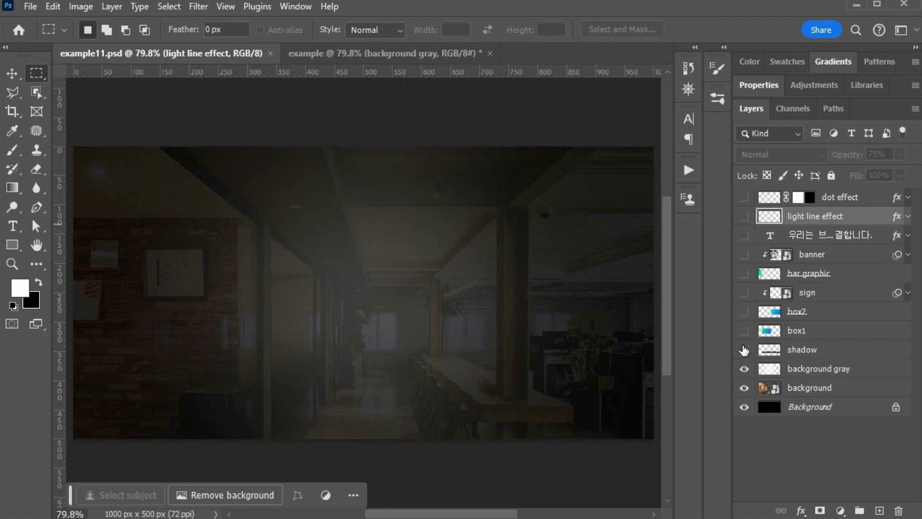
{"action": "left_click", "coordinate": [744, 331]}
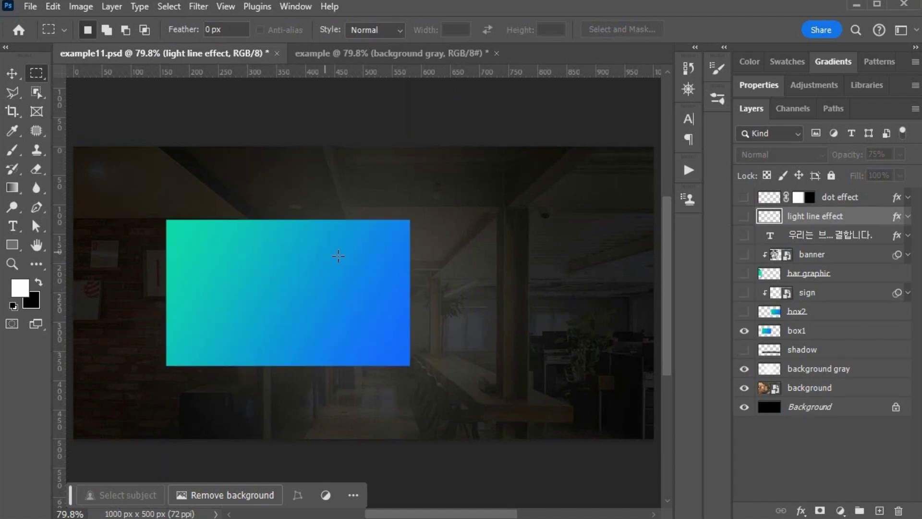
{"action": "left_click", "coordinate": [322, 58]}
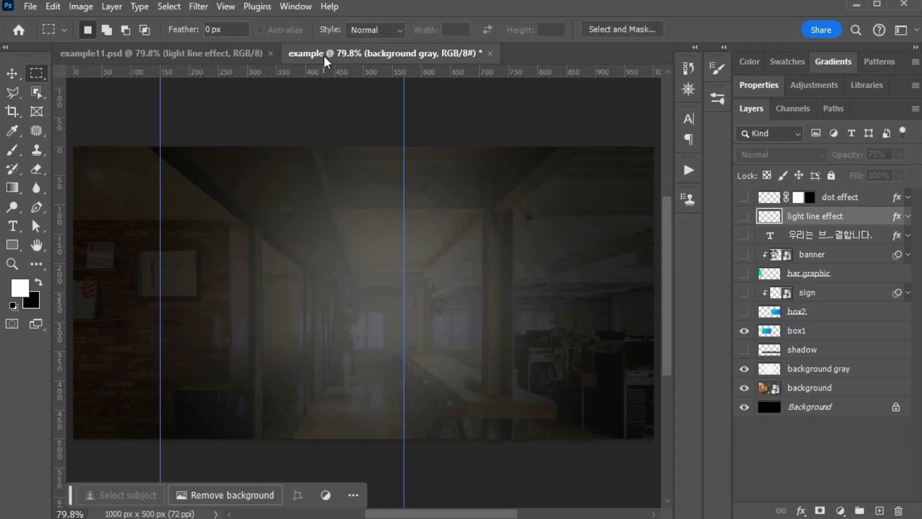
- Select a rectangle about 420 x 250 px between the two guides and add a new layer named box1
{"action": "left_click_drag", "start_coordinate": [161, 208], "coordinate": [331, 322]}
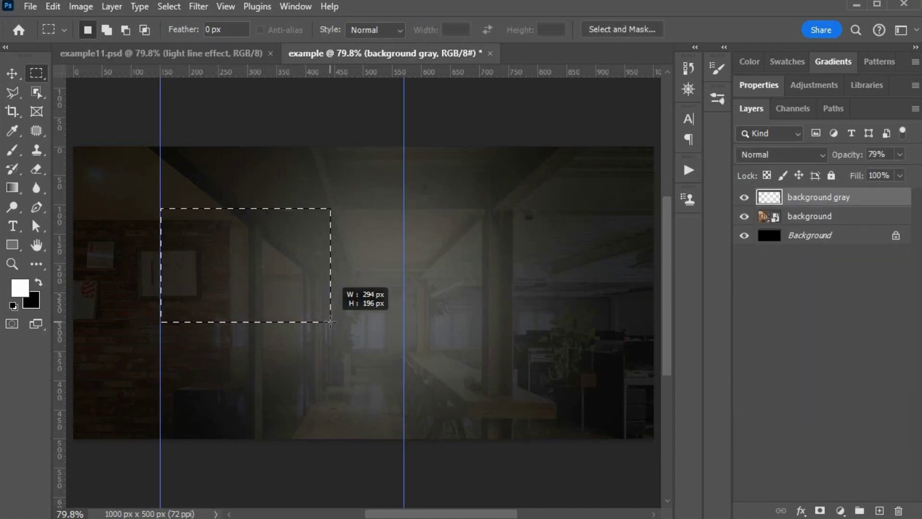
{"action": "left_click_drag", "start_coordinate": [330, 322], "coordinate": [406, 355]}
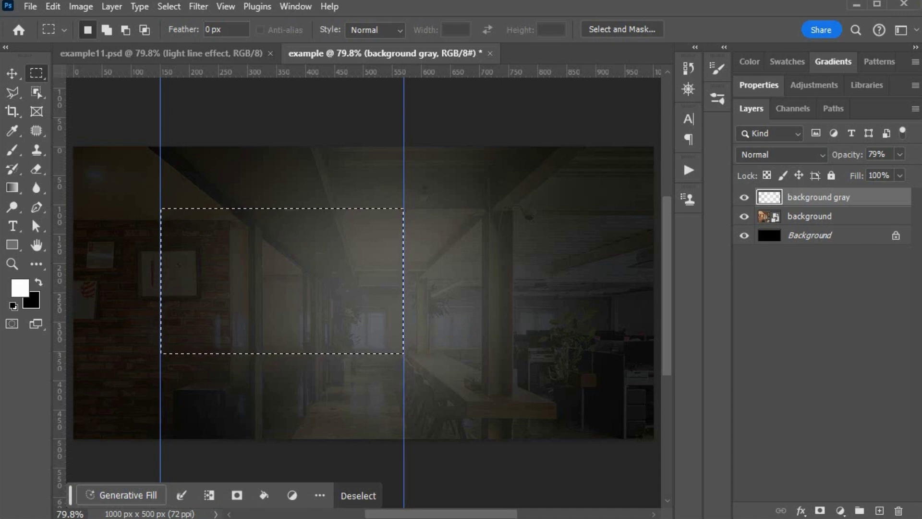
{"action": "left_click", "coordinate": [880, 510]}
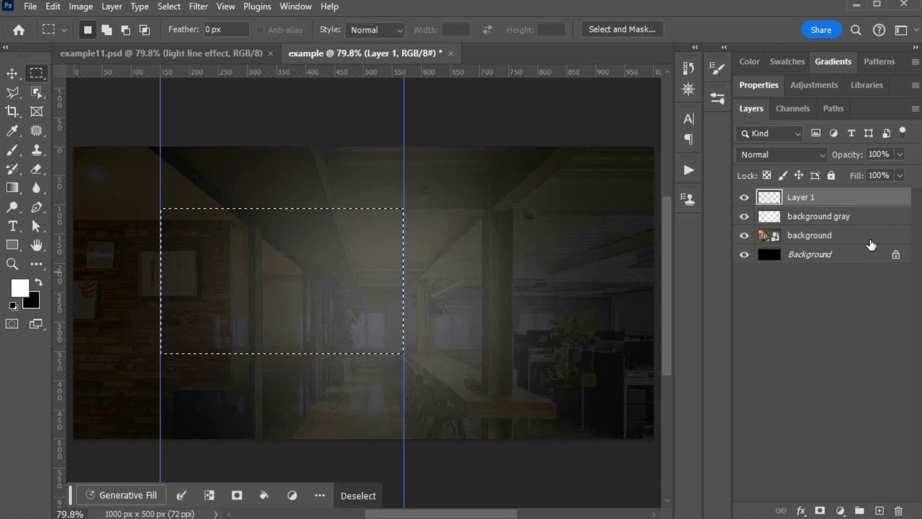
{"action": "double_click", "coordinate": [797, 201]}
{"action": "type", "text": "box1"}
{"action": "key", "text": "Return"}
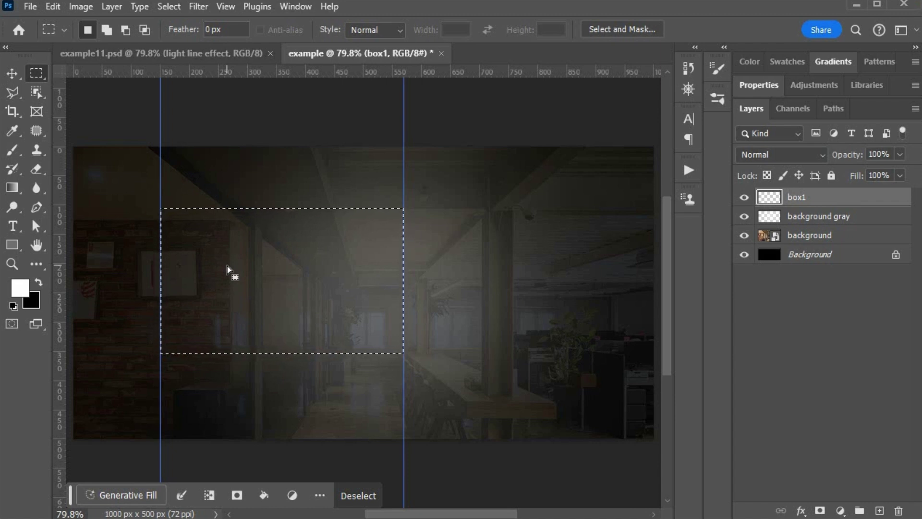
- Fill the selection on box1 with white, deselect, and move the box down to the vertical center of the canvas
{"action": "key", "text": "alt+BackSpace"}
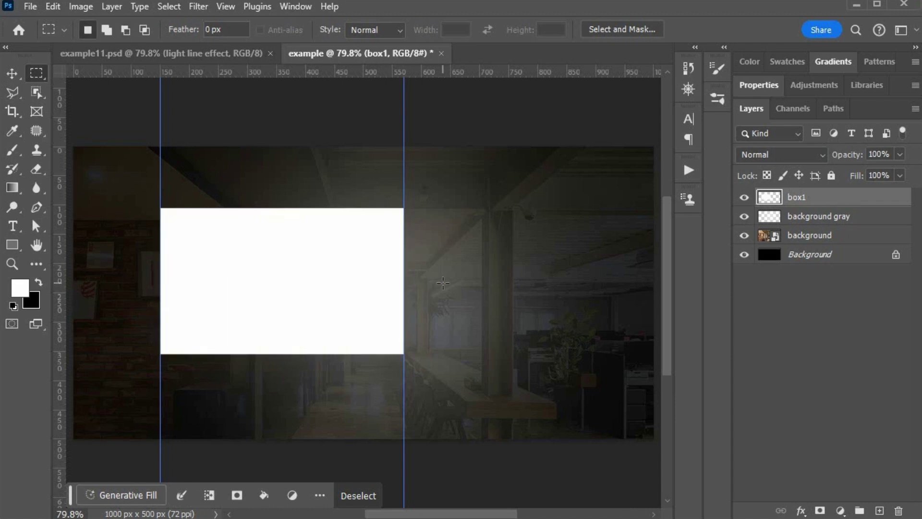
{"action": "left_click", "coordinate": [443, 282]}
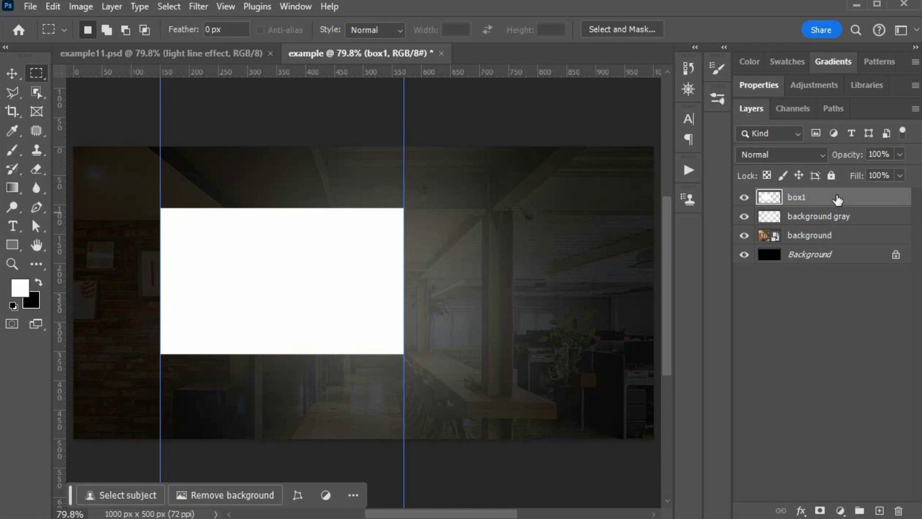
{"action": "left_click", "coordinate": [12, 73]}
{"action": "left_click_drag", "start_coordinate": [322, 279], "coordinate": [317, 289]}
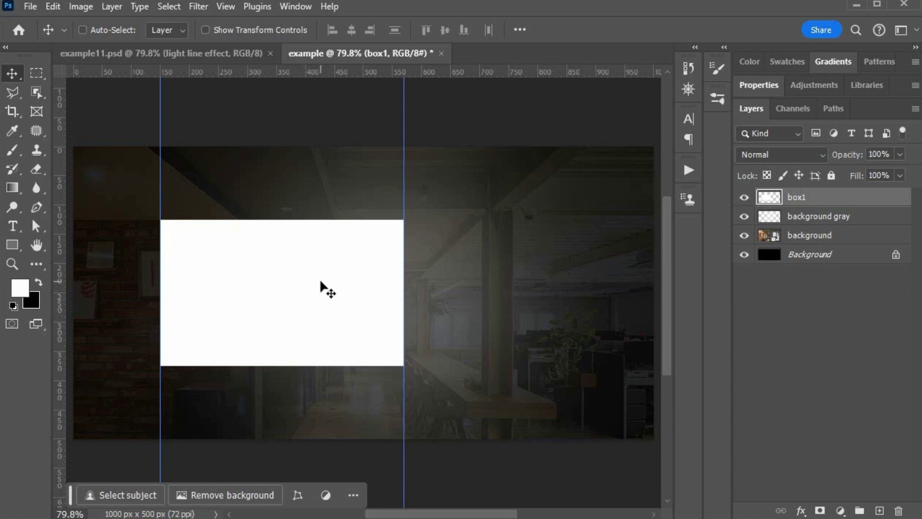
- Activate the Gradient tool and examine the green-to-blue box in the example11 document before returning to the example document
{"action": "left_click", "coordinate": [12, 187]}
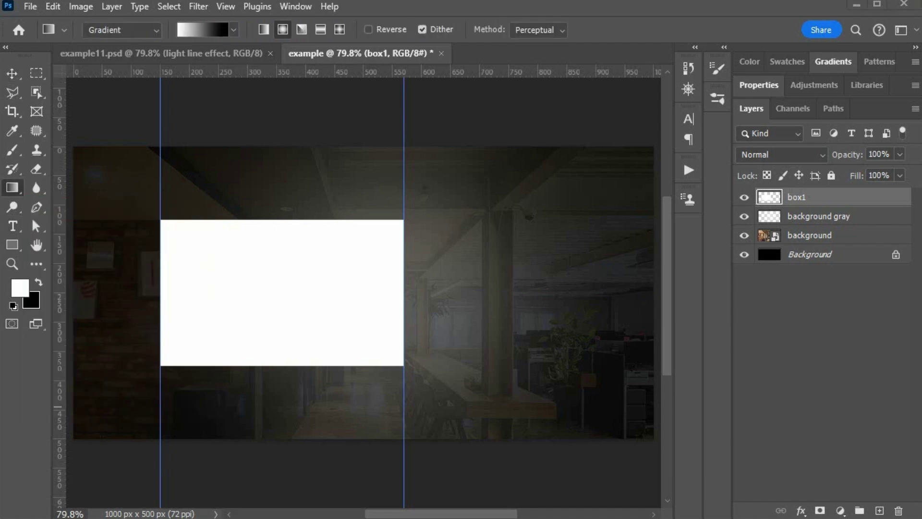
{"action": "left_click", "coordinate": [115, 54]}
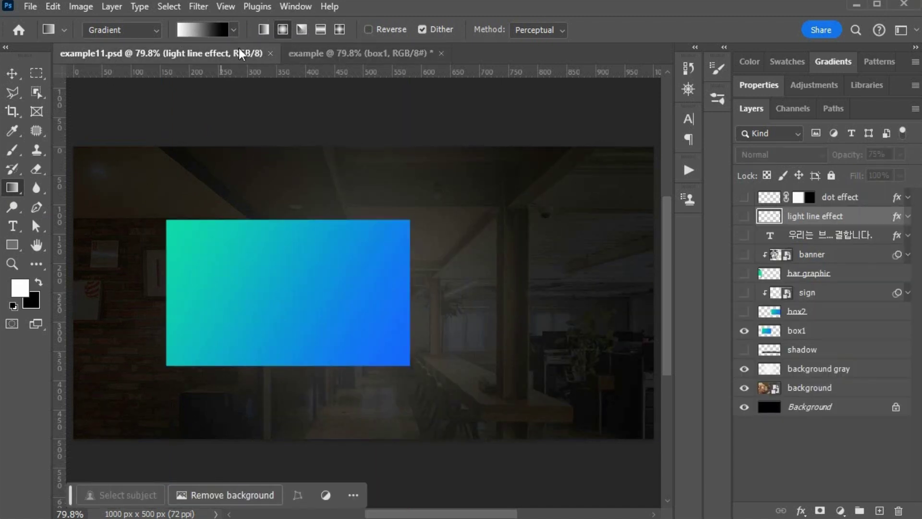
{"action": "left_click", "coordinate": [116, 30]}
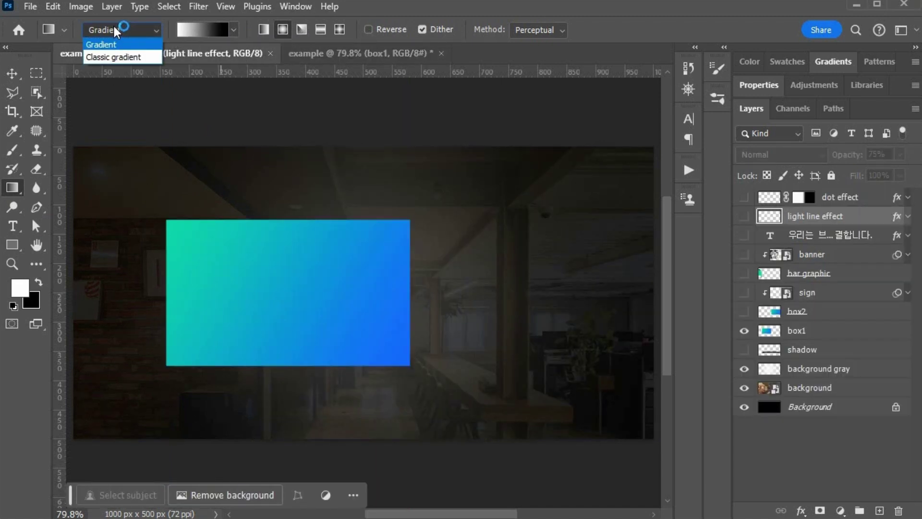
{"action": "left_click", "coordinate": [381, 51]}
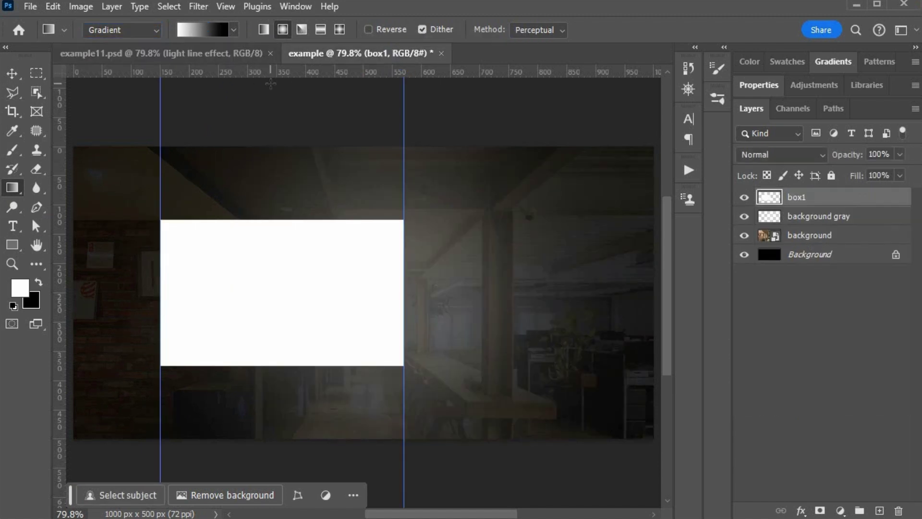
- Try a radial white-to-black gradient with the Classic method over box1, undo it, and restore the Perceptual method
{"action": "left_click", "coordinate": [559, 27]}
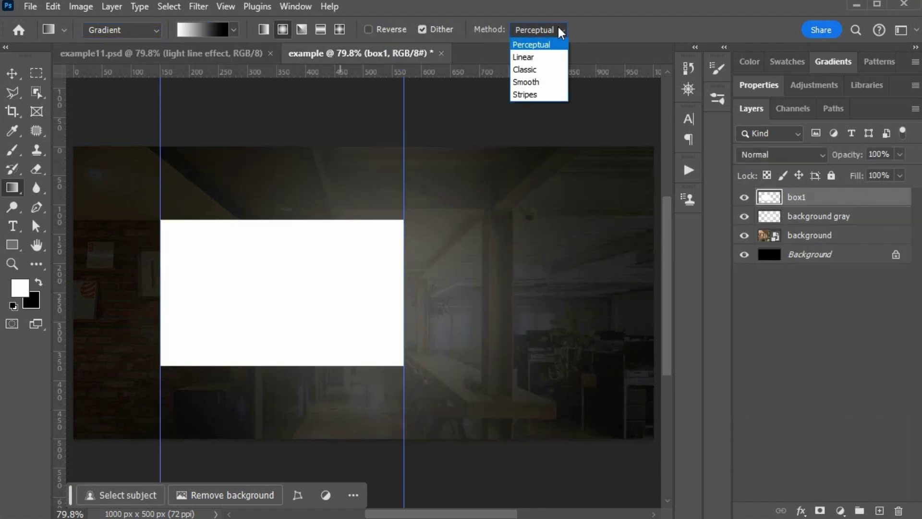
{"action": "left_click", "coordinate": [544, 69]}
{"action": "left_click_drag", "start_coordinate": [226, 263], "coordinate": [341, 262]}
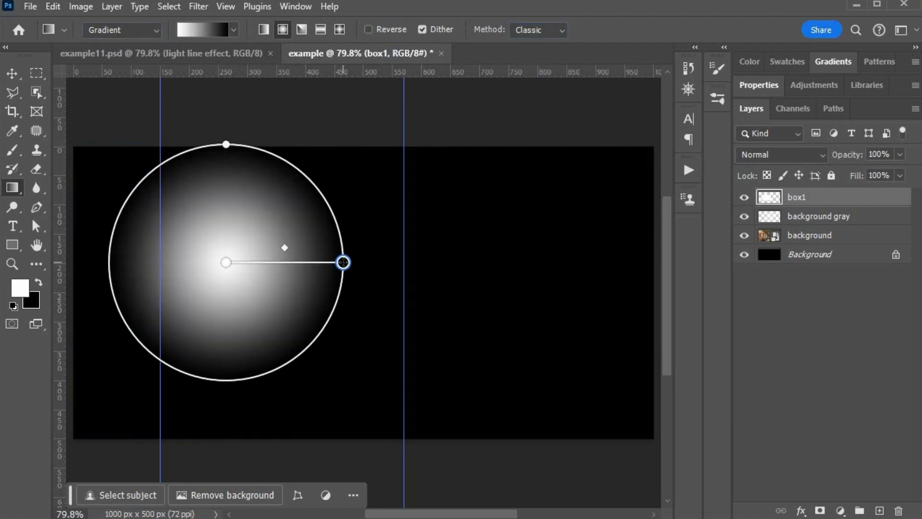
{"action": "key", "text": "ctrl+z"}
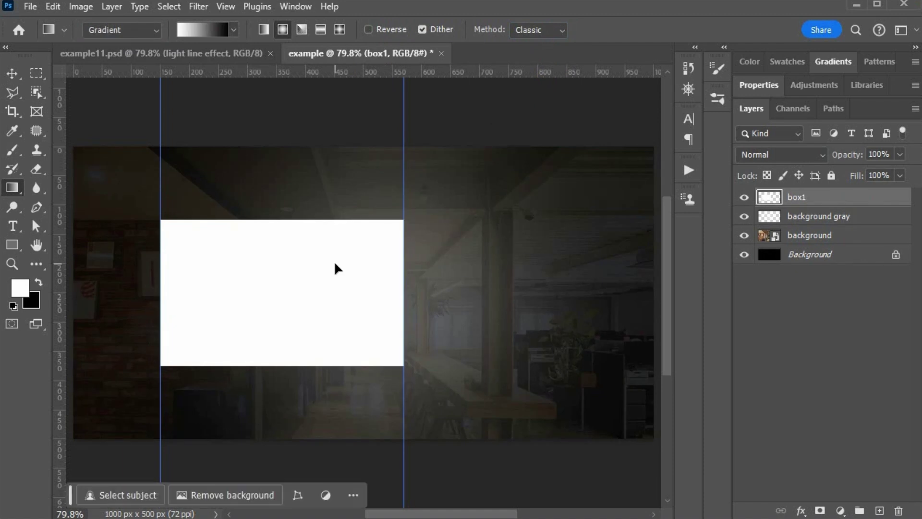
{"action": "left_click", "coordinate": [529, 36]}
{"action": "left_click", "coordinate": [549, 40]}
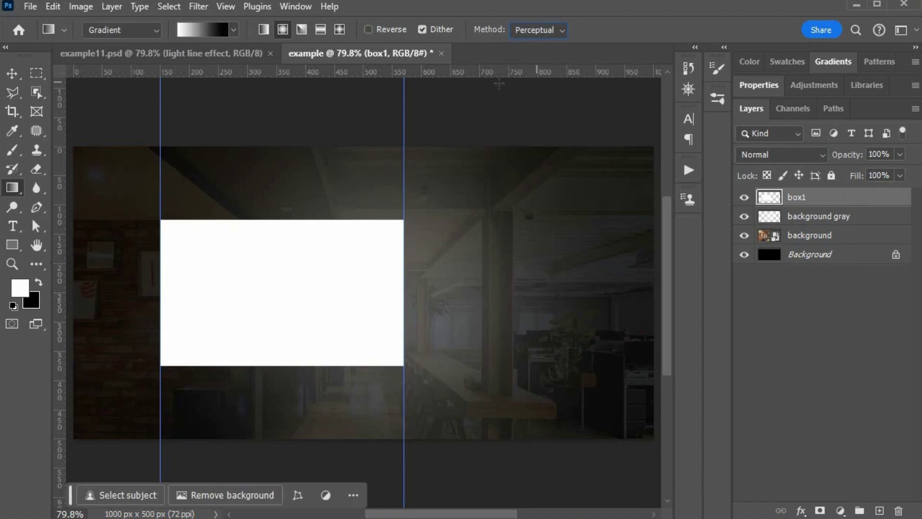
- With the layer properties shown, draw a horizontal white-to-black gradient in the linear style from the first guide to the second
{"action": "left_click", "coordinate": [265, 30]}
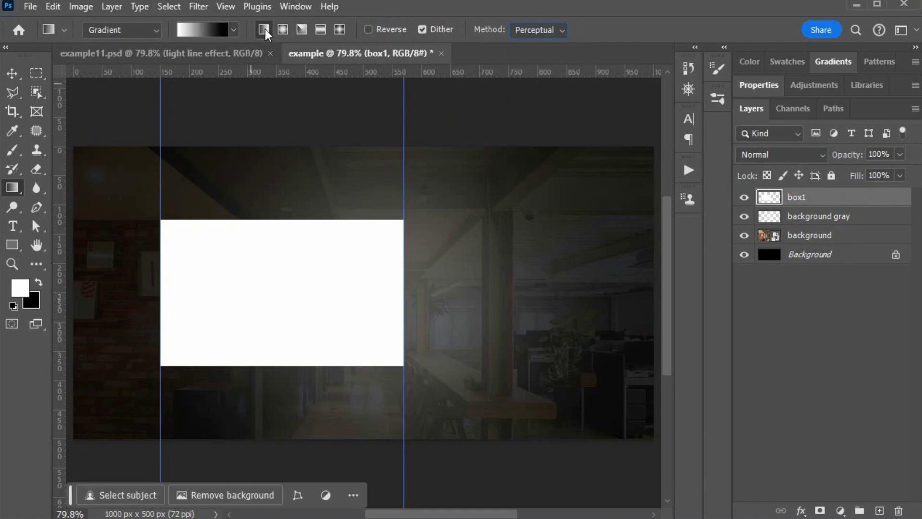
{"action": "left_click", "coordinate": [194, 28]}
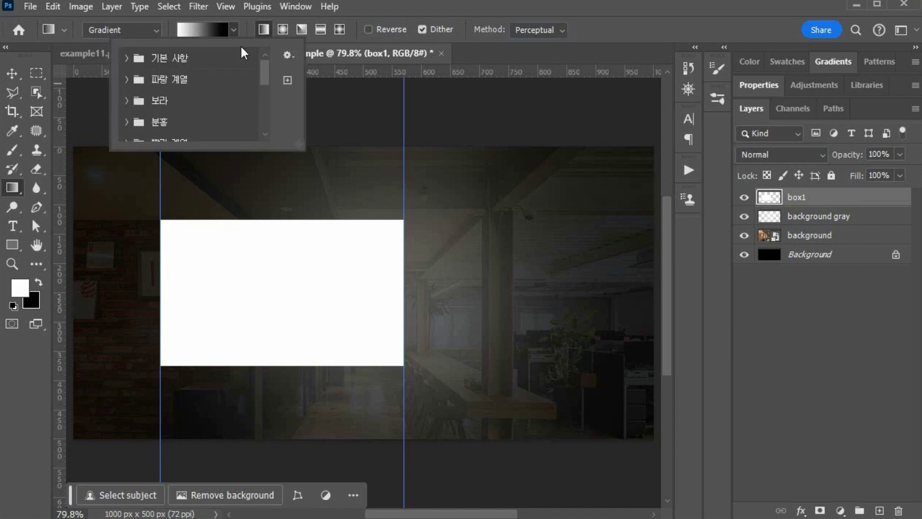
{"action": "left_click_drag", "start_coordinate": [266, 73], "coordinate": [269, 120]}
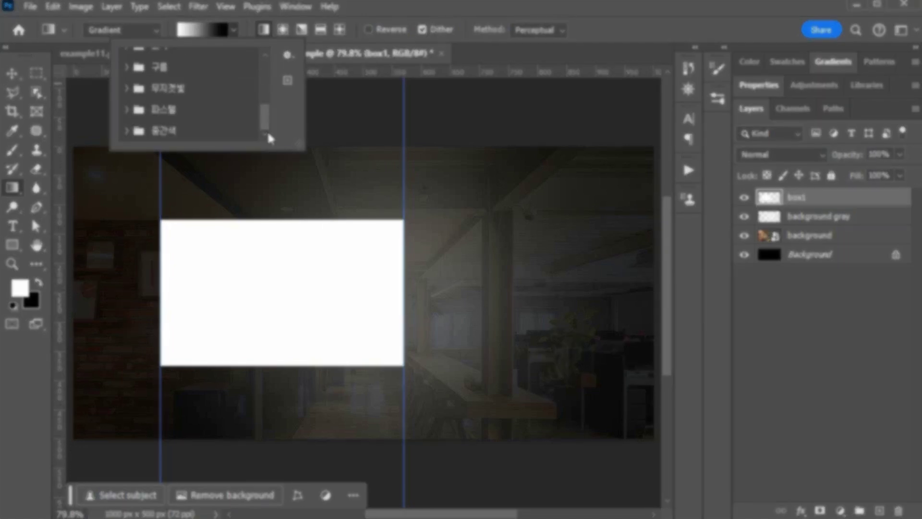
{"action": "scroll", "coordinate": [267, 131], "scroll_direction": "up", "scroll_amount": 5}
{"action": "left_click", "coordinate": [835, 63]}
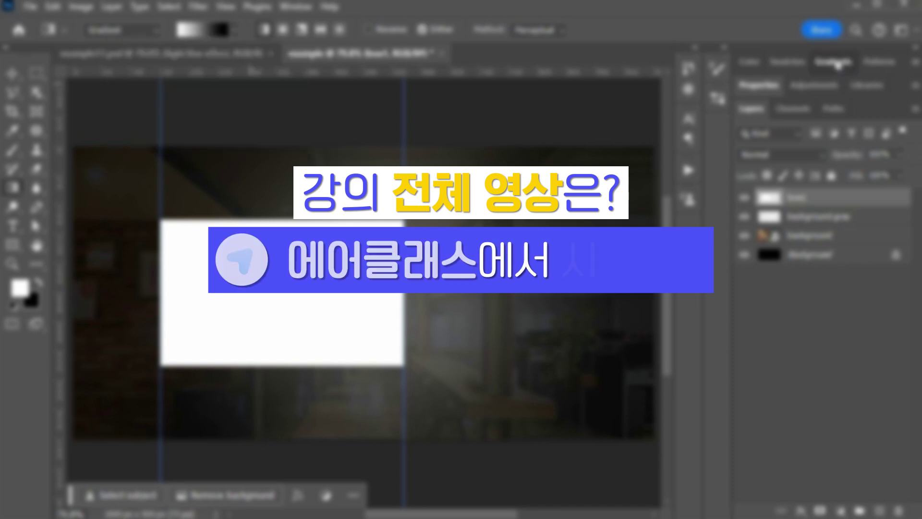
{"action": "left_click", "coordinate": [836, 63]}
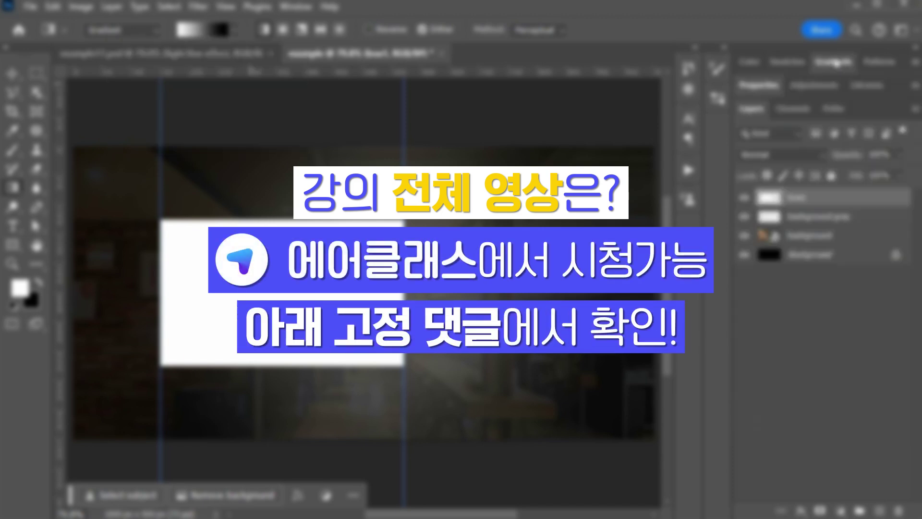
{"action": "left_click", "coordinate": [753, 86]}
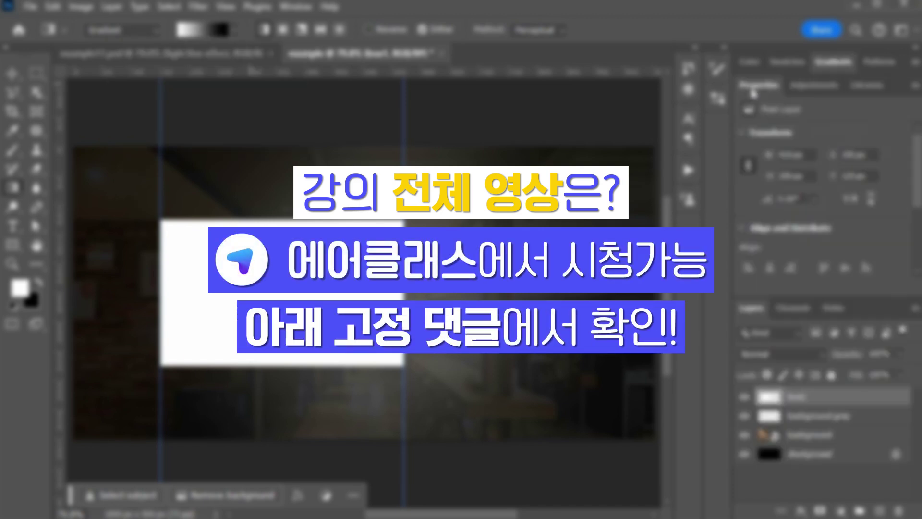
{"action": "scroll", "coordinate": [918, 286], "scroll_direction": "down", "scroll_amount": 4}
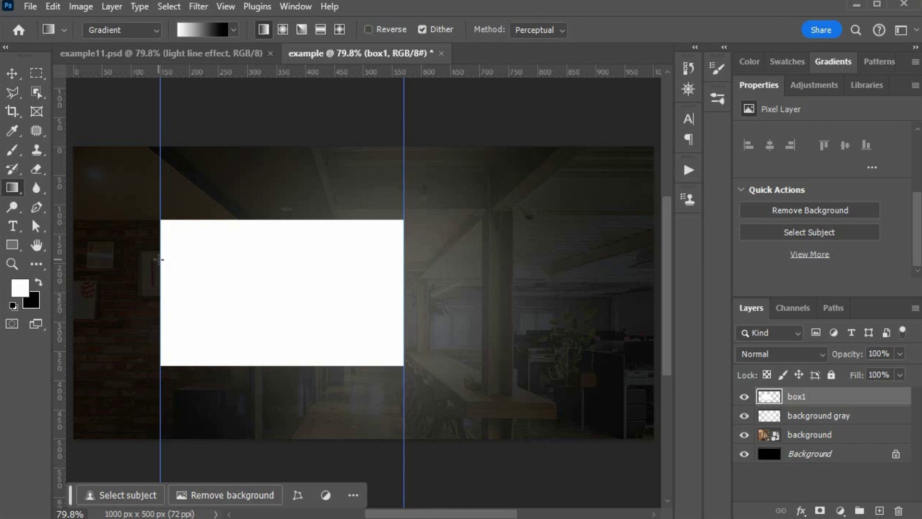
{"action": "left_click_drag", "start_coordinate": [161, 260], "coordinate": [404, 260]}
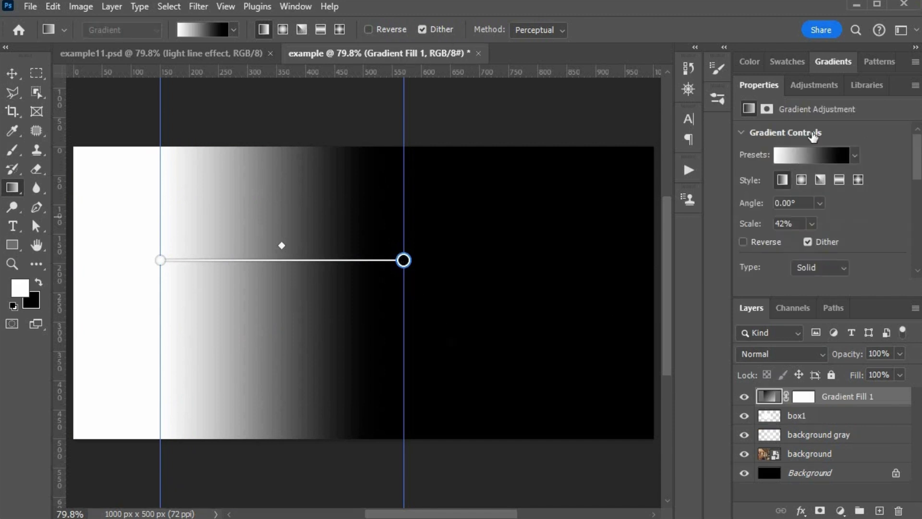
- Set the starting color stop of the gradient fill to 00daa8
{"action": "scroll", "coordinate": [866, 203], "scroll_direction": "down", "scroll_amount": 2}
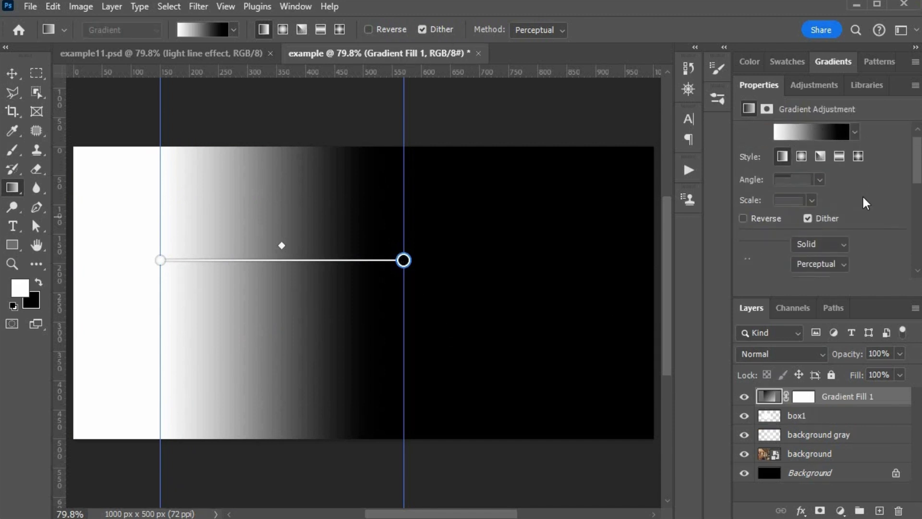
{"action": "scroll", "coordinate": [866, 202], "scroll_direction": "down", "scroll_amount": 3}
{"action": "left_click", "coordinate": [746, 256]}
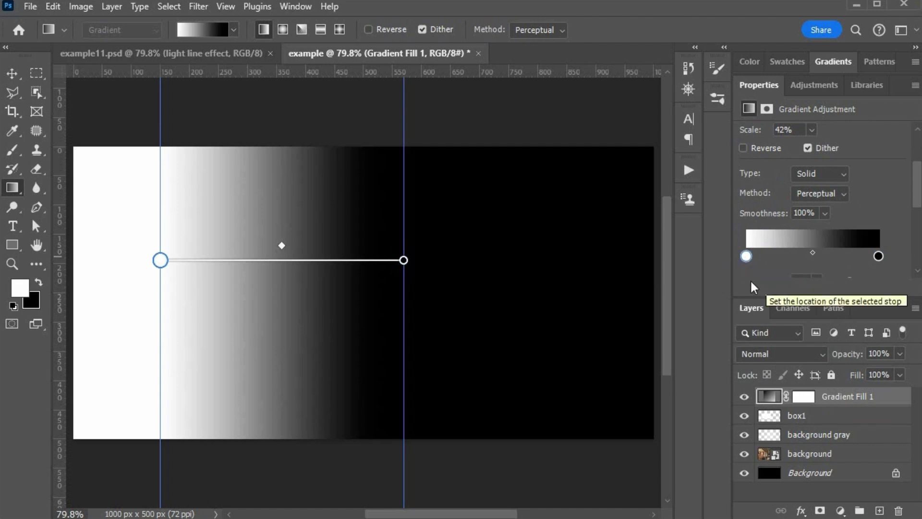
{"action": "double_click", "coordinate": [746, 256]}
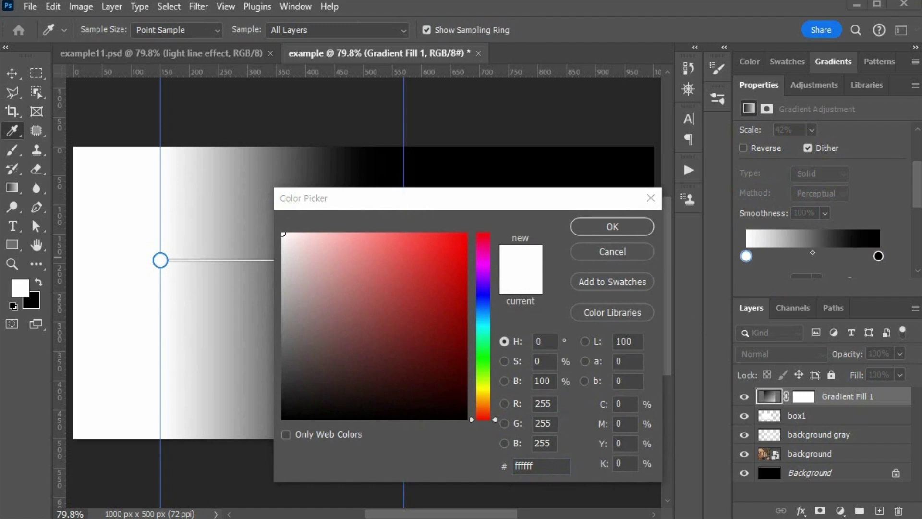
{"action": "left_click", "coordinate": [501, 470]}
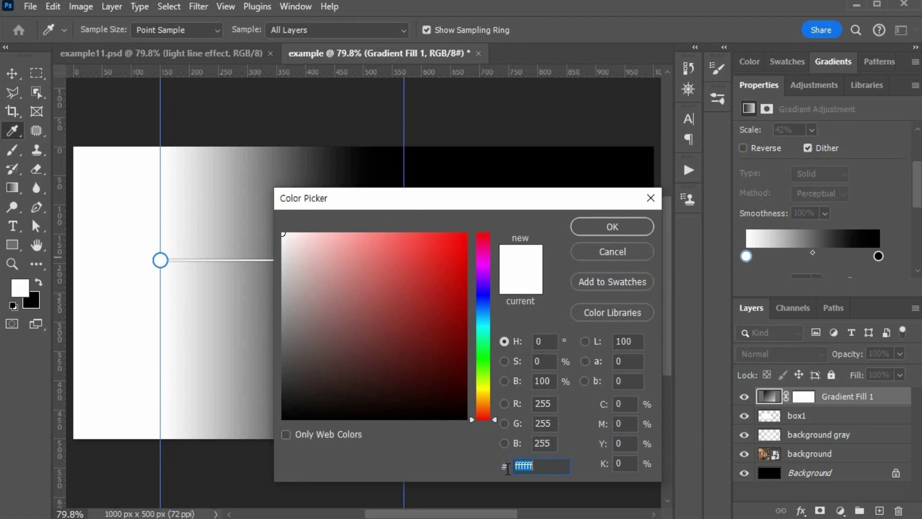
{"action": "type", "text": "00daa8"}
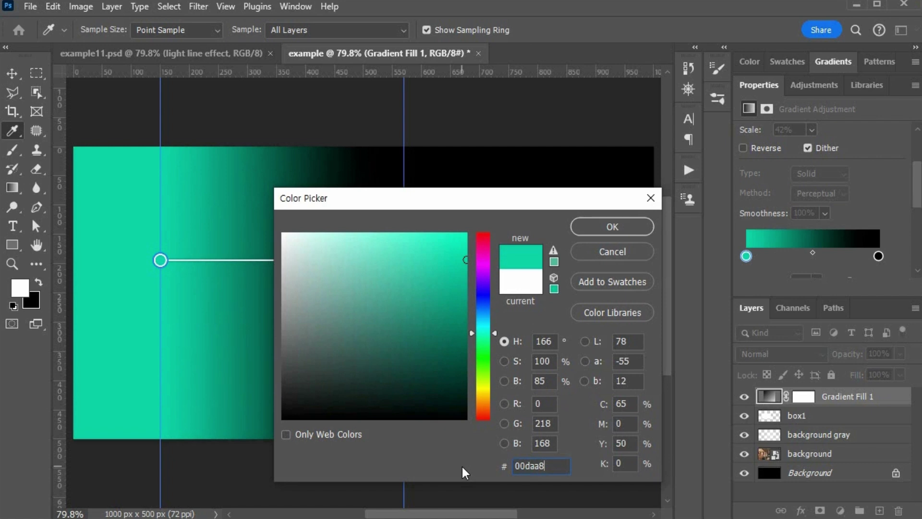
{"action": "left_click", "coordinate": [632, 228]}
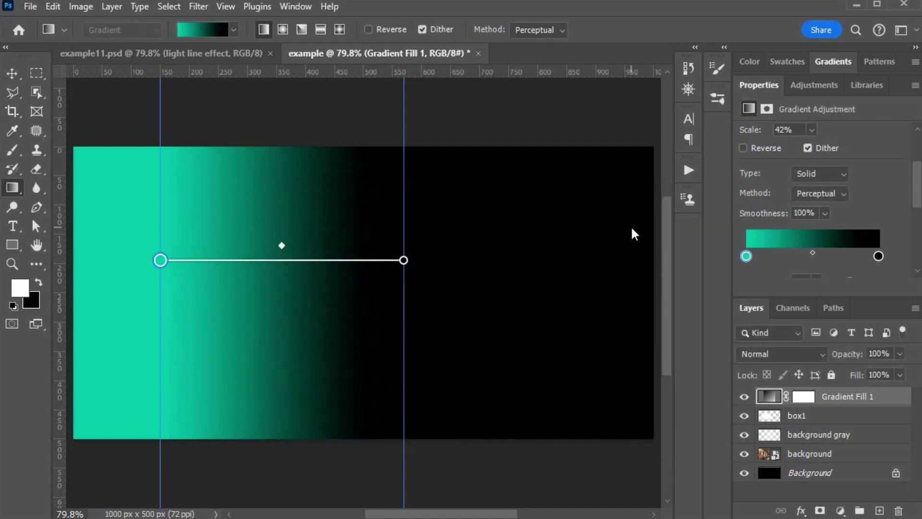
- Set the ending color stop of the gradient fill to 1669fc
{"action": "double_click", "coordinate": [884, 258]}
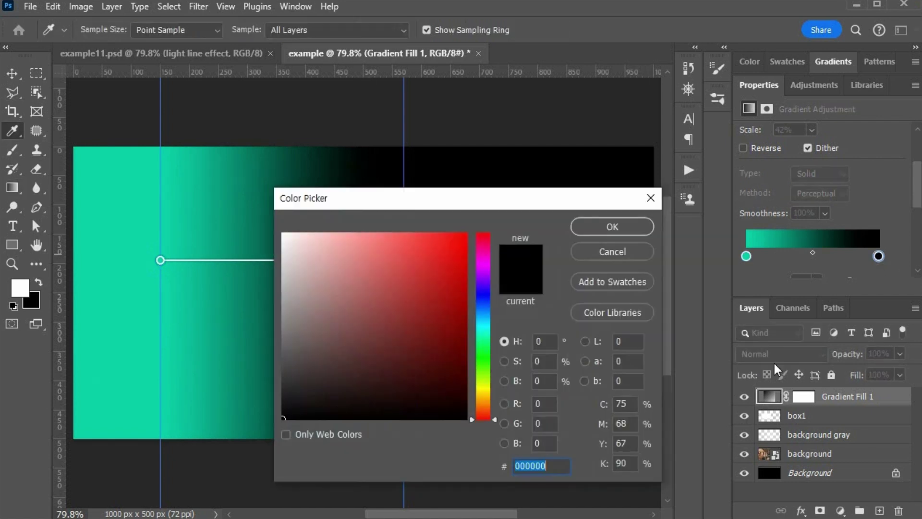
{"action": "type", "text": "1"}
{"action": "type", "text": "6"}
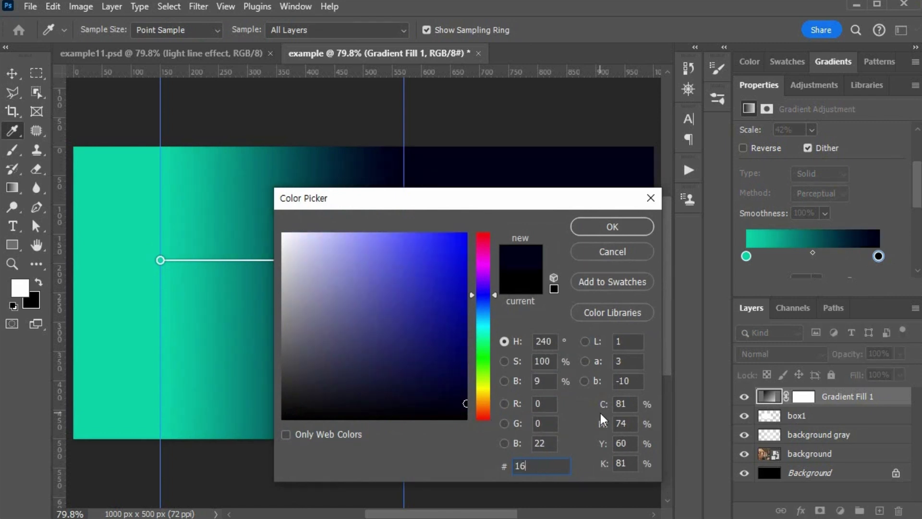
{"action": "type", "text": "69fc"}
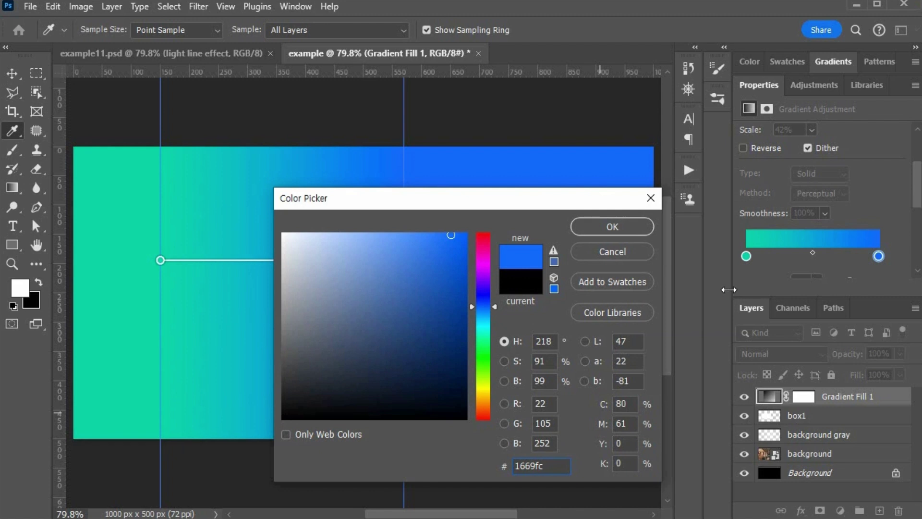
{"action": "left_click", "coordinate": [621, 230]}
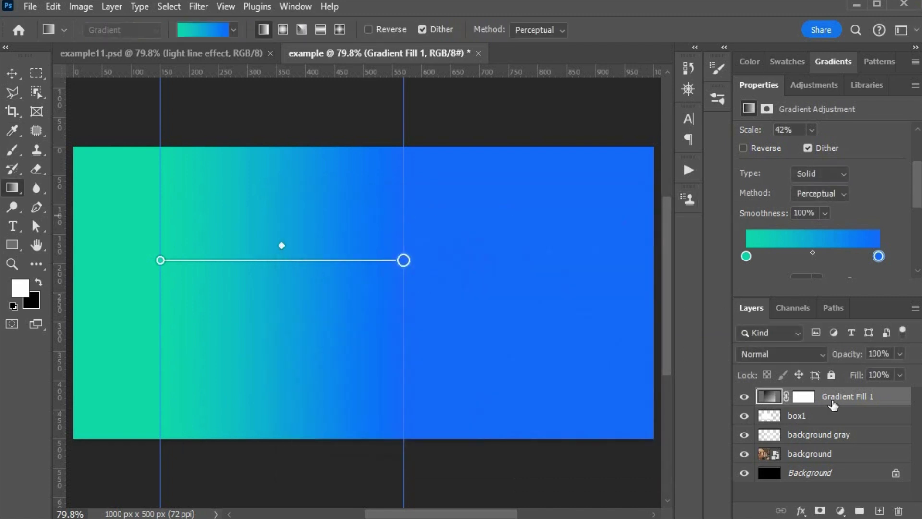
- Rename the gradient fill layer as "box1 gradient" and clip it to the box1 layer
{"action": "double_click", "coordinate": [834, 401]}
{"action": "type", "text": "box1 gradient"}
{"action": "key", "text": "Return"}
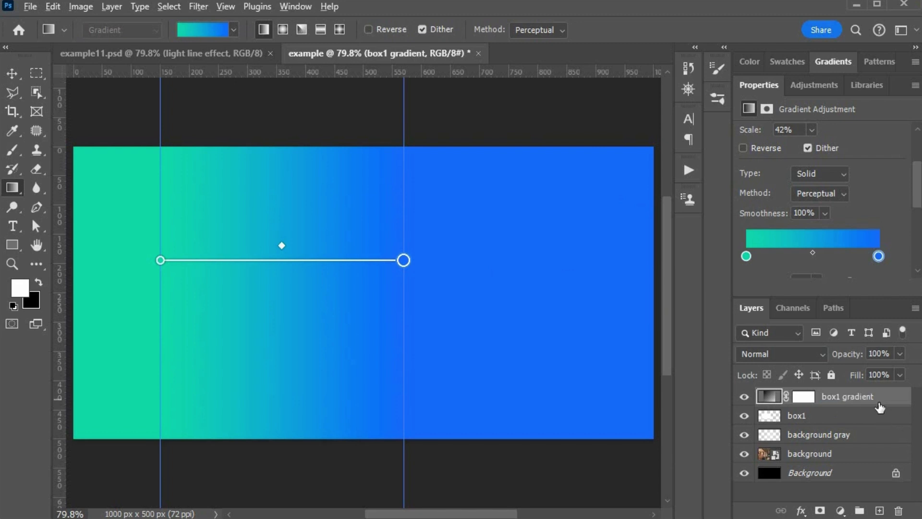
{"action": "left_click", "coordinate": [878, 402], "text": "alt"}
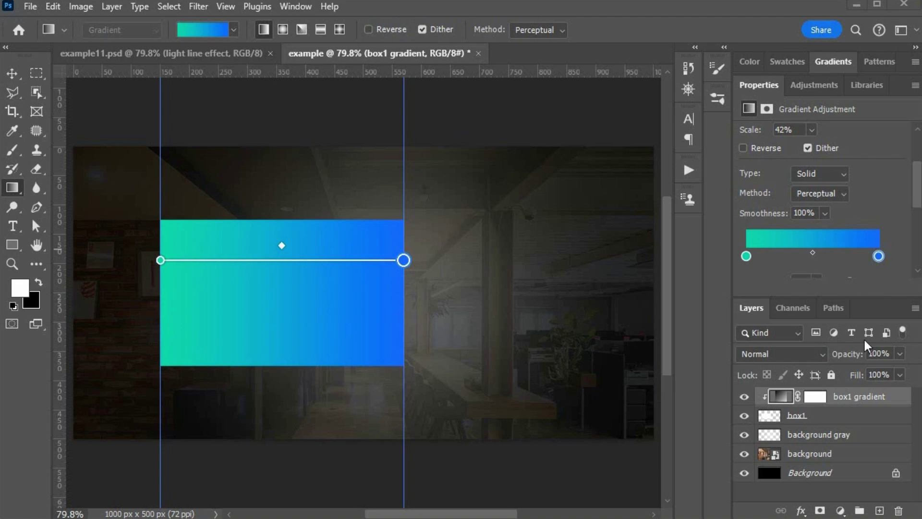
- Show box2 in the example11 document for reference, and merge the box1 gradient and box1 layers in the example document
{"action": "left_click", "coordinate": [827, 419]}
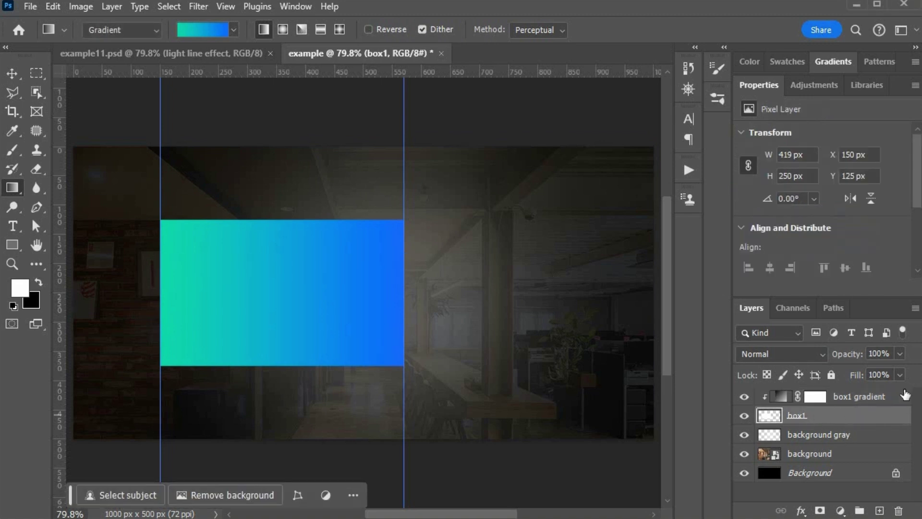
{"action": "double_click", "coordinate": [752, 85]}
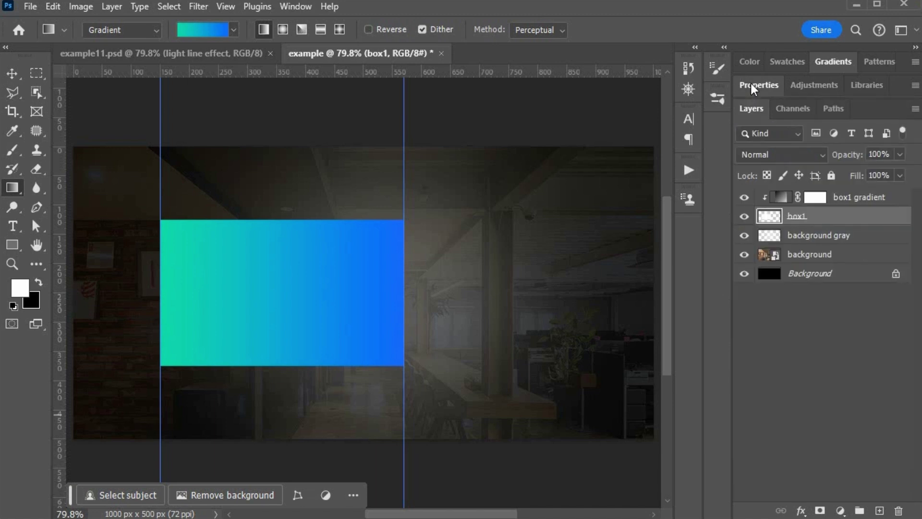
{"action": "left_click", "coordinate": [900, 202]}
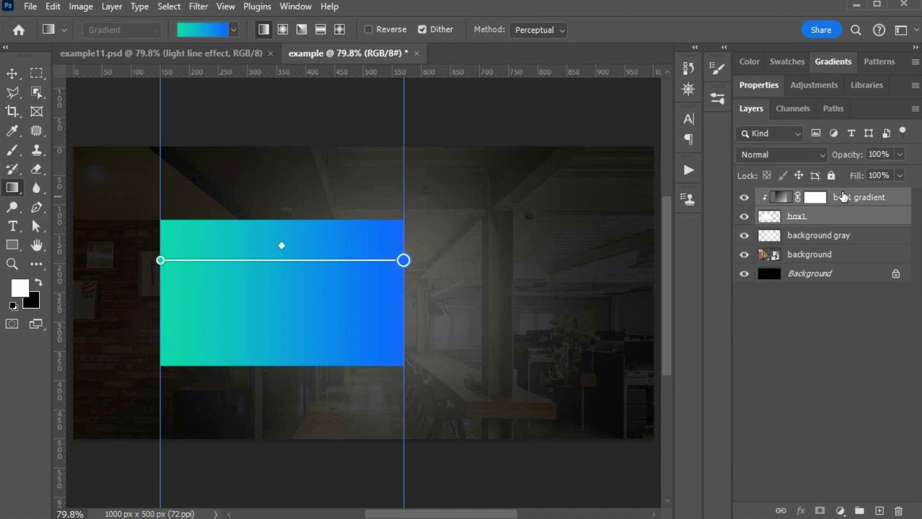
{"action": "left_click", "coordinate": [174, 53]}
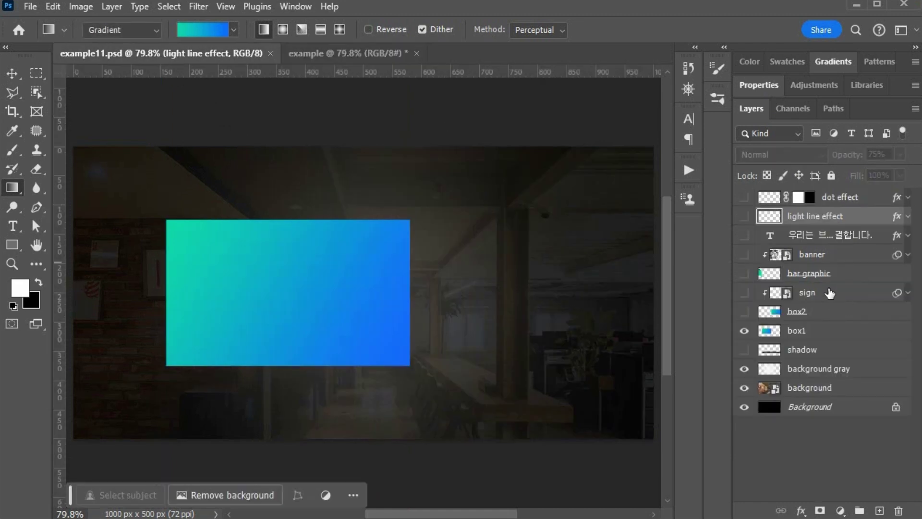
{"action": "left_click", "coordinate": [743, 312]}
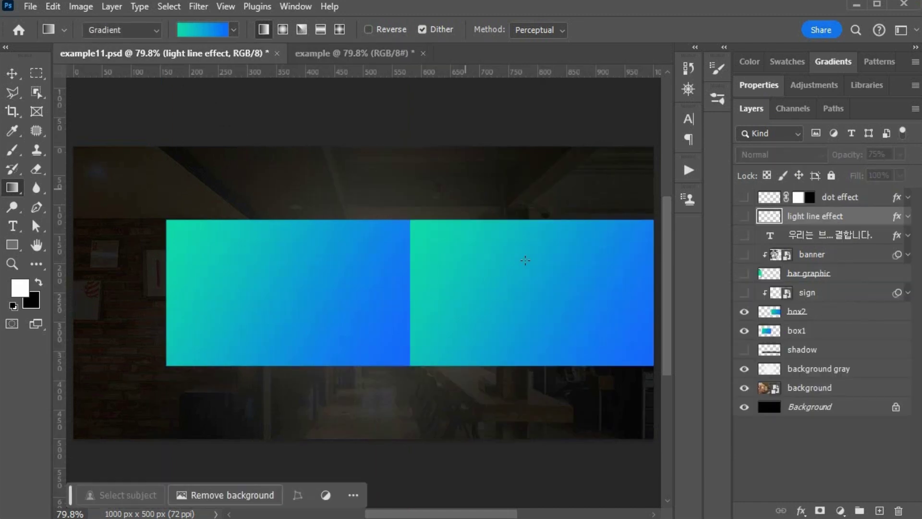
{"action": "left_click", "coordinate": [319, 51]}
{"action": "right_click", "coordinate": [842, 222]}
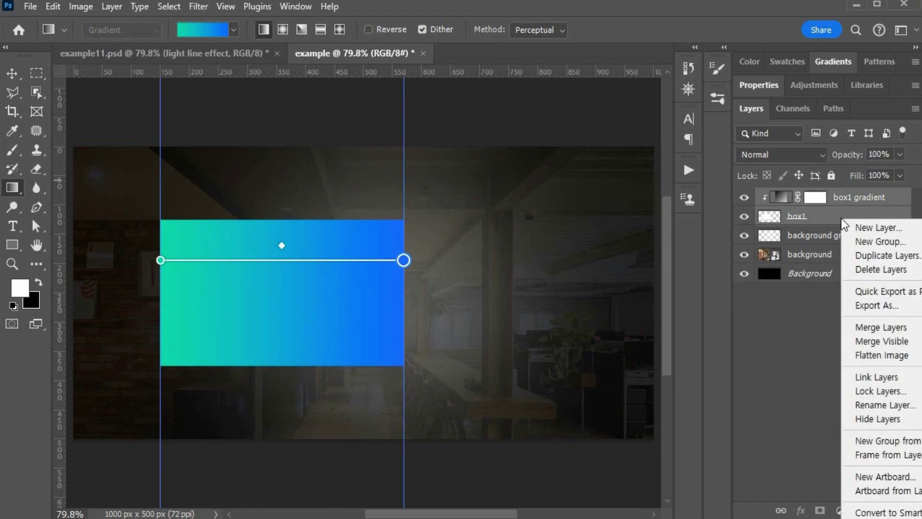
{"action": "left_click", "coordinate": [879, 328]}
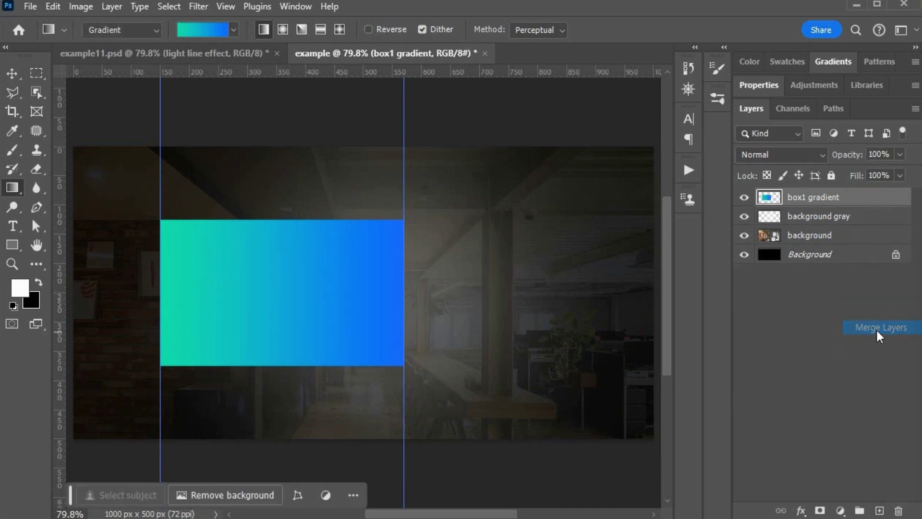
- Rename the merged gradient box layer as "box1"
{"action": "double_click", "coordinate": [817, 197]}
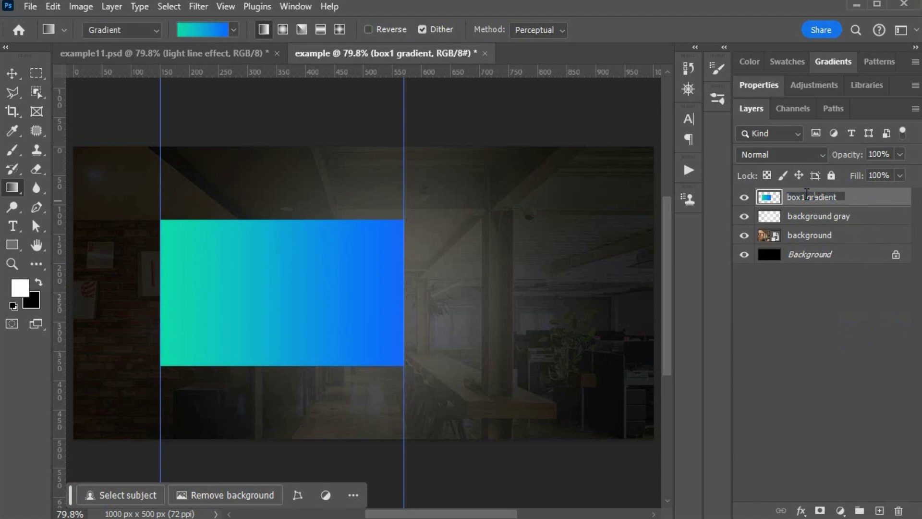
{"action": "type", "text": "box1"}
{"action": "key", "text": "Return"}
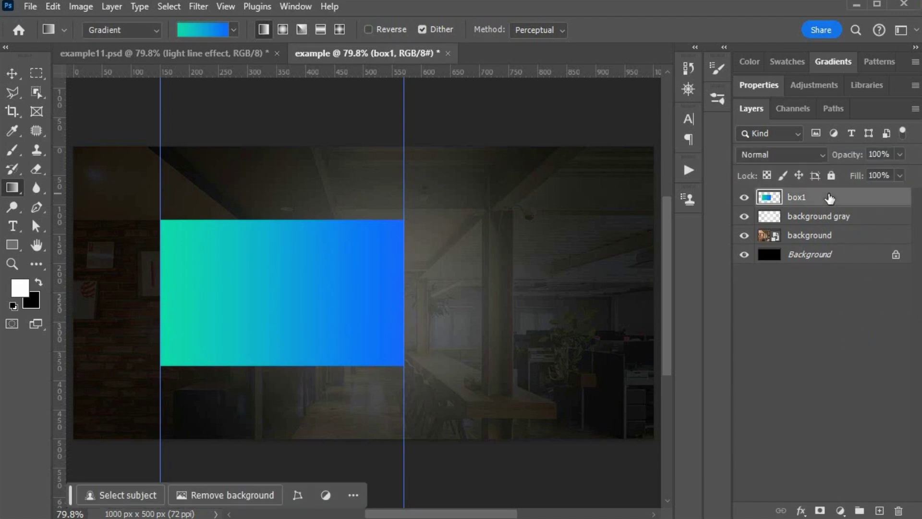
- Duplicate the box1 layer and rename the copy as "box2"
{"action": "key", "text": "ctrl+j"}
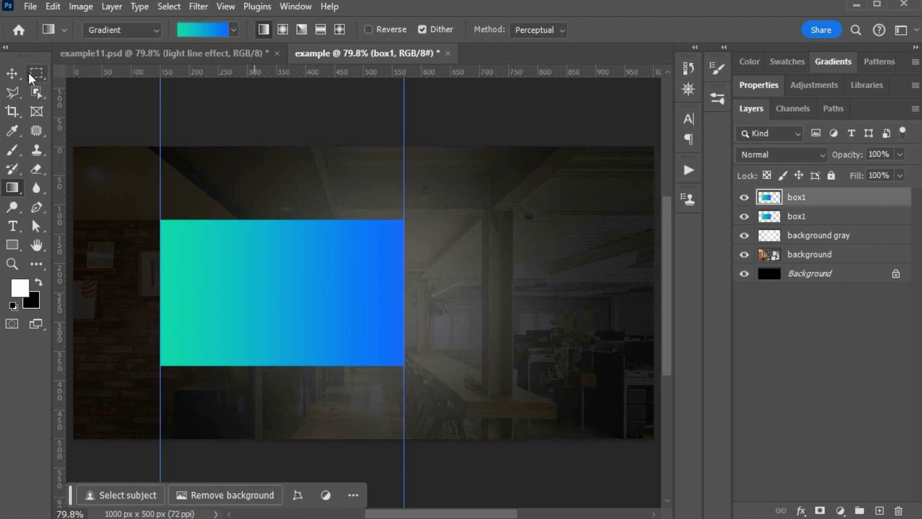
{"action": "left_click", "coordinate": [12, 73]}
{"action": "double_click", "coordinate": [797, 198]}
{"action": "left_click_drag", "start_coordinate": [819, 199], "coordinate": [802, 199]}
{"action": "type", "text": "2"}
{"action": "left_click", "coordinate": [838, 333]}
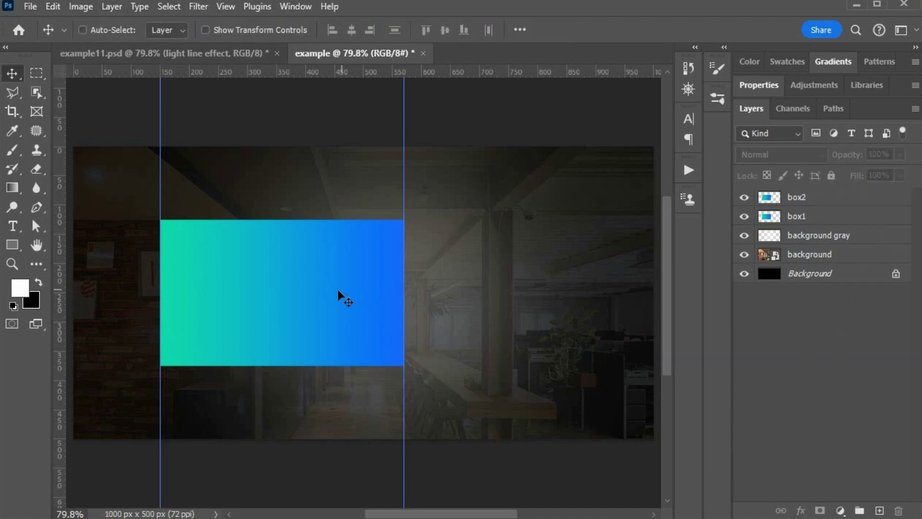
- Move box2 horizontally so that its left edge meets the right edge of box1 at the second guide
{"action": "left_click_drag", "start_coordinate": [292, 298], "coordinate": [388, 304]}
{"action": "left_click", "coordinate": [433, 208]}
{"action": "left_click", "coordinate": [821, 198]}
{"action": "left_click_drag", "start_coordinate": [297, 298], "coordinate": [542, 303]}
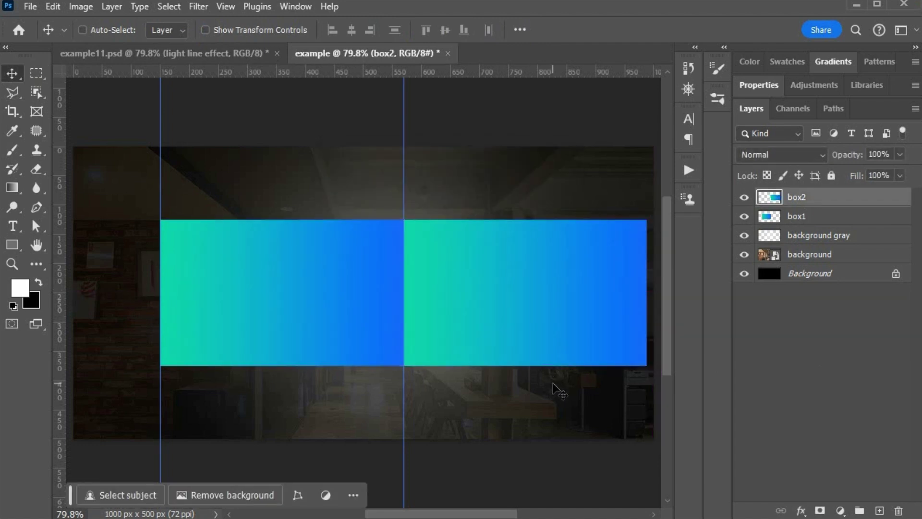
- Compare the second guide's distance from the canvas corner in the example and example11 documents using rectangular selections, with example11's guides shown
{"action": "left_click", "coordinate": [36, 73]}
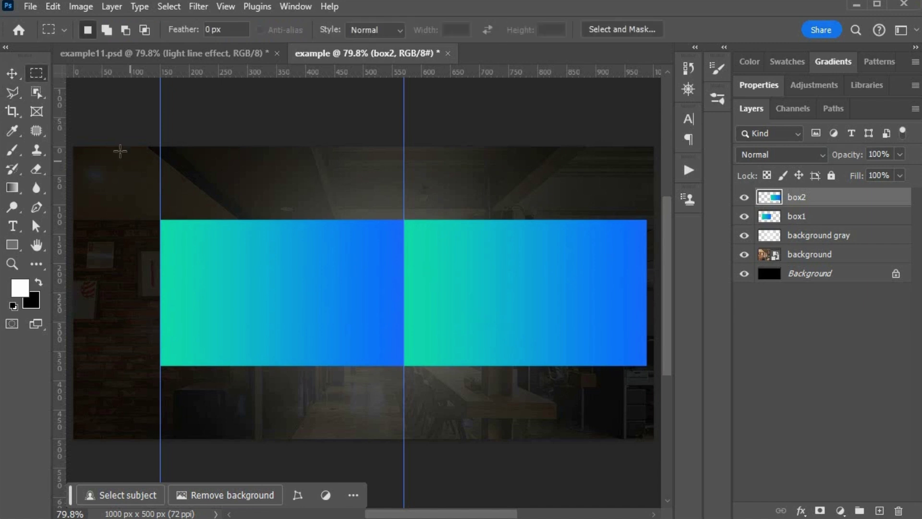
{"action": "left_click_drag", "start_coordinate": [73, 146], "coordinate": [404, 332]}
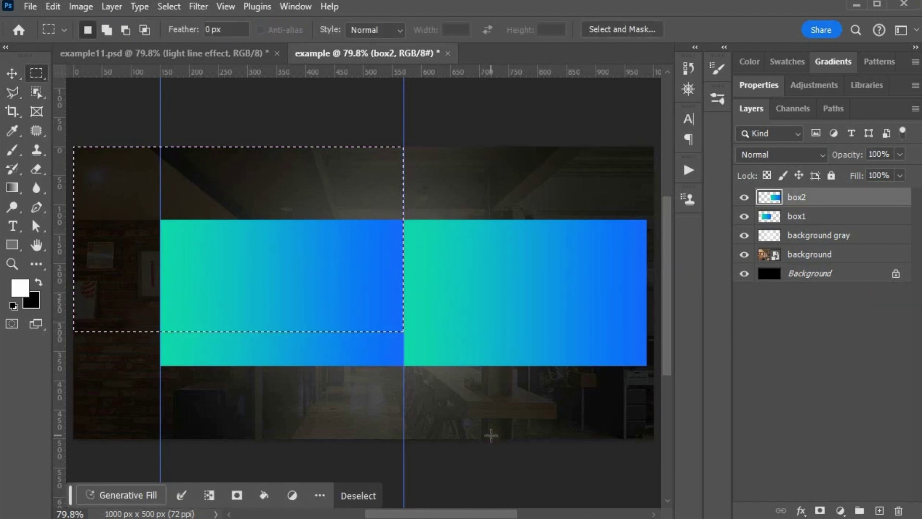
{"action": "left_click", "coordinate": [164, 54]}
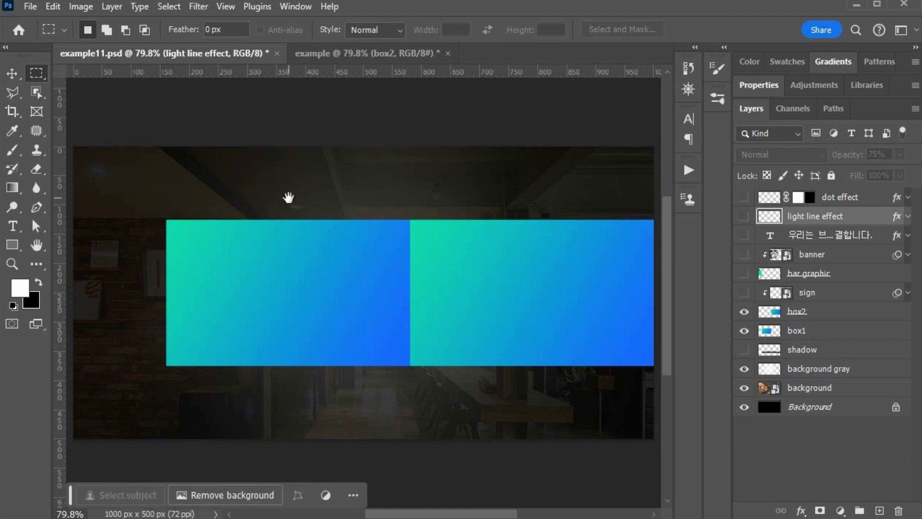
{"action": "key", "text": "ctrl+semicolon"}
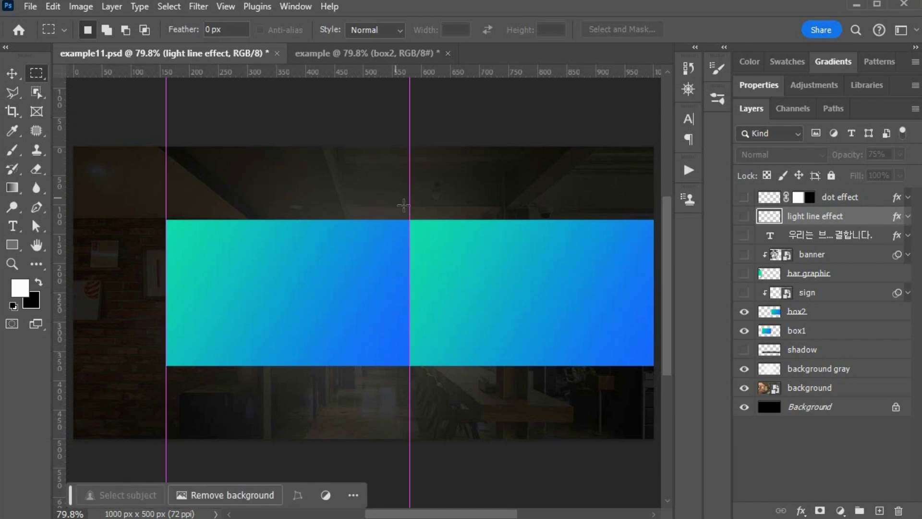
{"action": "left_click_drag", "start_coordinate": [410, 209], "coordinate": [60, 120]}
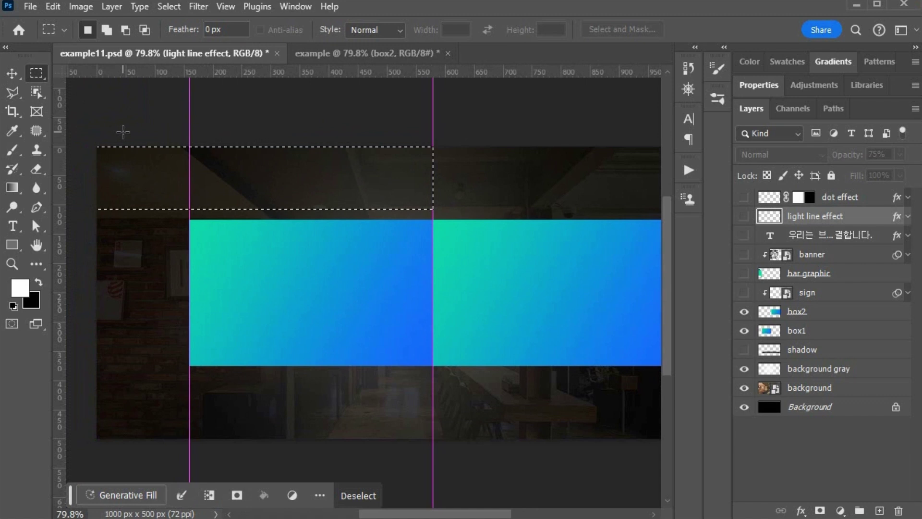
{"action": "left_click", "coordinate": [94, 116]}
{"action": "left_click_drag", "start_coordinate": [97, 147], "coordinate": [433, 202]}
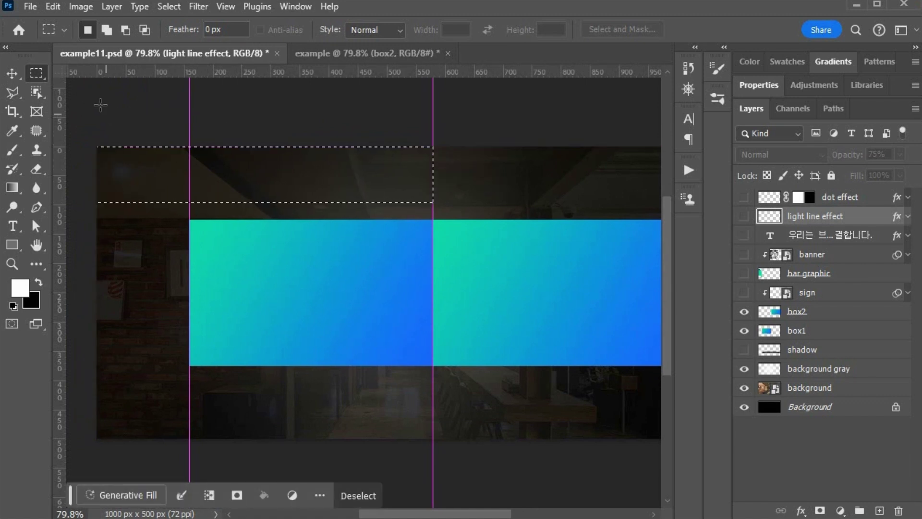
- Measure the first guide's distance from the canvas corner in example11 with a rectangular selection, and deselect
{"action": "left_click", "coordinate": [99, 105]}
{"action": "left_click_drag", "start_coordinate": [100, 147], "coordinate": [189, 279]}
{"action": "left_click_drag", "start_coordinate": [96, 146], "coordinate": [189, 297]}
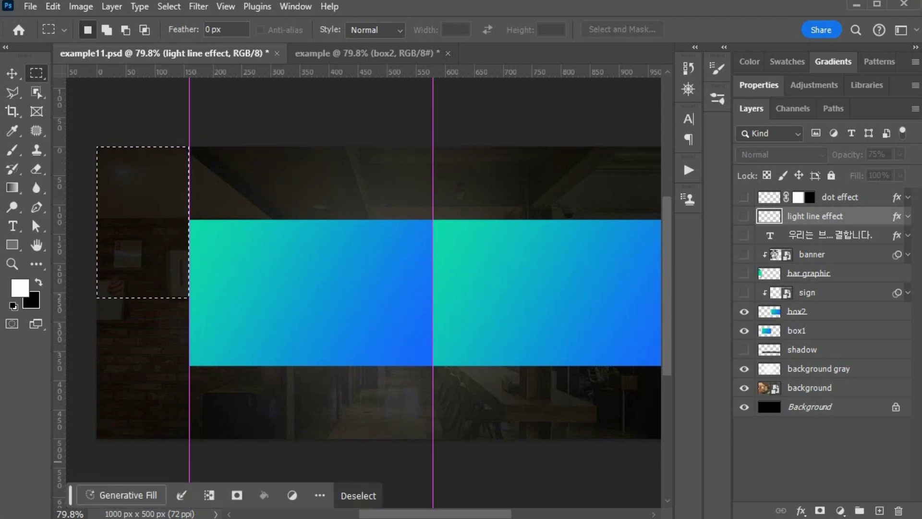
{"action": "key", "text": "ctrl+d"}
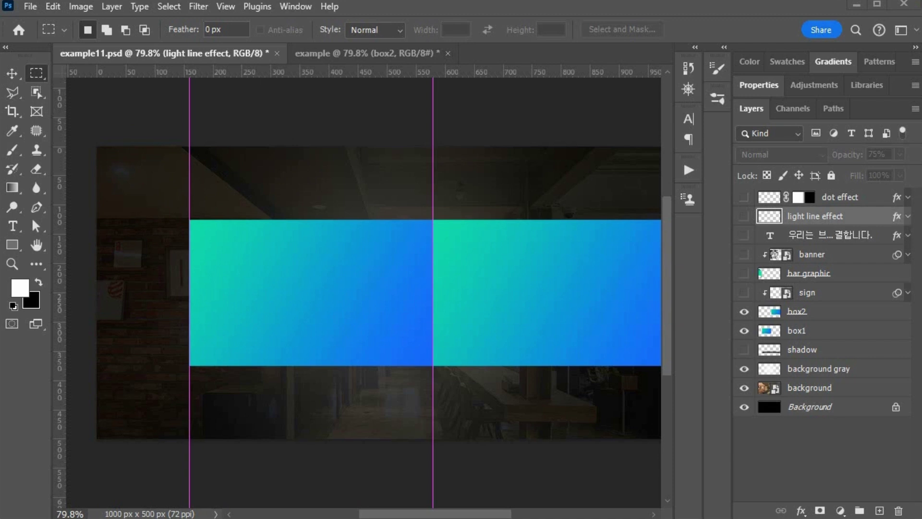
- In the example document, select a rectangle from the canvas corner matching example11's first-guide distance and move the first guide to its edge
{"action": "left_click", "coordinate": [342, 54]}
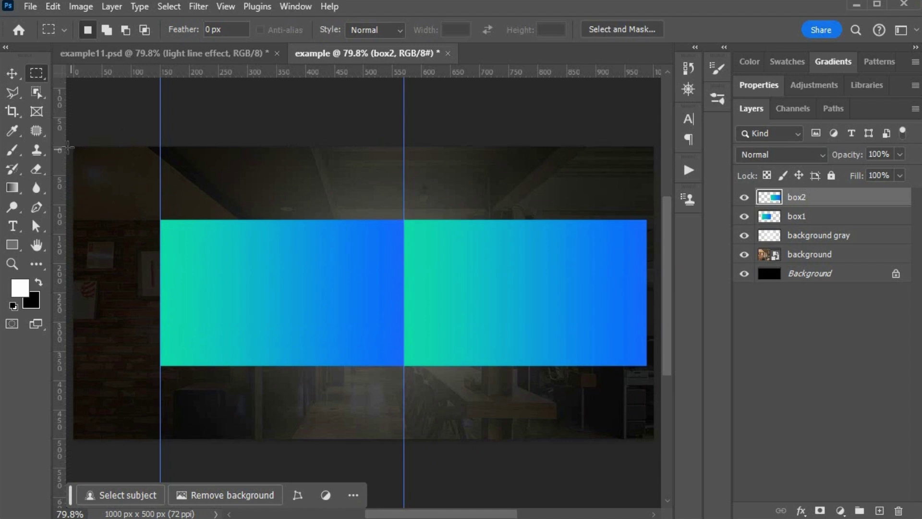
{"action": "left_click_drag", "start_coordinate": [74, 147], "coordinate": [166, 194]}
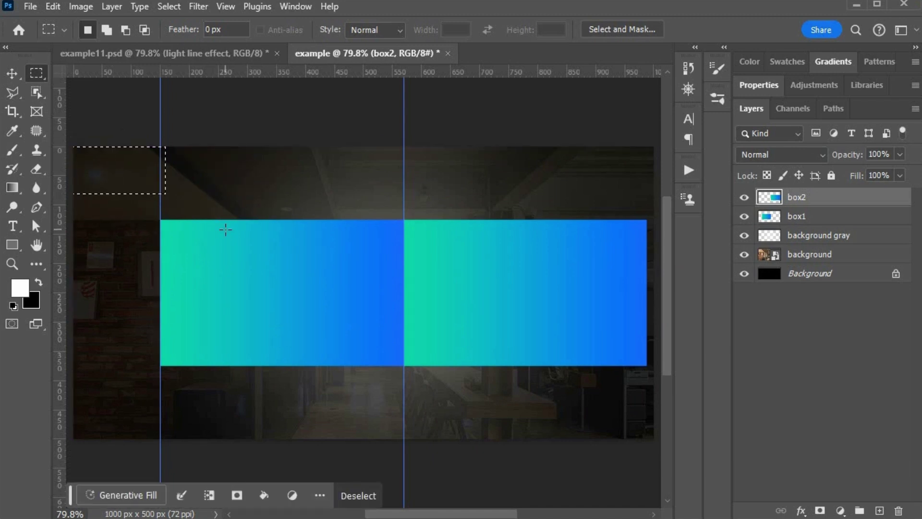
{"action": "left_click", "coordinate": [9, 76]}
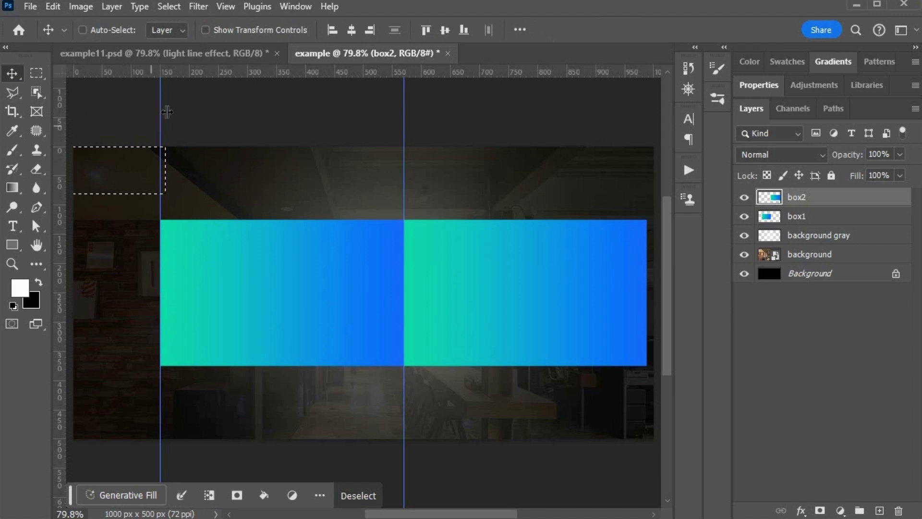
{"action": "left_click_drag", "start_coordinate": [60, 96], "coordinate": [165, 94]}
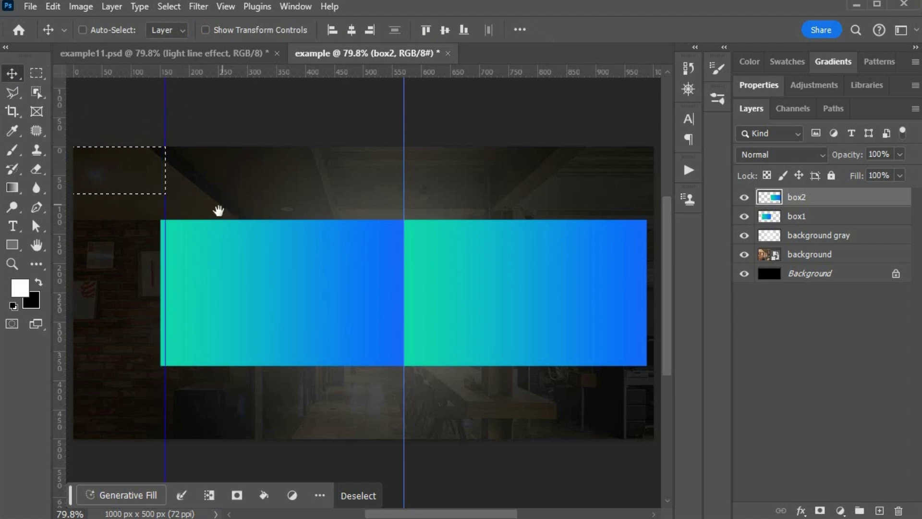
- Select a rectangle spanning to the second guide, shift it 10 px horizontally, move the second guide to its edge, and deselect
{"action": "left_click_drag", "start_coordinate": [210, 208], "coordinate": [295, 233]}
{"action": "left_click", "coordinate": [36, 76]}
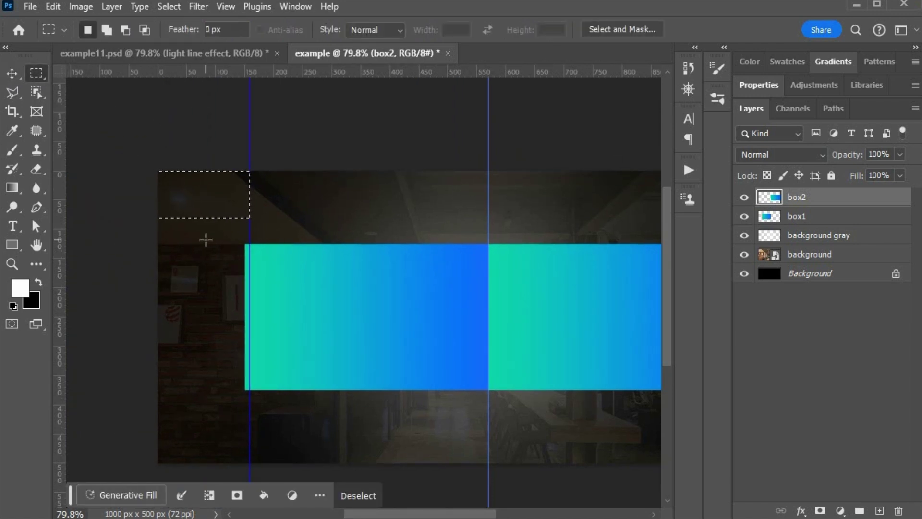
{"action": "left_click_drag", "start_coordinate": [158, 172], "coordinate": [488, 238]}
{"action": "key", "text": "shift+Right"}
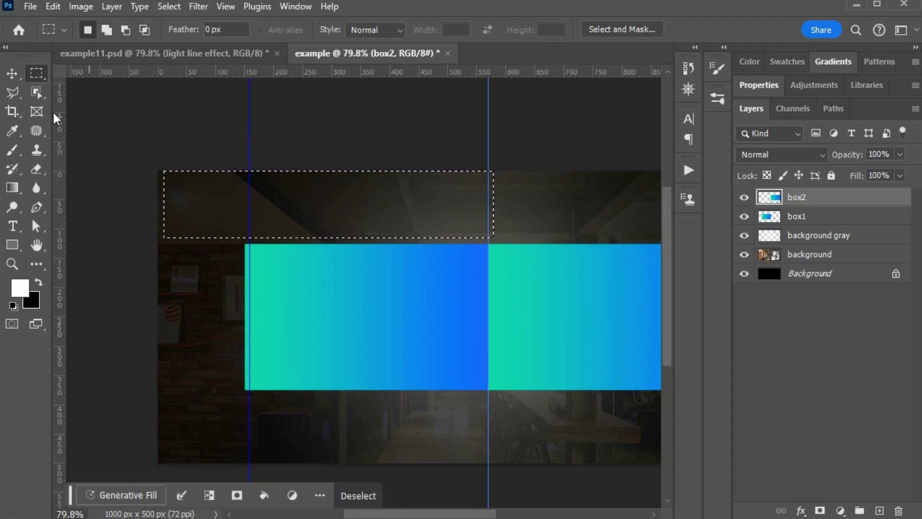
{"action": "key", "text": "v"}
{"action": "mouse_move", "coordinate": [486, 117]}
{"action": "left_mouse_down"}
{"action": "mouse_move", "coordinate": [499, 98]}
{"action": "mouse_move", "coordinate": [494, 111]}
{"action": "left_mouse_up"}
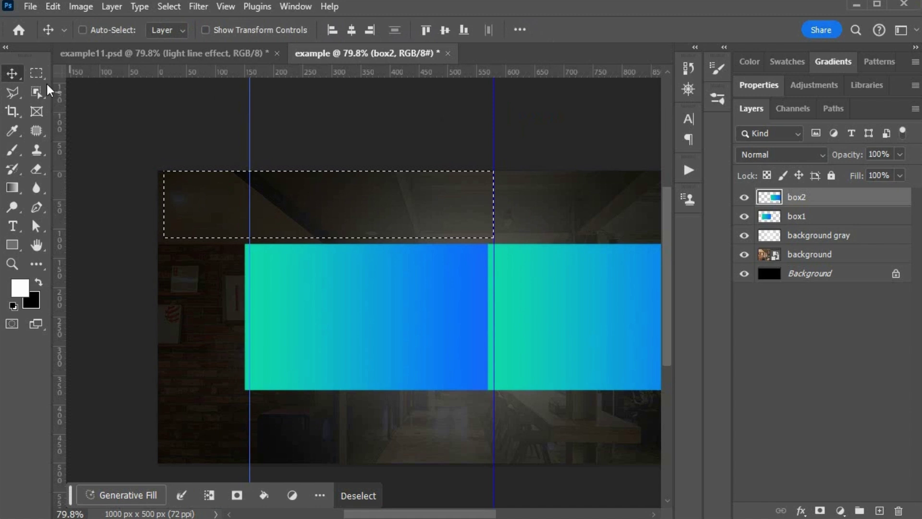
{"action": "key", "text": "m"}
{"action": "left_click", "coordinate": [279, 165]}
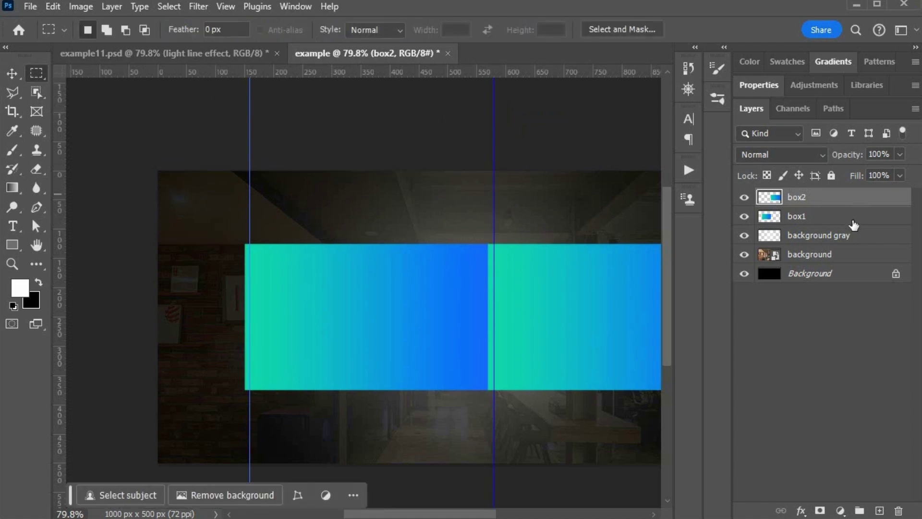
- Move box1 horizontally to start at the first guide and box2 to start at the second guide
{"action": "left_click_drag", "start_coordinate": [541, 356], "coordinate": [442, 348]}
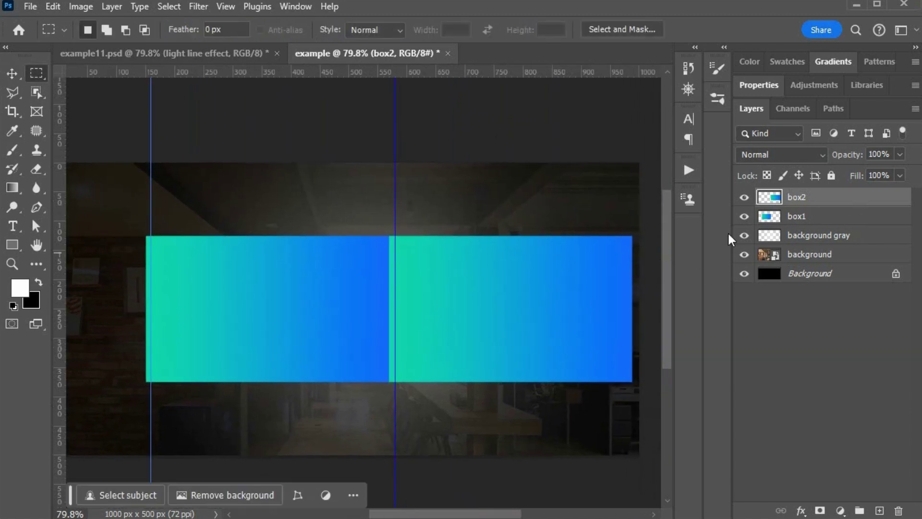
{"action": "left_click", "coordinate": [820, 220]}
{"action": "left_click", "coordinate": [11, 75]}
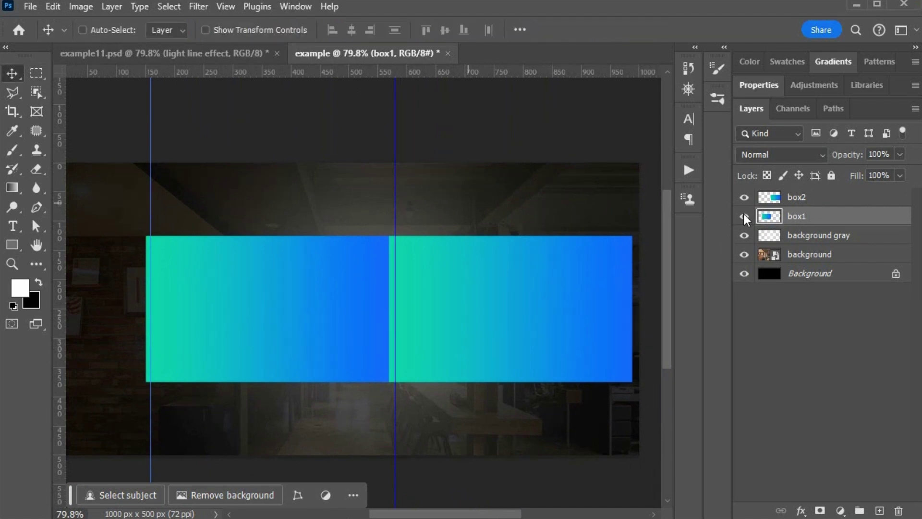
{"action": "left_click_drag", "start_coordinate": [243, 292], "coordinate": [248, 290]}
{"action": "left_click", "coordinate": [813, 197]}
{"action": "mouse_move", "coordinate": [486, 293]}
{"action": "left_mouse_down"}
{"action": "mouse_move", "coordinate": [505, 294]}
{"action": "mouse_move", "coordinate": [498, 296]}
{"action": "left_mouse_up"}
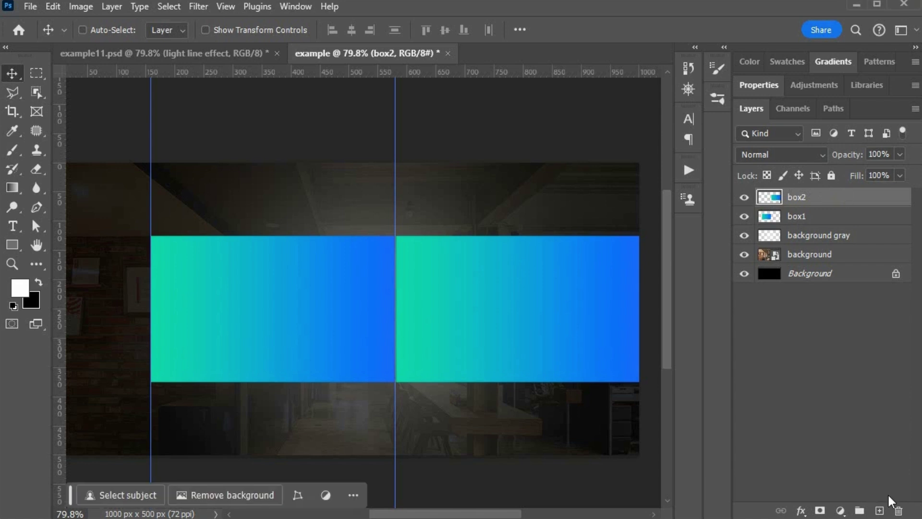
- Add a new layer named "bar graph" above box2 and save the document as example.psd
{"action": "left_click", "coordinate": [879, 510]}
{"action": "double_click", "coordinate": [807, 197]}
{"action": "type", "text": "b"}
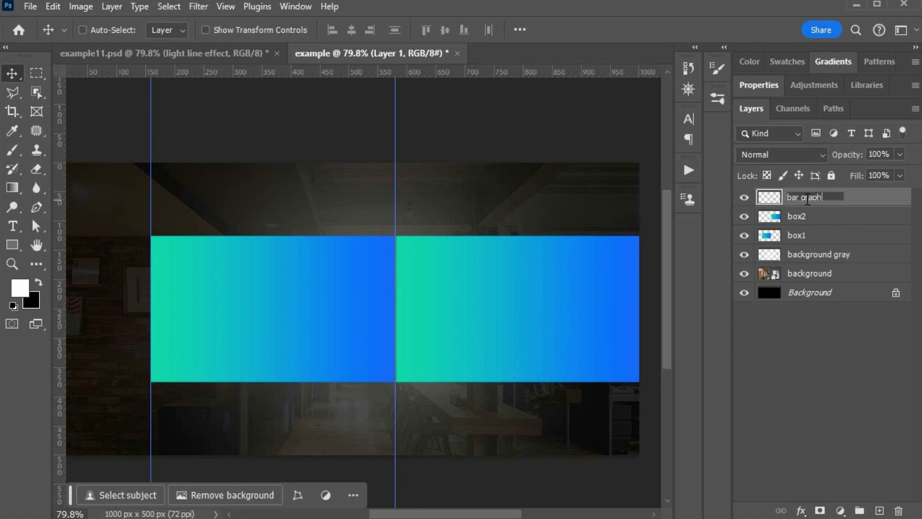
{"action": "type", "text": "ar graph"}
{"action": "key", "text": "Return"}
{"action": "key", "text": "ctrl+s"}
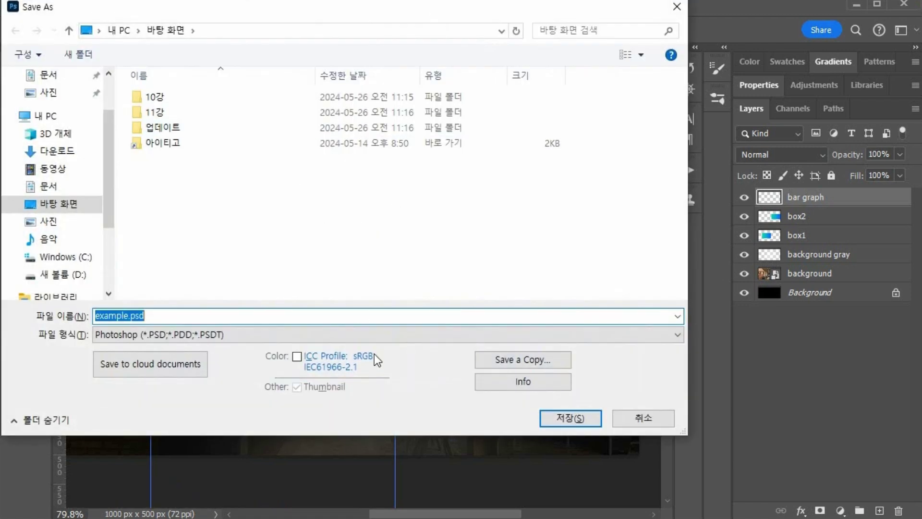
{"action": "left_click", "coordinate": [580, 419]}
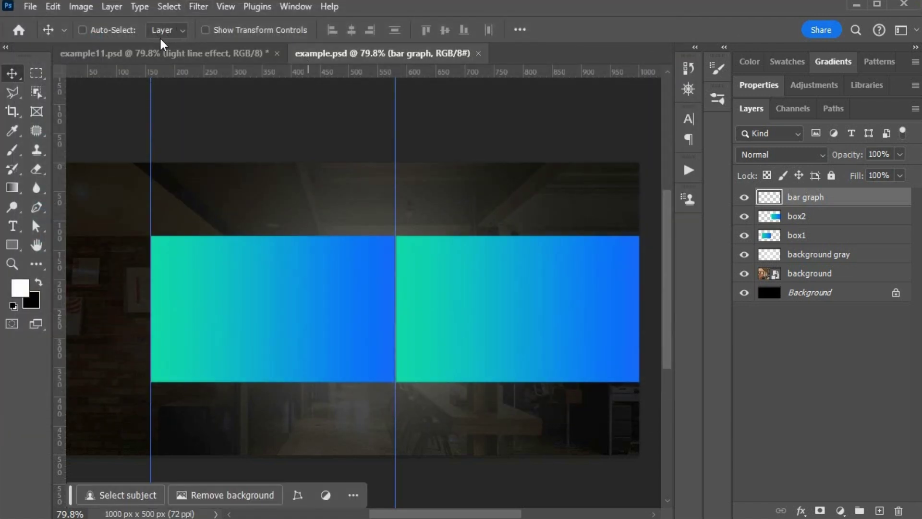
- Show the bar graphic layer in example11.psd to examine the bars, and return to example.psd
{"action": "left_click", "coordinate": [163, 55]}
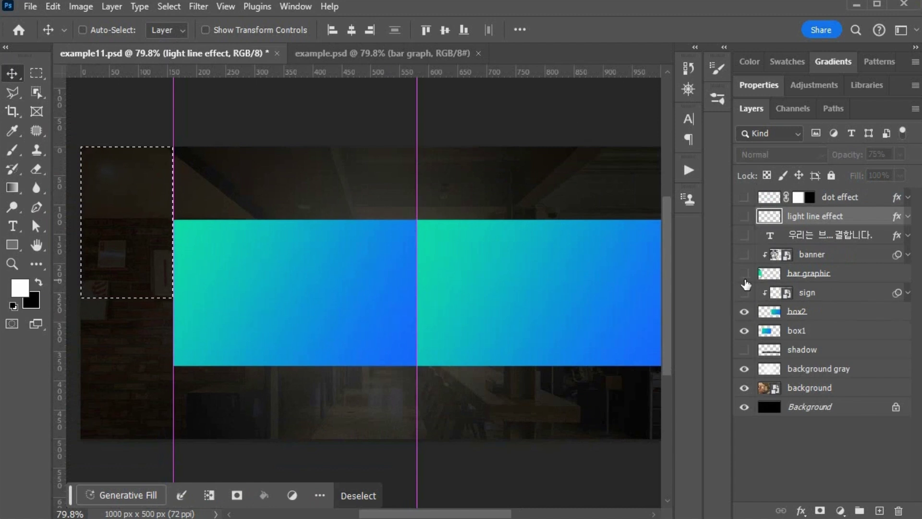
{"action": "left_click", "coordinate": [745, 275]}
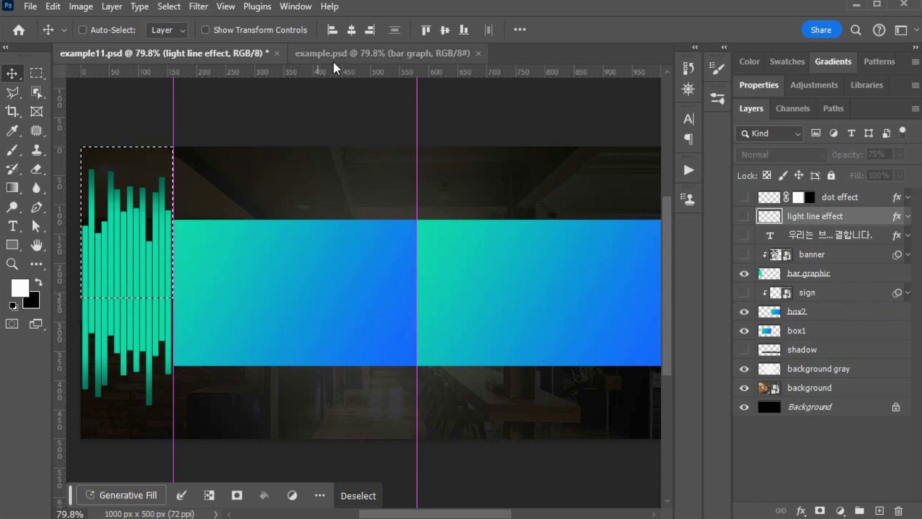
{"action": "left_click", "coordinate": [348, 54]}
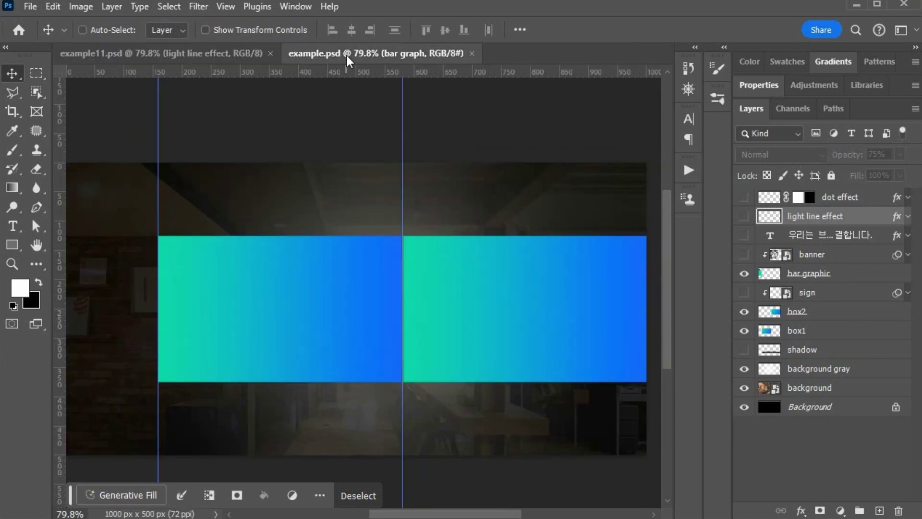
- Place a fixed-size rectangular selection of 10 x 280 px on the background beside box1
{"action": "left_click", "coordinate": [39, 74]}
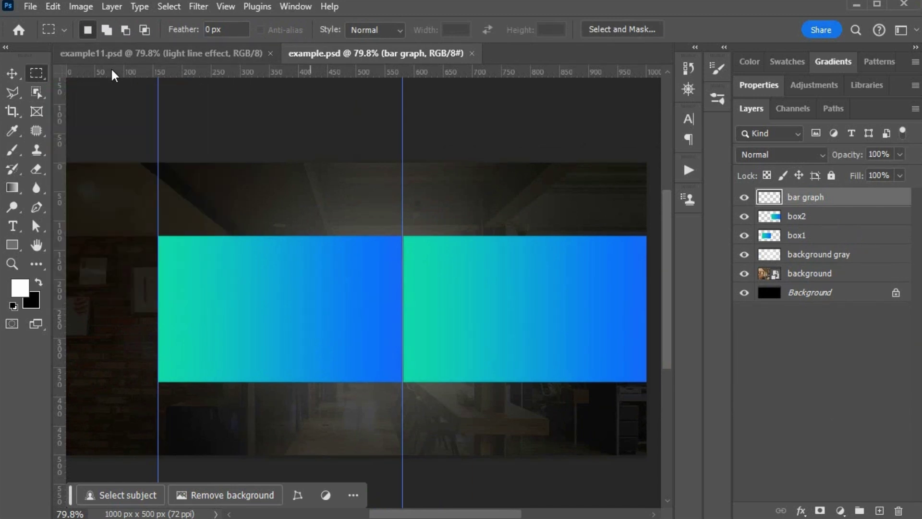
{"action": "left_click", "coordinate": [365, 32]}
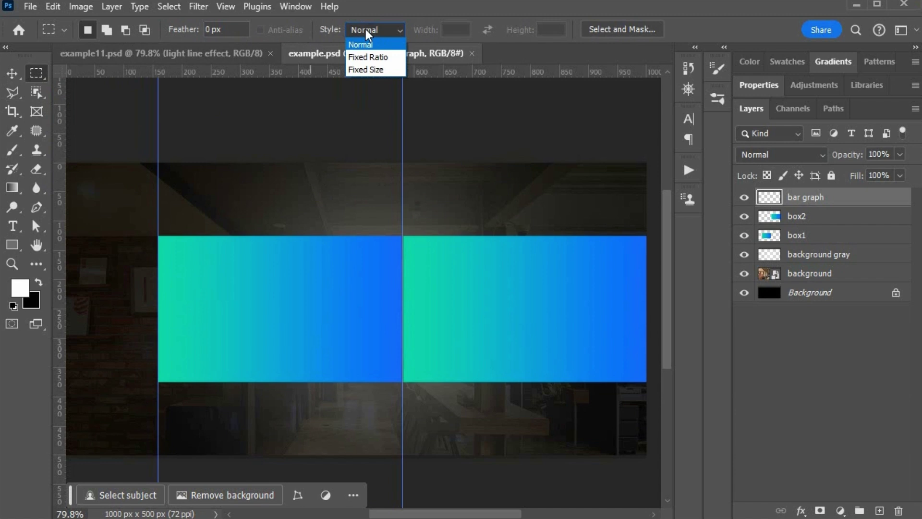
{"action": "left_click", "coordinate": [371, 71]}
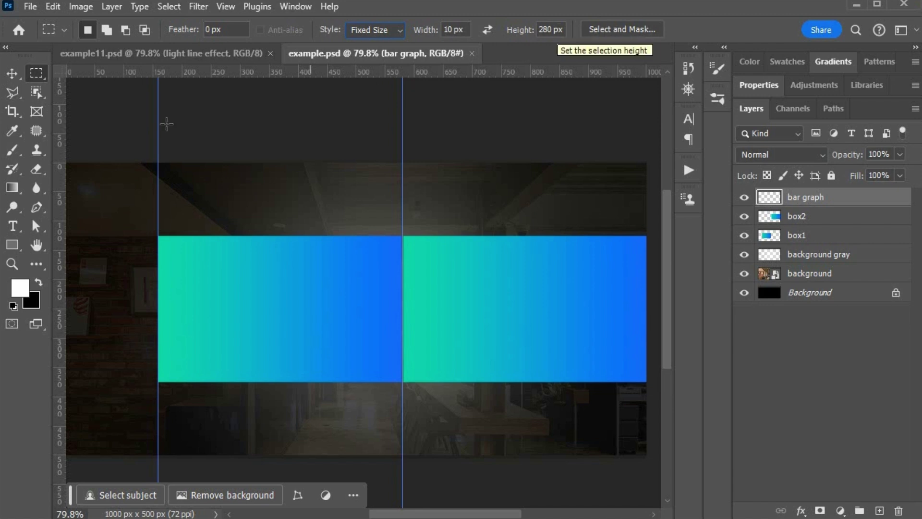
{"action": "left_click", "coordinate": [116, 204]}
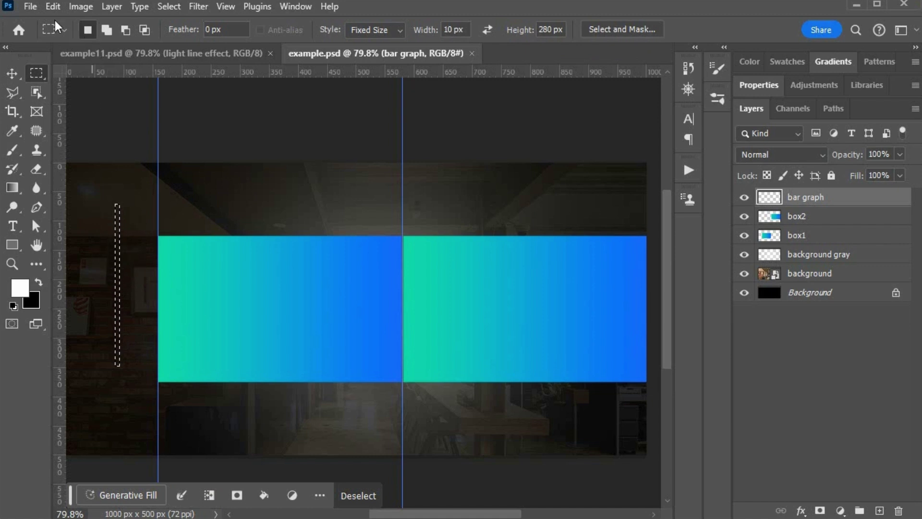
- Define a brush preset named "brush1" from the narrow vertical selection
{"action": "left_click", "coordinate": [51, 6]}
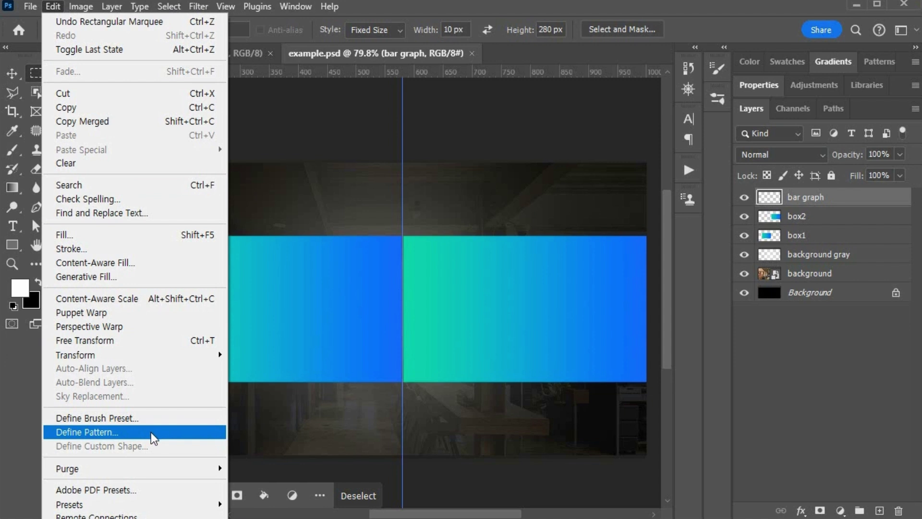
{"action": "left_click", "coordinate": [149, 417]}
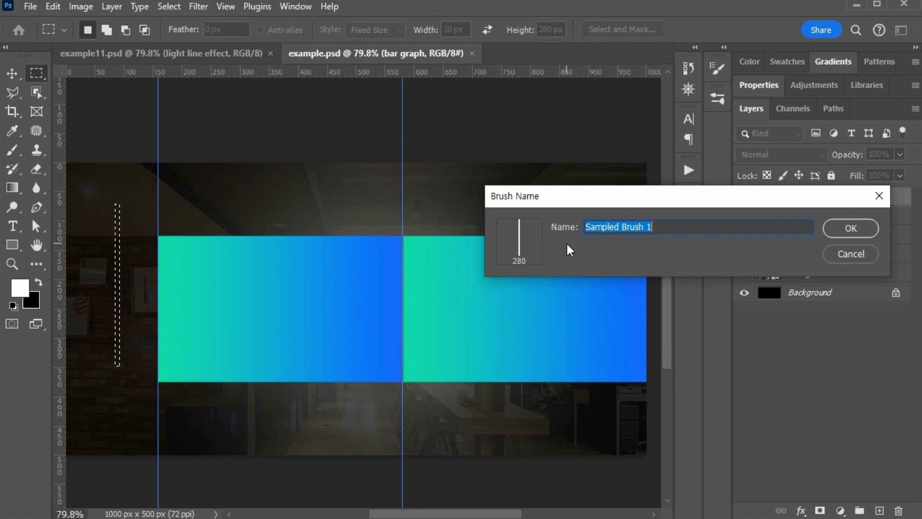
{"action": "type", "text": "brush1"}
{"action": "left_click", "coordinate": [848, 227]}
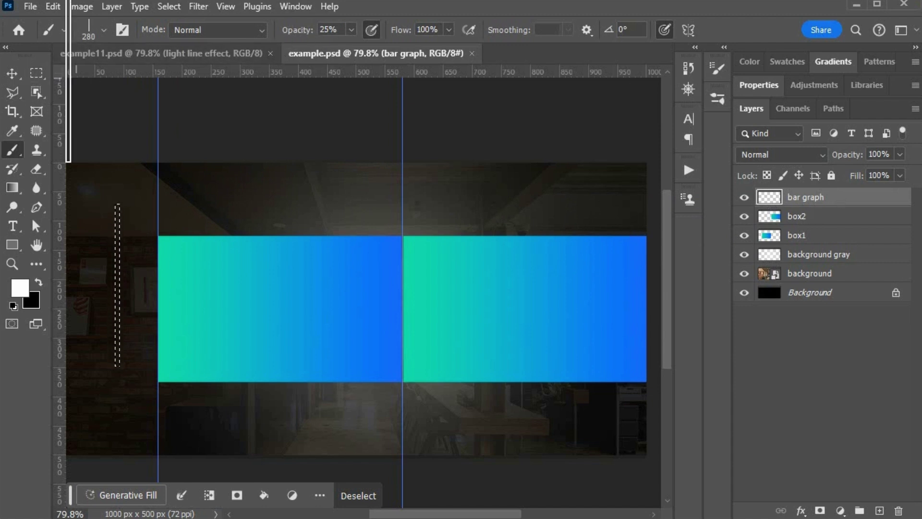
- Set the Rectangular Marquee style back to Normal and deselect the narrow vertical selection
{"action": "left_click", "coordinate": [37, 73]}
{"action": "left_click", "coordinate": [370, 32]}
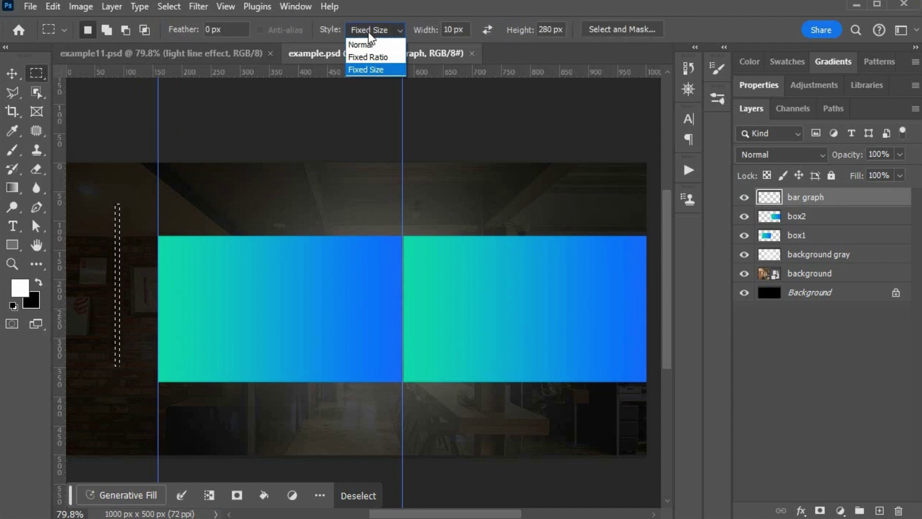
{"action": "left_click", "coordinate": [365, 42]}
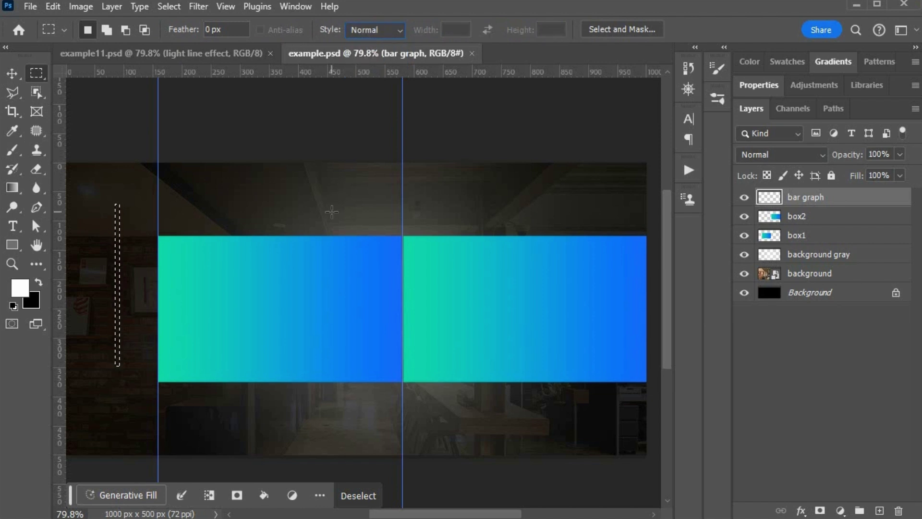
{"action": "left_click", "coordinate": [331, 211]}
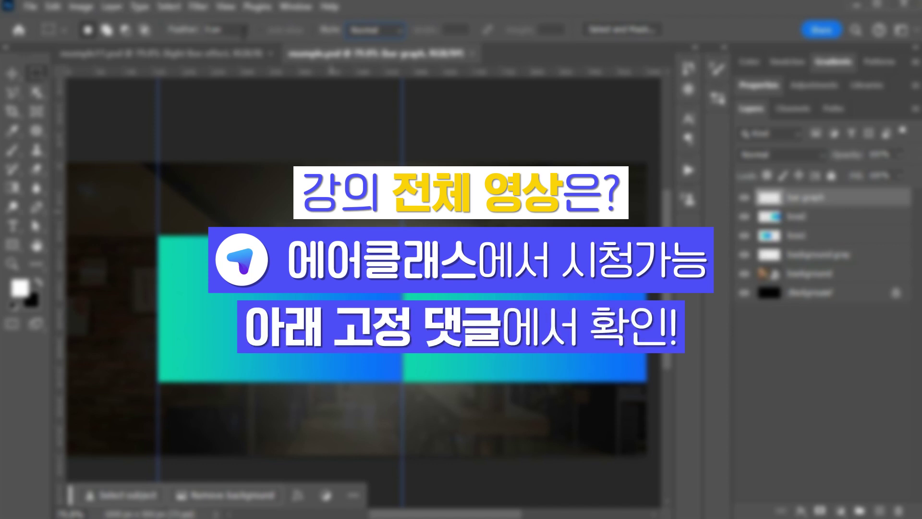
- Activate the Brush tool with the brush1 preset chosen as its brush tip
{"action": "left_click", "coordinate": [14, 151]}
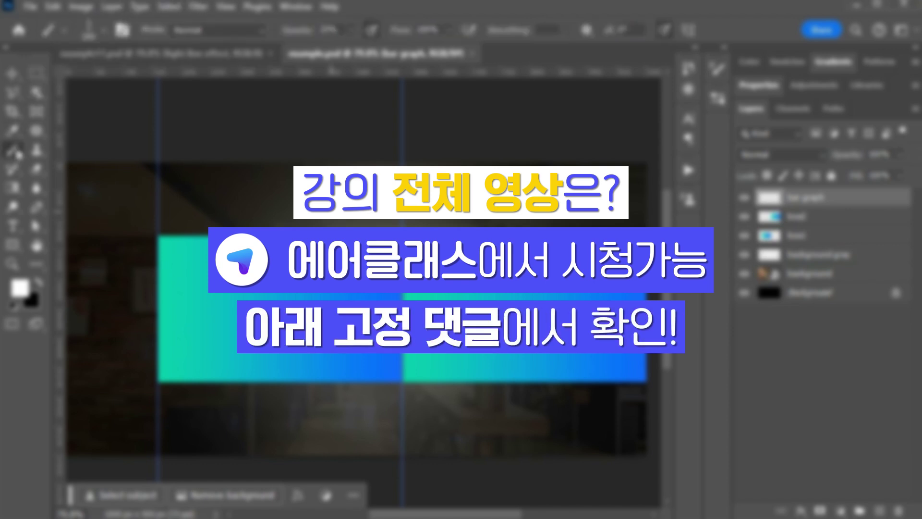
{"action": "left_click", "coordinate": [105, 30]}
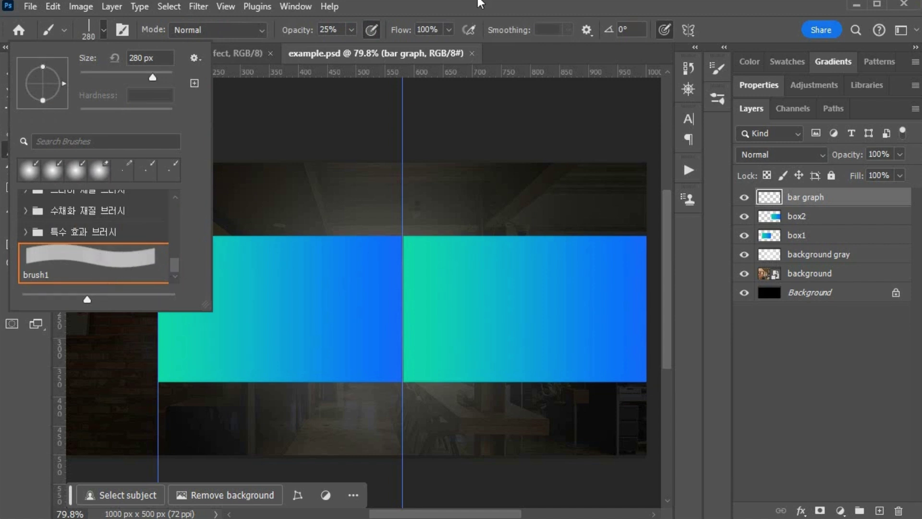
{"action": "left_click", "coordinate": [480, 3]}
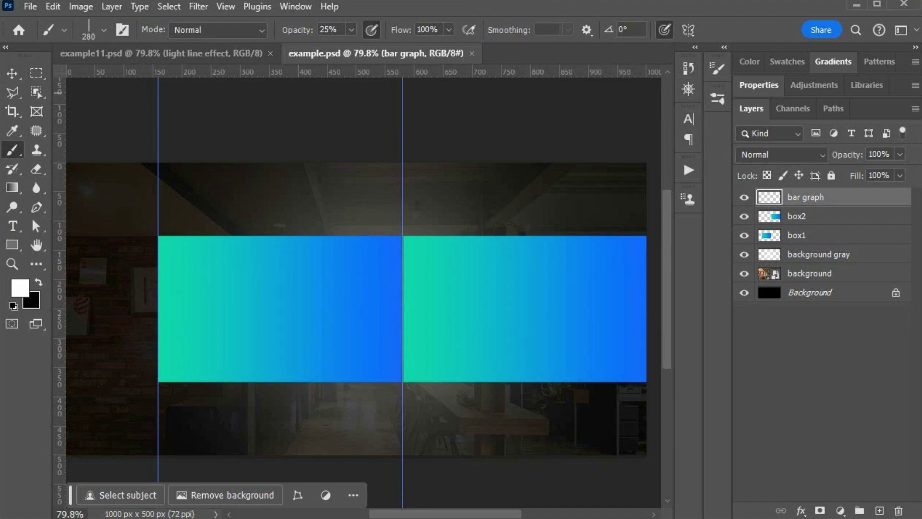
- Open the detailed brush settings and set the brush tip's spacing to 10%
{"action": "left_click", "coordinate": [725, 51]}
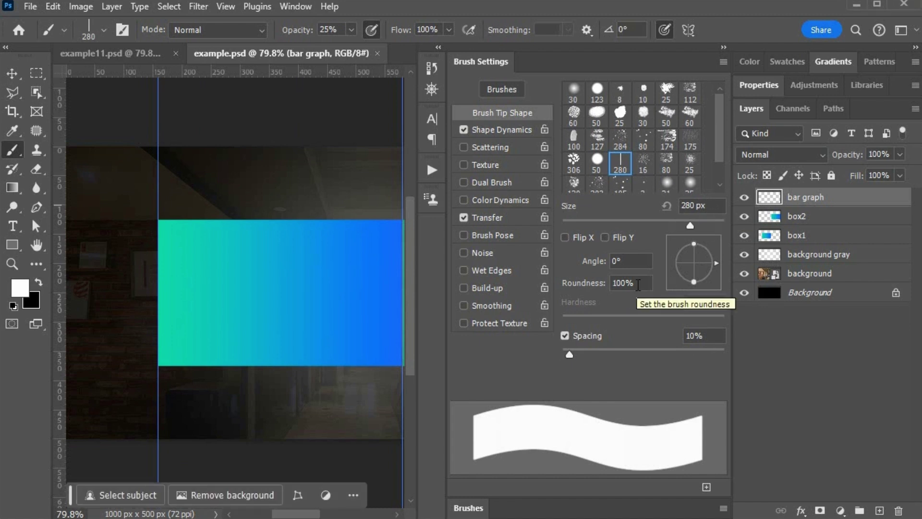
{"action": "left_click", "coordinate": [701, 335]}
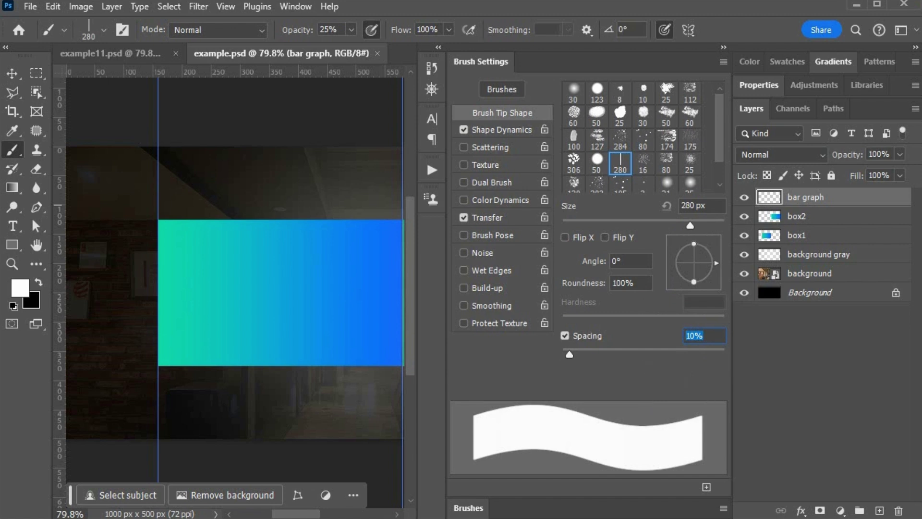
{"action": "key", "text": "Return"}
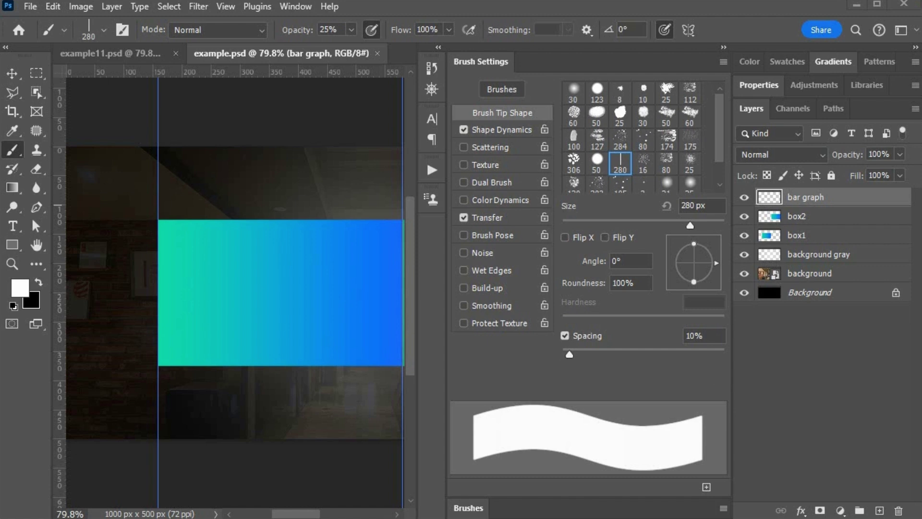
- Turn off Transfer for the brush and enable Scattering with a scatter amount of 54%
{"action": "left_click", "coordinate": [486, 148]}
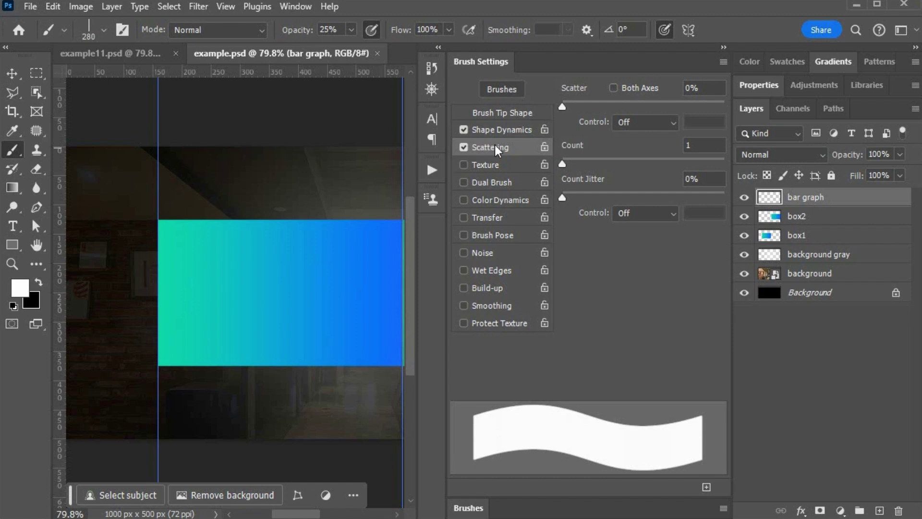
{"action": "left_click", "coordinate": [704, 87]}
{"action": "type", "text": "54"}
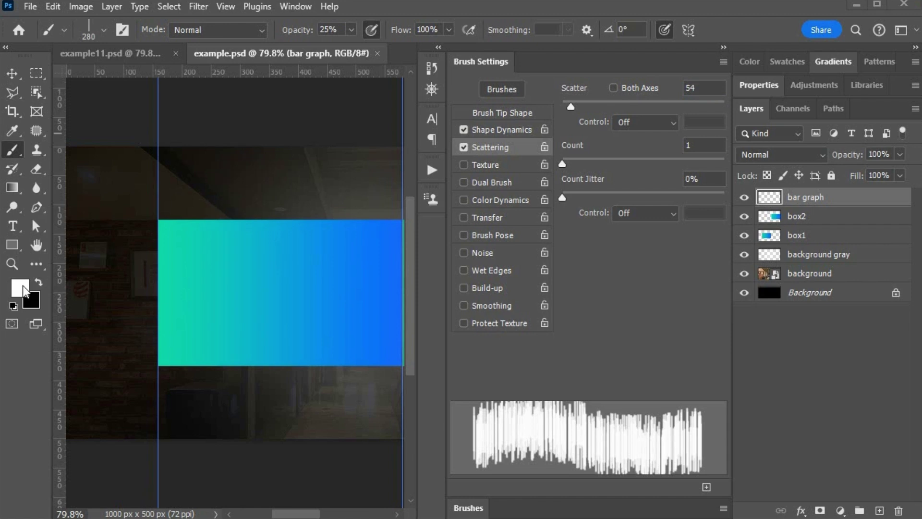
- Set the foreground color to 00daa8 and collapse the brush settings
{"action": "left_click", "coordinate": [17, 293]}
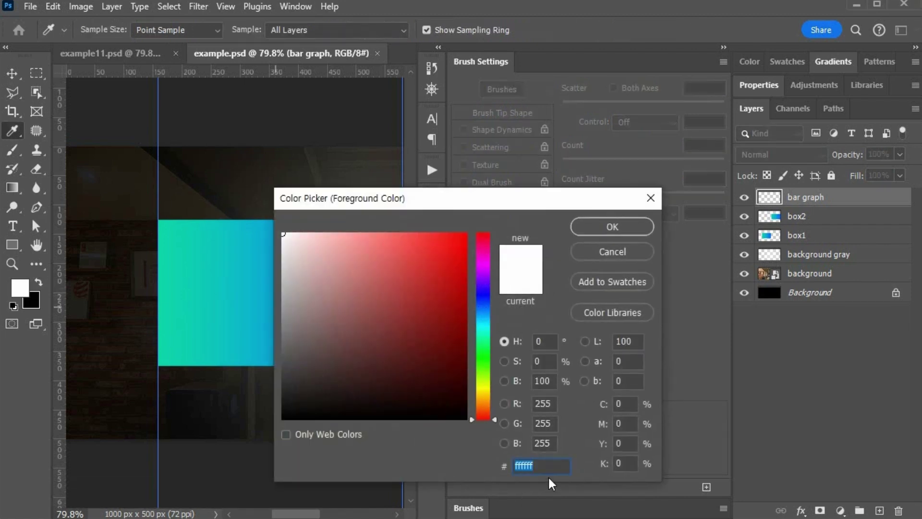
{"action": "type", "text": "00daa8"}
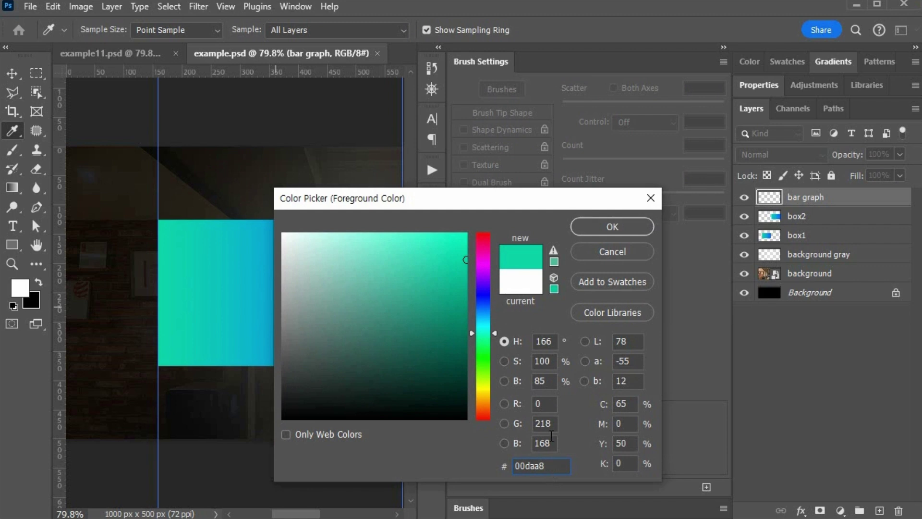
{"action": "key", "text": "Return"}
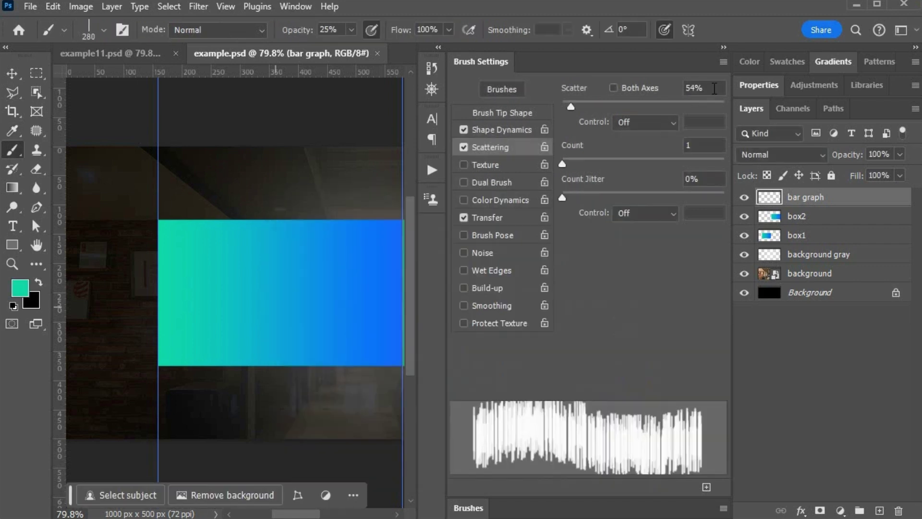
{"action": "left_click", "coordinate": [725, 48]}
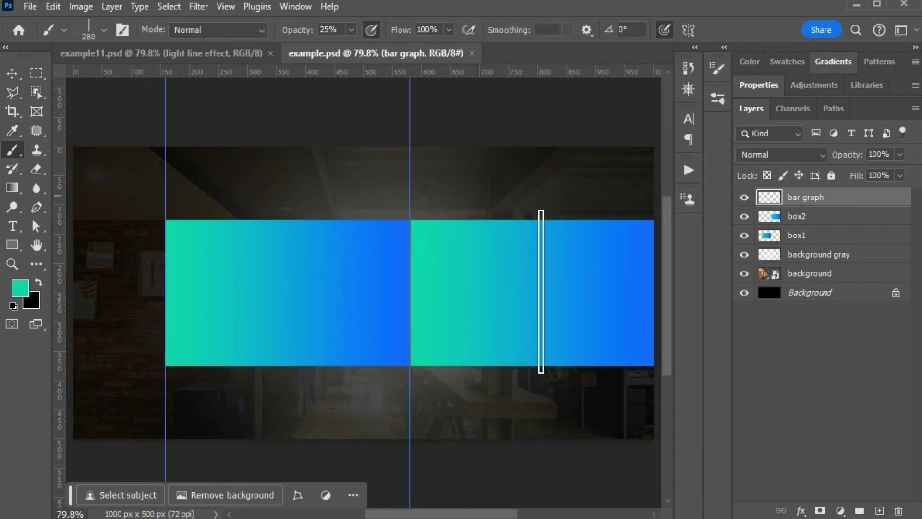
- Try a horizontal brush stroke at 25% opacity from box1's left edge to the canvas's left edge, and undo it
{"action": "scroll", "coordinate": [405, 291], "scroll_direction": "left", "scroll_amount": 5}
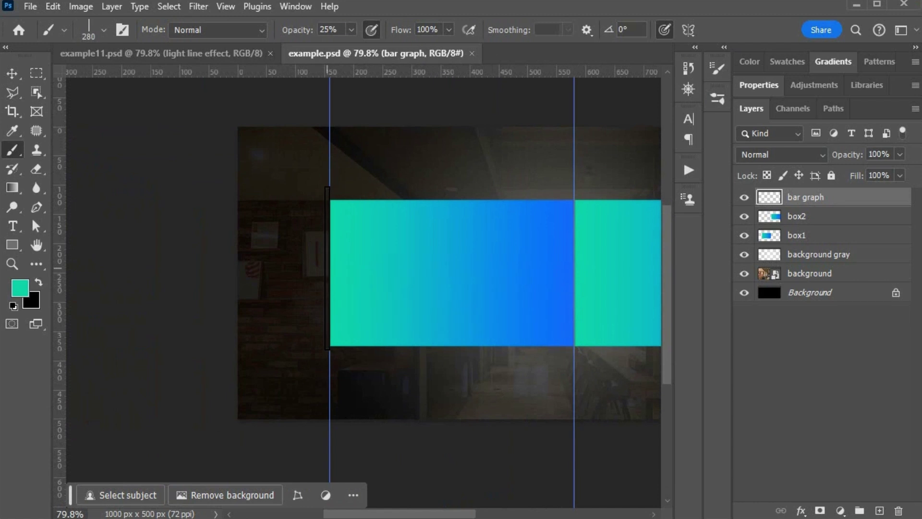
{"action": "left_click_drag", "start_coordinate": [323, 269], "coordinate": [232, 274]}
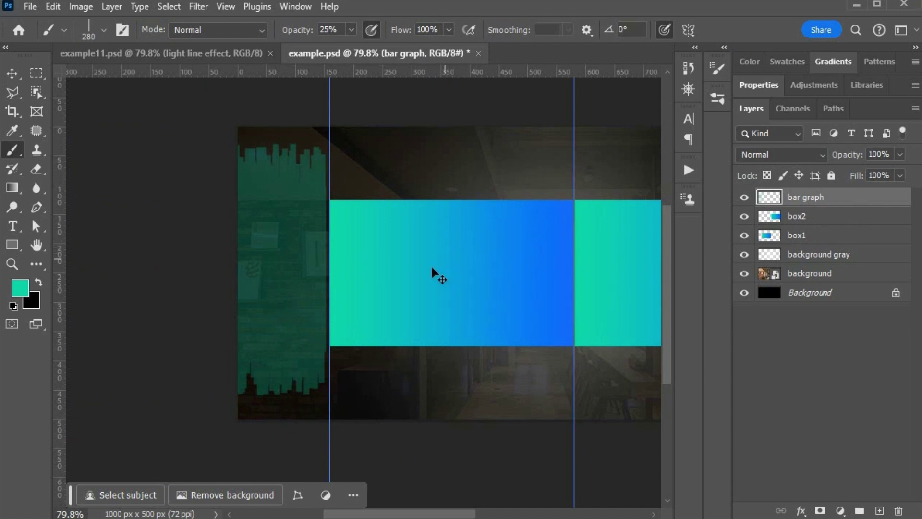
{"action": "key", "text": "ctrl+z"}
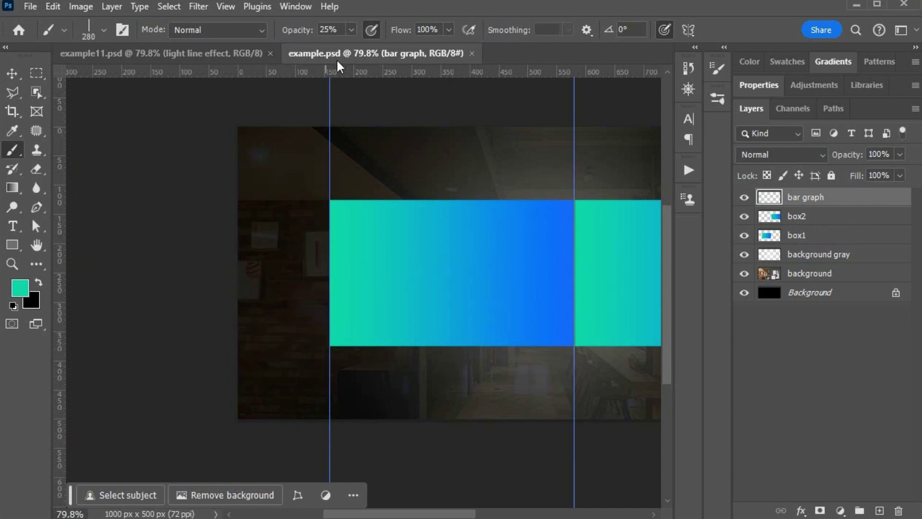
- Raise the brush's opacity to 100%
{"action": "left_click", "coordinate": [352, 30]}
{"action": "left_click_drag", "start_coordinate": [355, 46], "coordinate": [449, 48]}
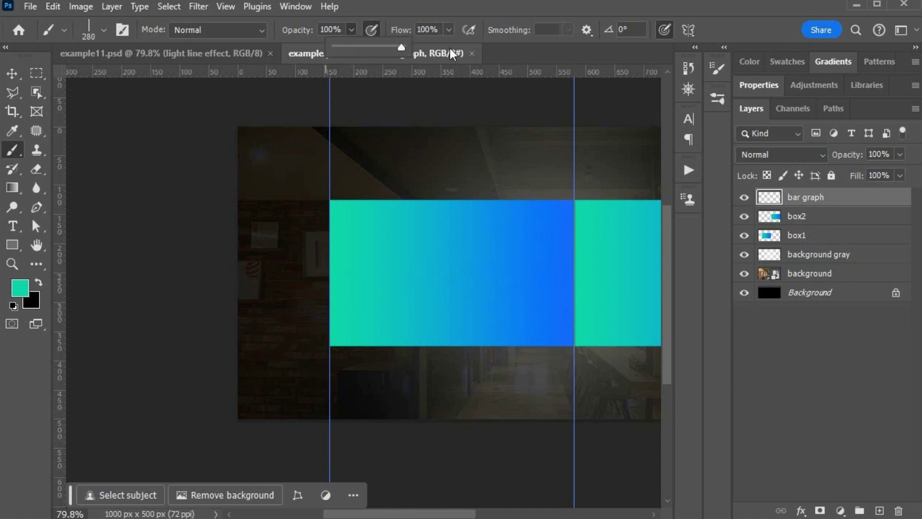
{"action": "left_click", "coordinate": [104, 29]}
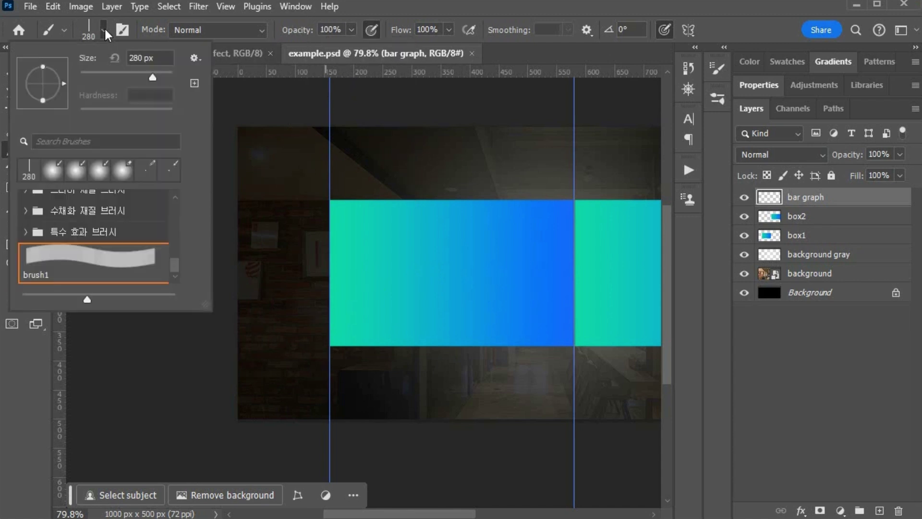
- Set the brush tip's spacing to 110% and collapse the brush settings
{"action": "left_click", "coordinate": [724, 56]}
{"action": "left_click", "coordinate": [719, 66]}
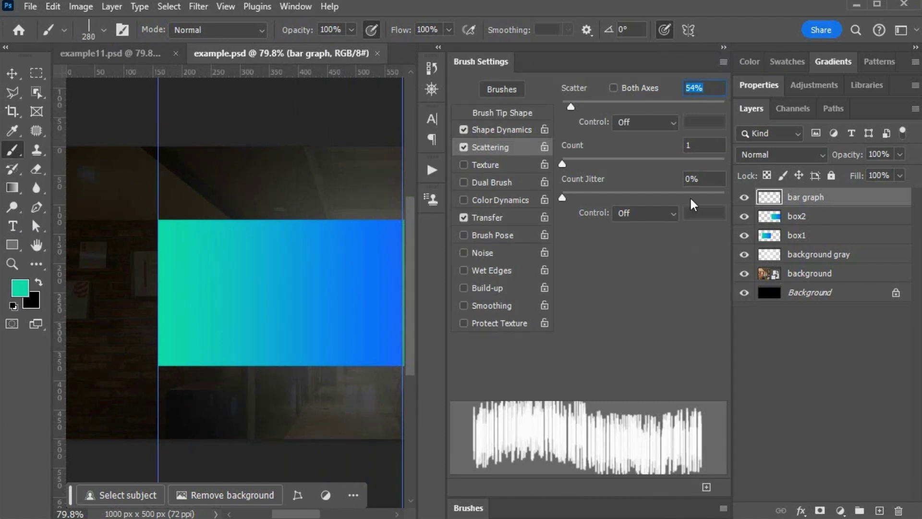
{"action": "left_click", "coordinate": [505, 129]}
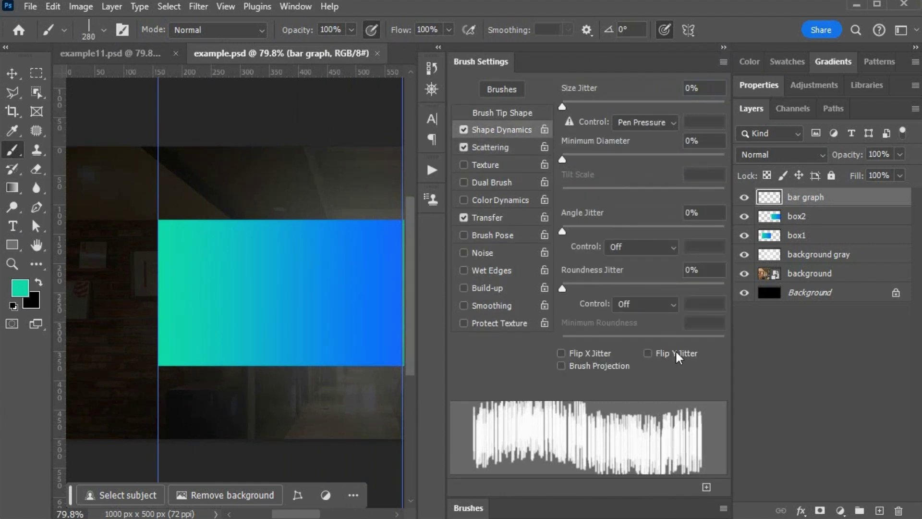
{"action": "left_click", "coordinate": [496, 111]}
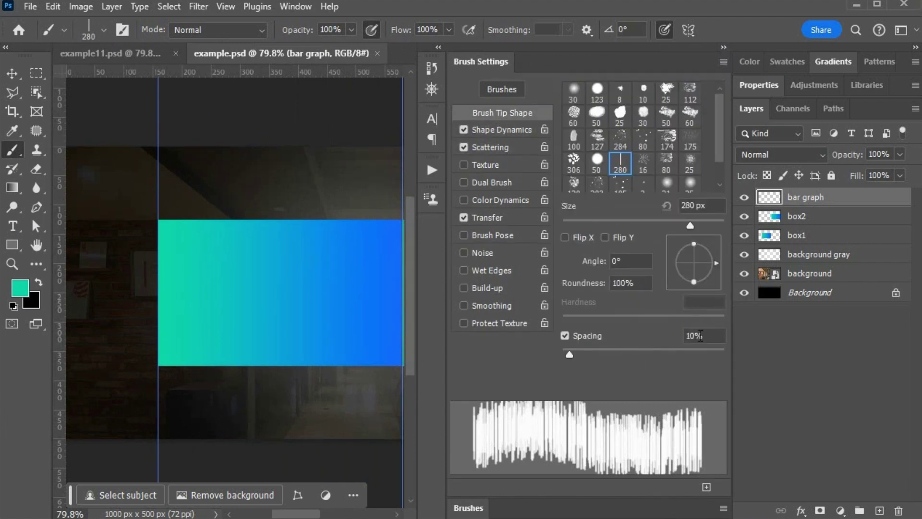
{"action": "left_click_drag", "start_coordinate": [712, 337], "coordinate": [670, 333]}
{"action": "type", "text": "110"}
{"action": "left_click_drag", "start_coordinate": [709, 337], "coordinate": [652, 333]}
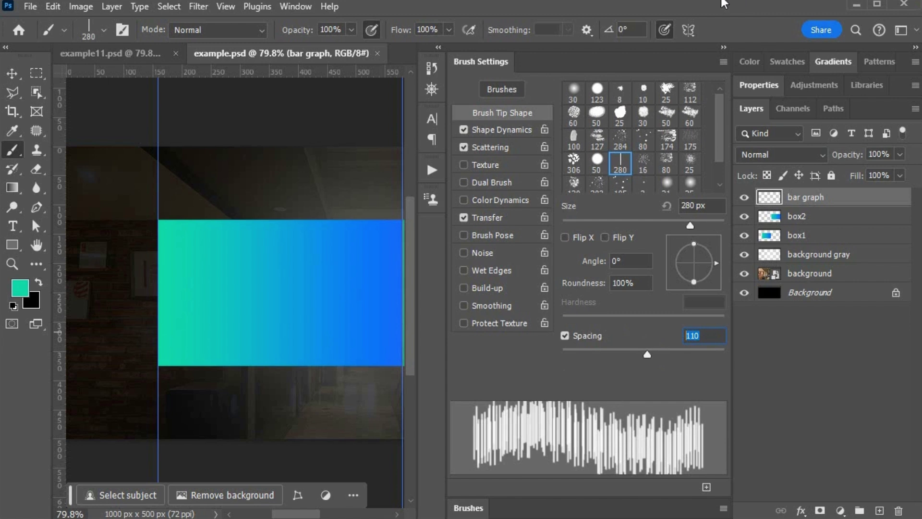
{"action": "left_click", "coordinate": [724, 47]}
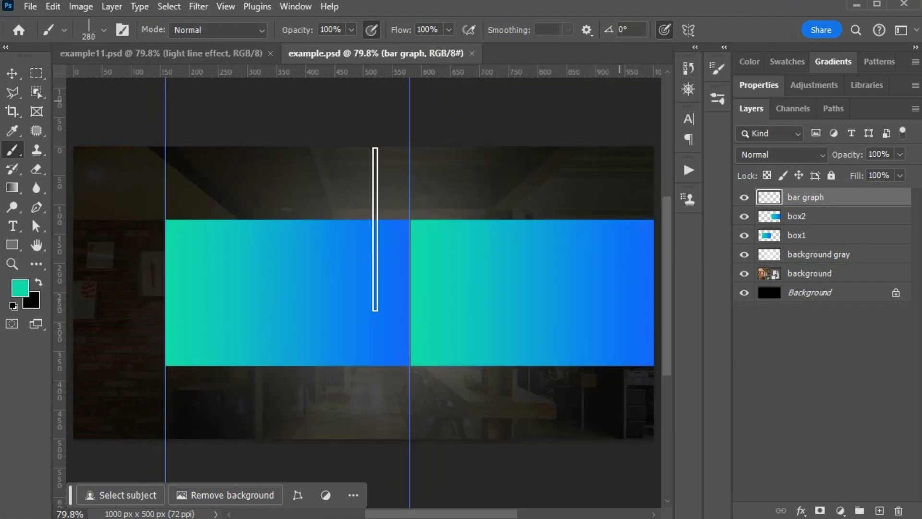
- Try painting a row of separate teal bars between box1 and the canvas's left edge, undoing each attempt
{"action": "left_click_drag", "start_coordinate": [164, 298], "coordinate": [75, 298]}
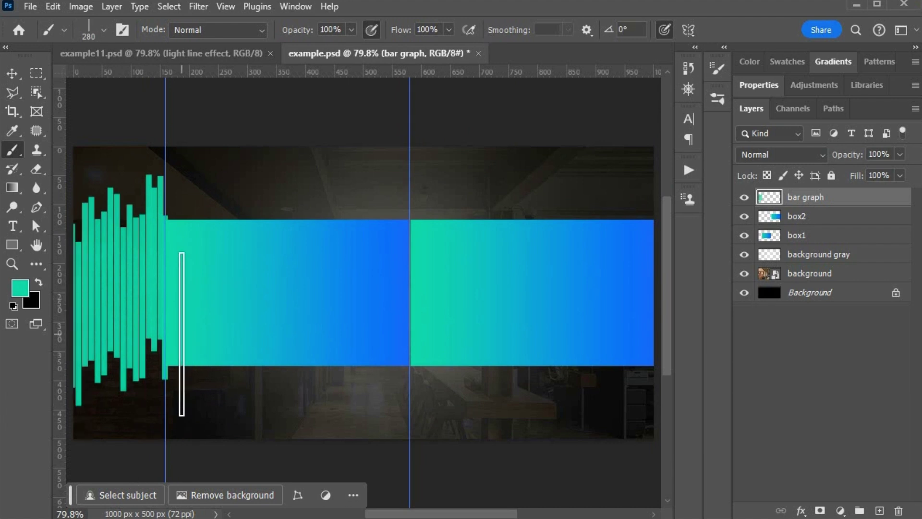
{"action": "key", "text": "ctrl+z"}
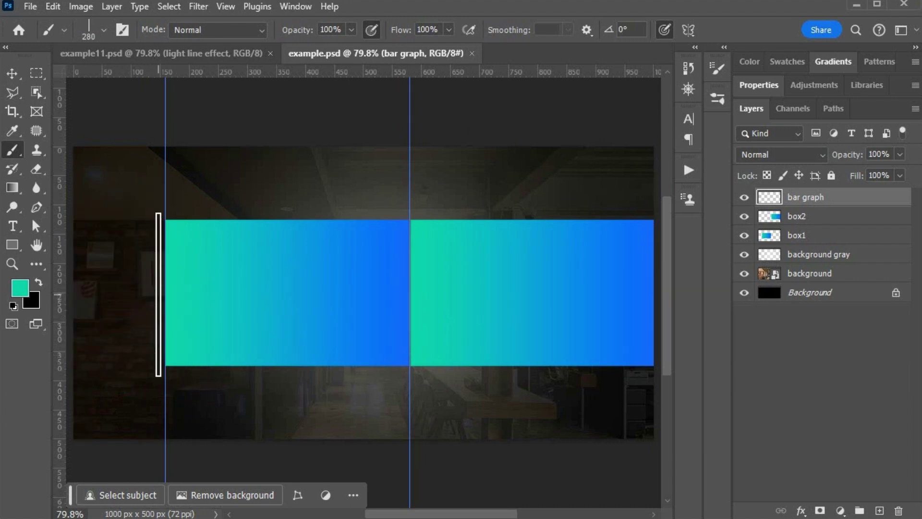
{"action": "key", "text": "ctrl+shift+z"}
{"action": "scroll", "coordinate": [105, 290], "scroll_direction": "left", "scroll_amount": 5}
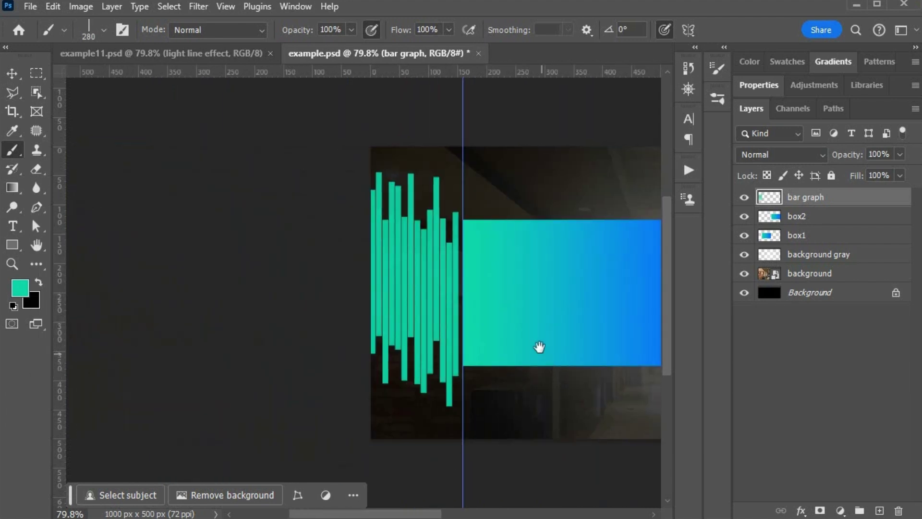
{"action": "left_click_drag", "start_coordinate": [540, 347], "coordinate": [404, 336]}
{"action": "left_click", "coordinate": [12, 73]}
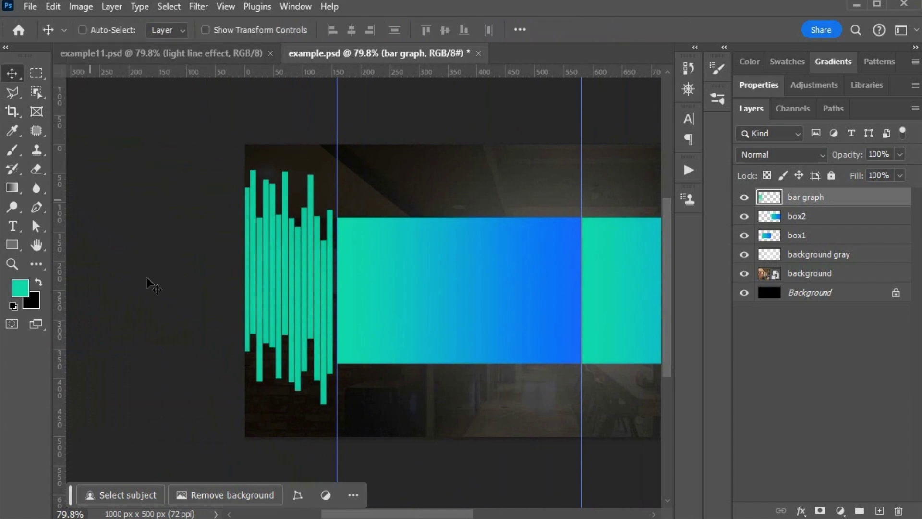
{"action": "key", "text": "ctrl+z"}
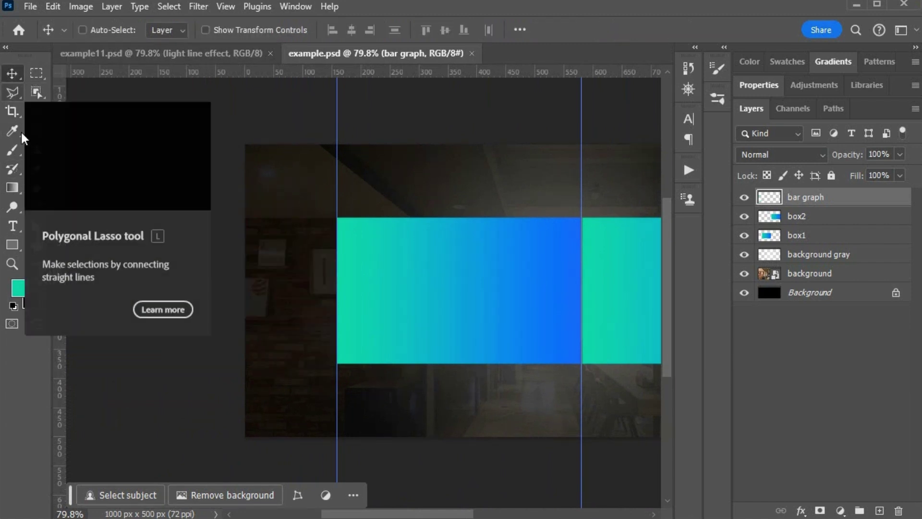
- Try another row of teal bars beside box1, nudge it left until it clears the box, and undo it
{"action": "left_click", "coordinate": [10, 153]}
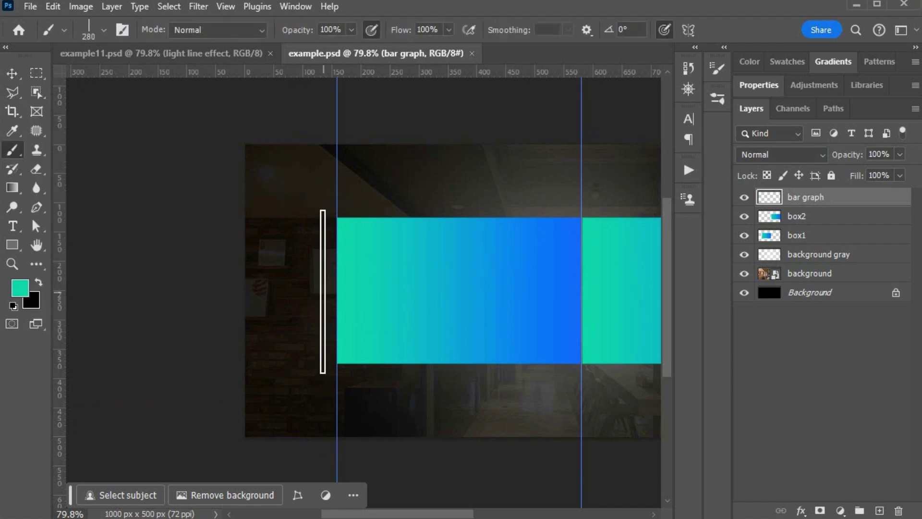
{"action": "left_click_drag", "start_coordinate": [334, 291], "coordinate": [225, 290]}
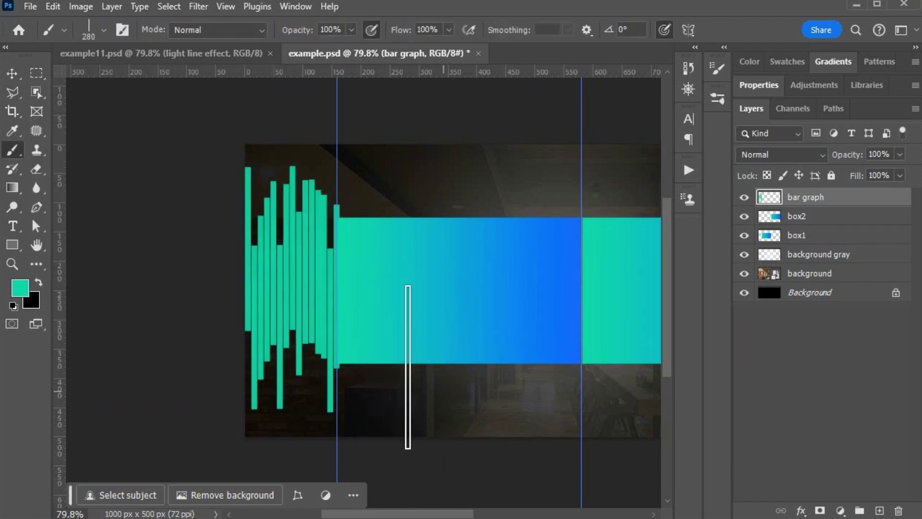
{"action": "left_click", "coordinate": [10, 74]}
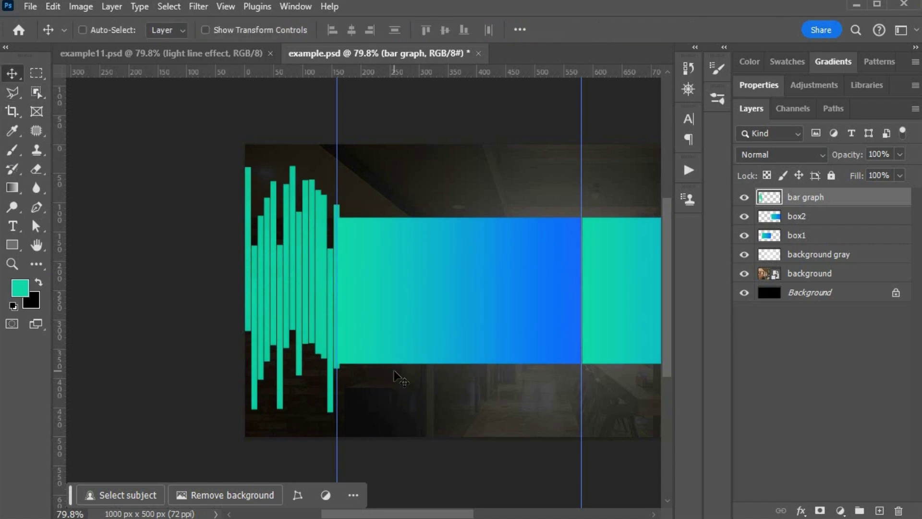
{"action": "key", "text": "Left"}
{"action": "key", "text": "Left"}
{"action": "key", "text": "Left"}
{"action": "key", "text": "Left"}
{"action": "key", "text": "Left"}
{"action": "key", "text": "Left"}
{"action": "key", "text": "Left"}
{"action": "key", "text": "Left"}
{"action": "key", "text": "Left"}
{"action": "key", "text": "Left"}
{"action": "key", "text": "Left"}
{"action": "key", "text": "Left"}
{"action": "key", "text": "Left"}
{"action": "key", "text": "Left"}
{"action": "key", "text": "Left"}
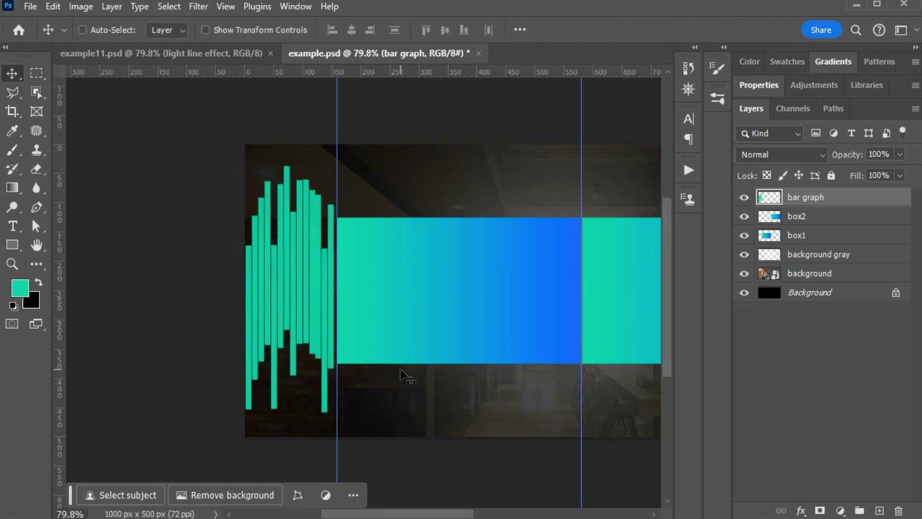
{"action": "double_click", "coordinate": [9, 264]}
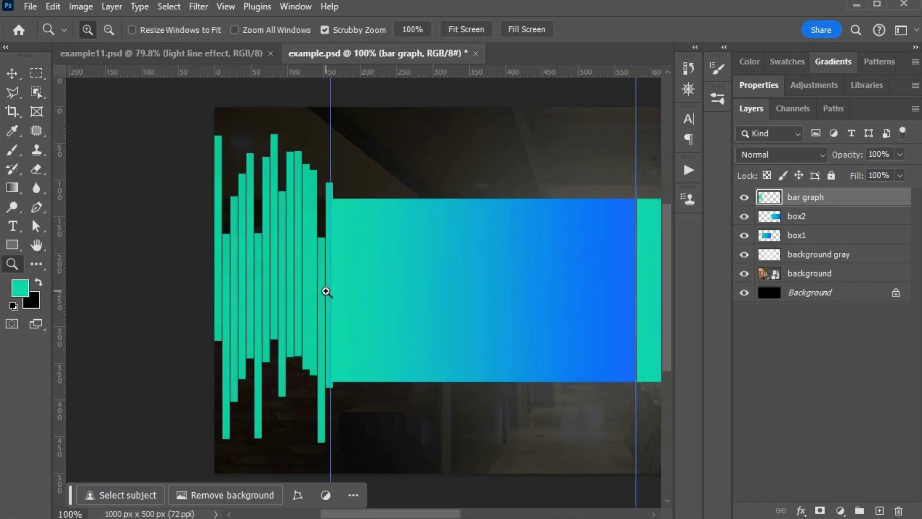
{"action": "key", "text": "ctrl+z"}
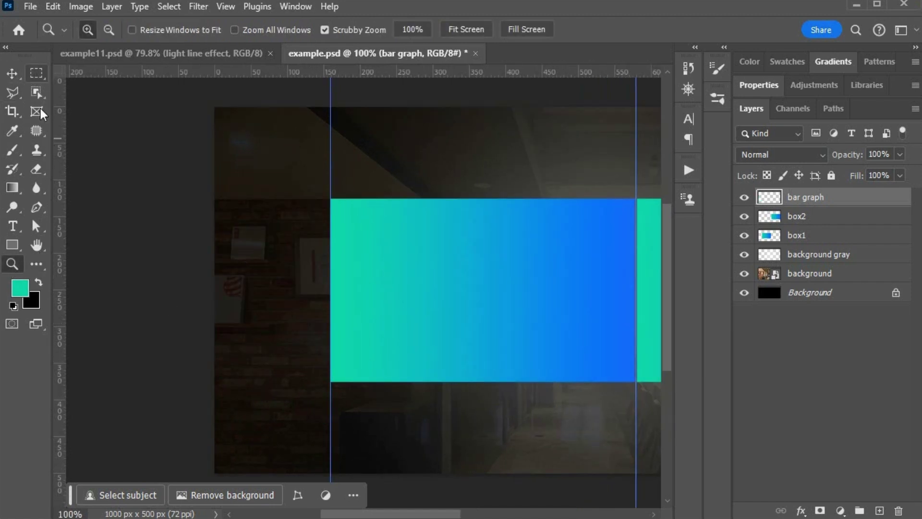
- Return to the Brush tool, set its tip spacing to 120%, and collapse the brush settings
{"action": "left_click", "coordinate": [12, 150]}
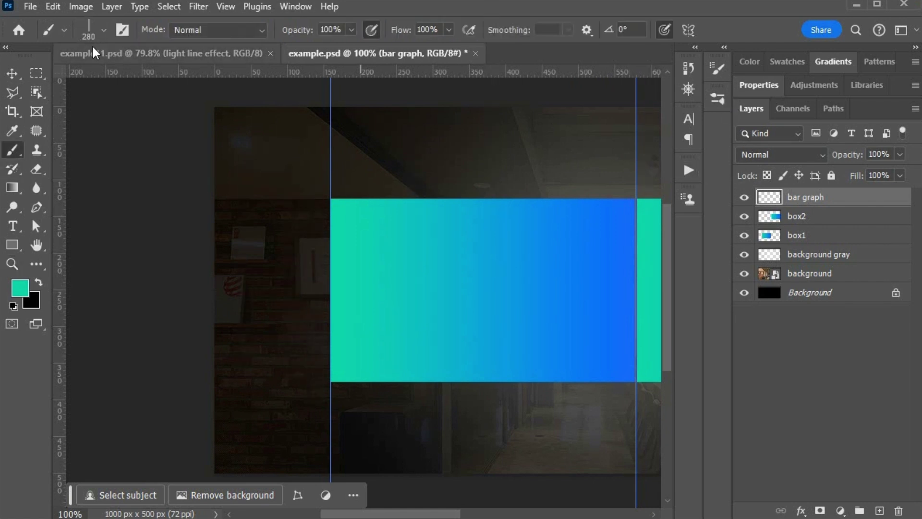
{"action": "left_click", "coordinate": [718, 67]}
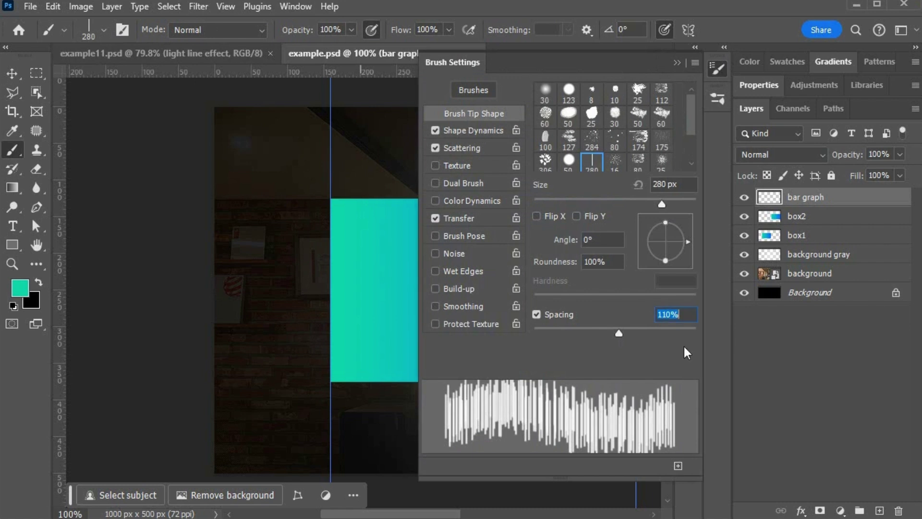
{"action": "type", "text": "12"}
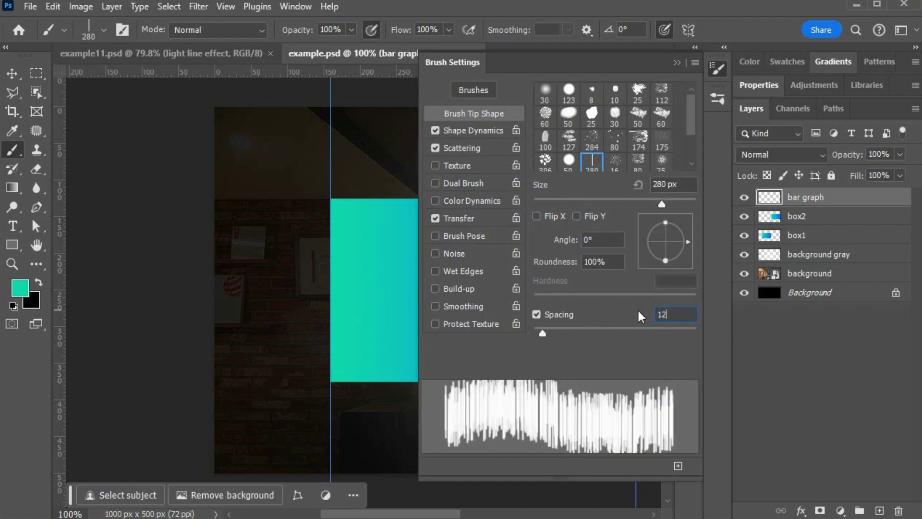
{"action": "type", "text": "0"}
{"action": "key", "text": "Return"}
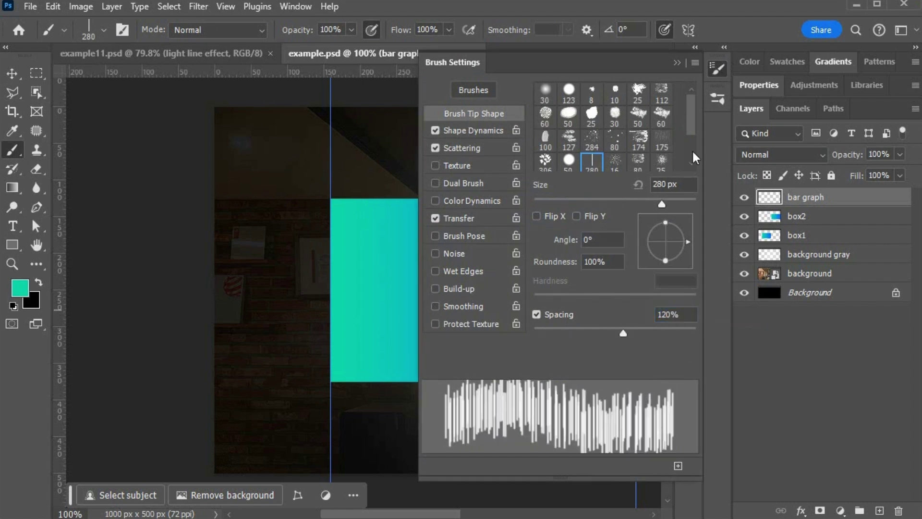
{"action": "left_click", "coordinate": [695, 47]}
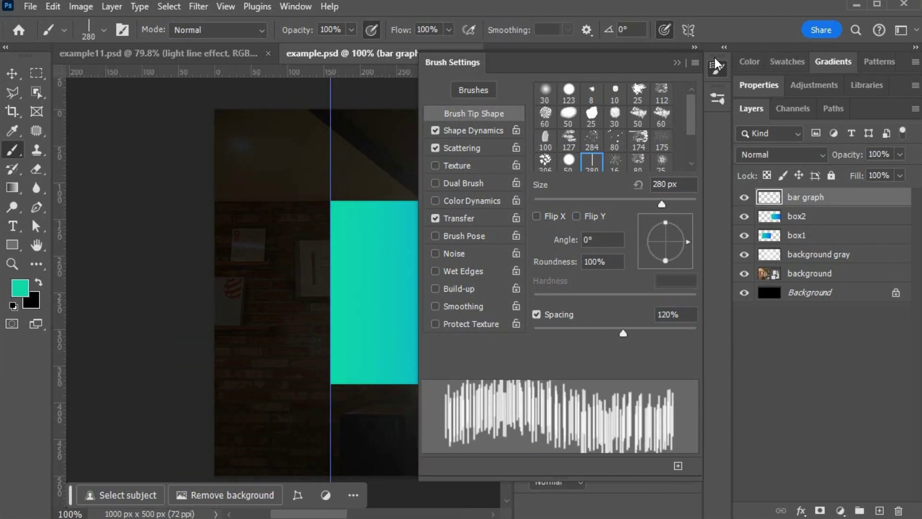
{"action": "left_click", "coordinate": [723, 47]}
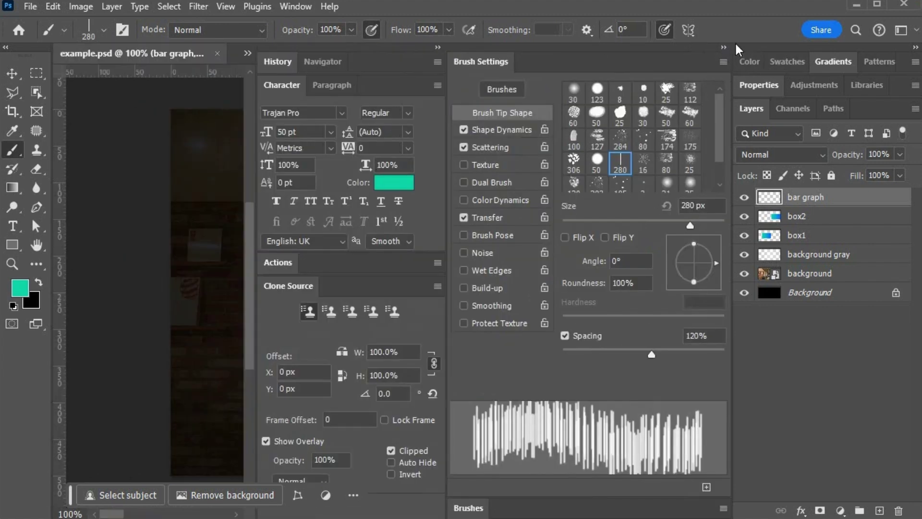
{"action": "left_click", "coordinate": [724, 46]}
{"action": "left_click", "coordinate": [695, 47]}
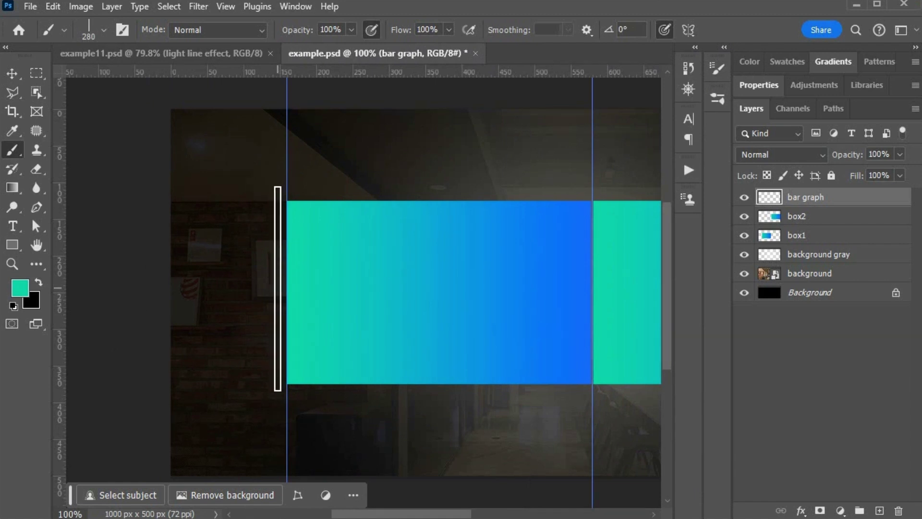
- Paint teal bars on the bar graph layer in one horizontal stroke from box1's left edge to the canvas's left edge, redoing the first attempt
{"action": "left_click_drag", "start_coordinate": [281, 289], "coordinate": [166, 291]}
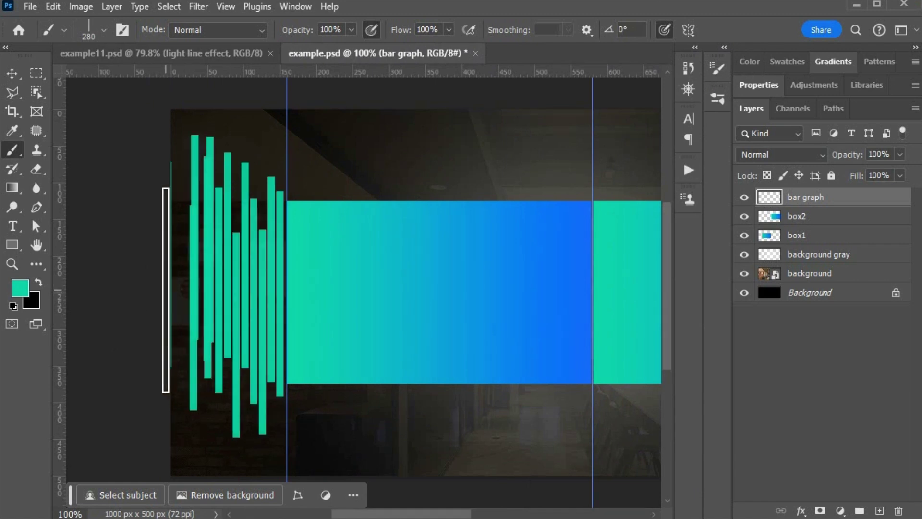
{"action": "key", "text": "ctrl+z"}
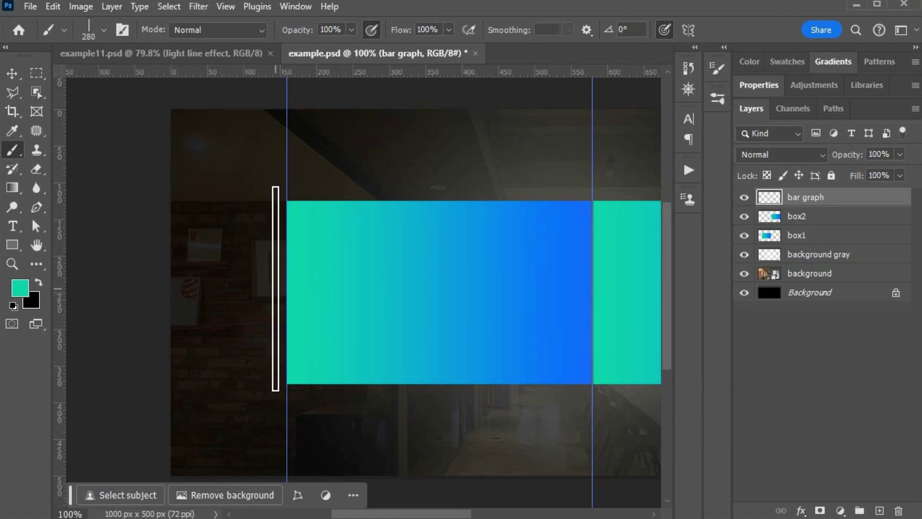
{"action": "left_click_drag", "start_coordinate": [281, 291], "coordinate": [163, 306]}
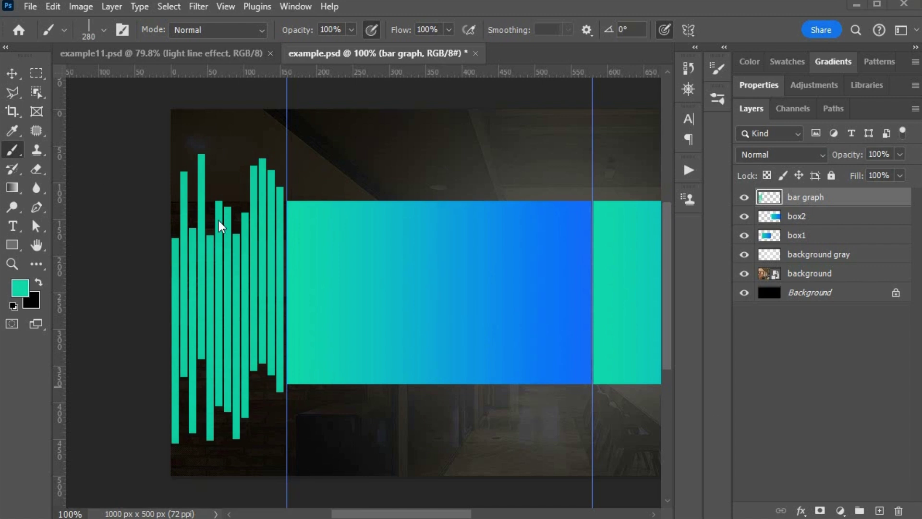
- Undo and redo the painted teal bars to keep them, and return to the Move tool
{"action": "key", "text": "Right"}
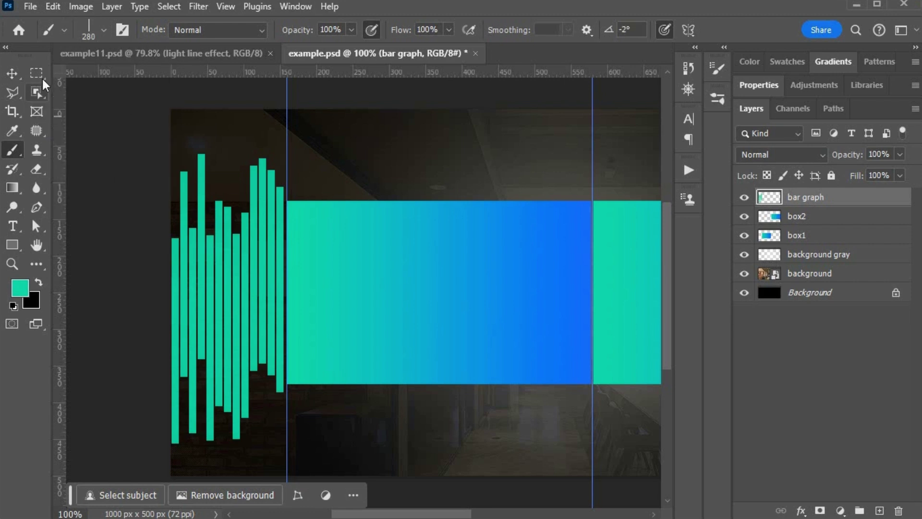
{"action": "key", "text": "ctrl+z"}
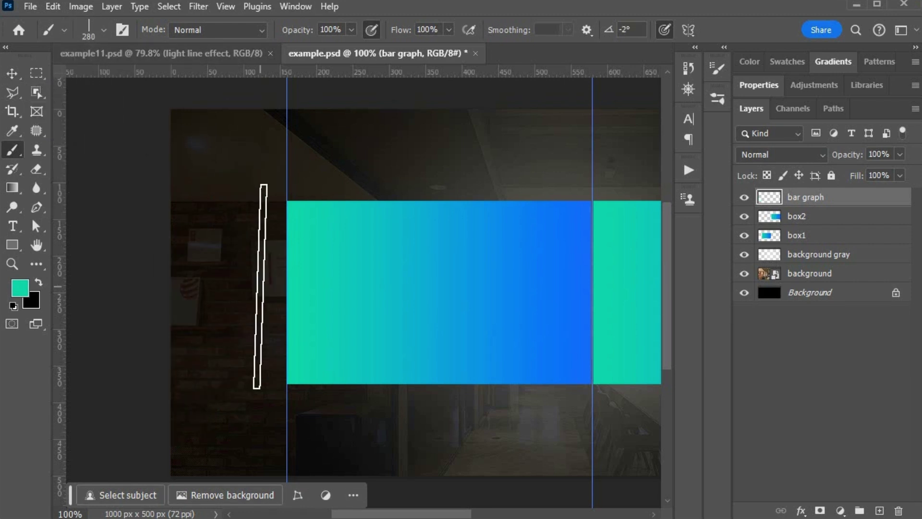
{"action": "key", "text": "ctrl+shift+z"}
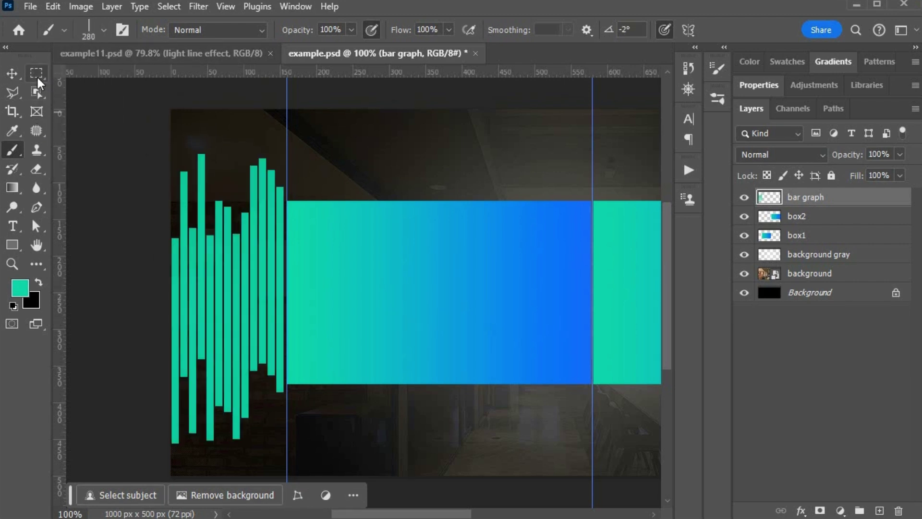
{"action": "left_click", "coordinate": [38, 76]}
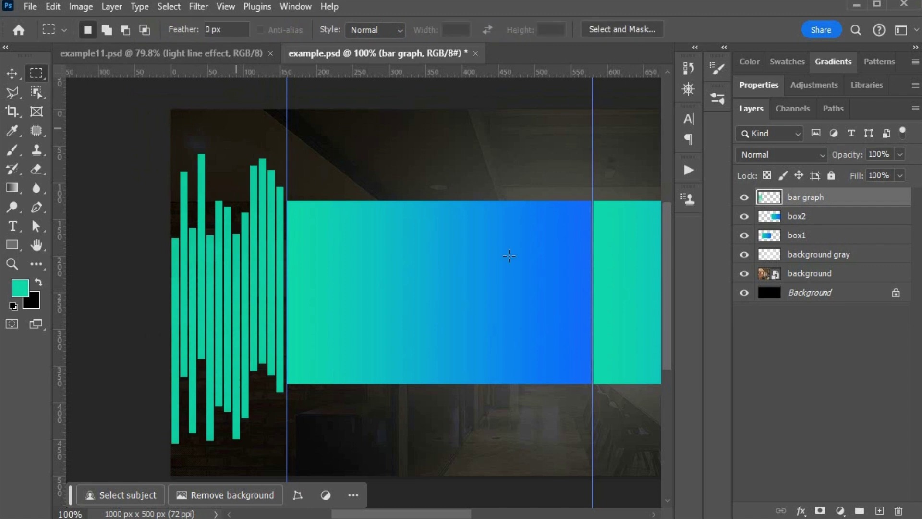
{"action": "left_click", "coordinate": [8, 74]}
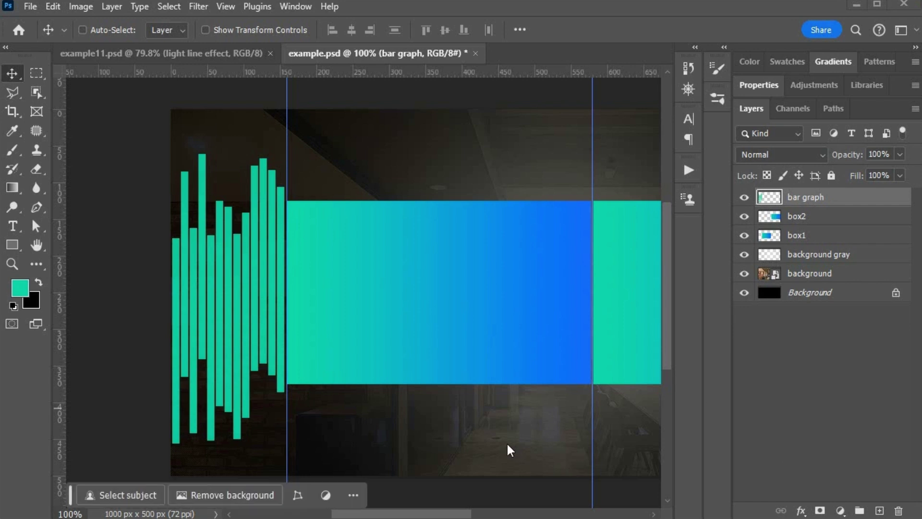
- Open banner.jpg from the start folder as a separate document
{"action": "left_click_drag", "start_coordinate": [541, 373], "coordinate": [272, 360]}
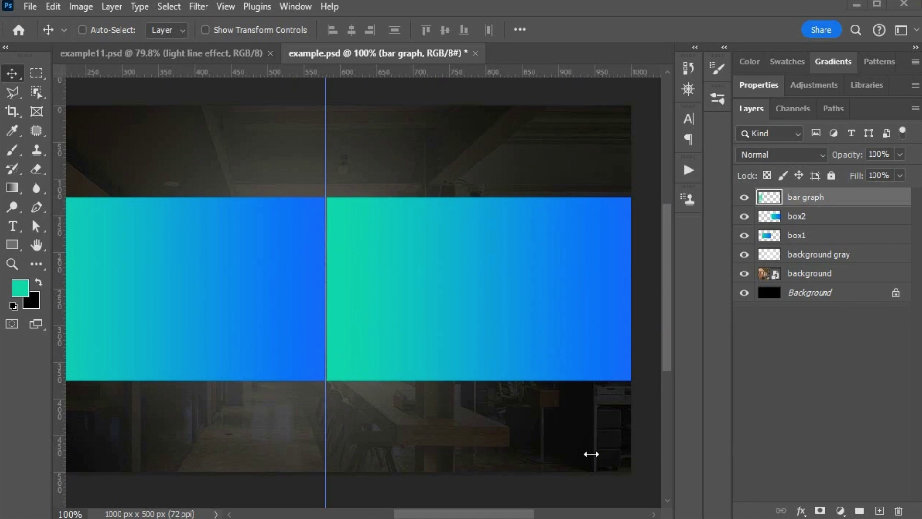
{"action": "key", "text": "alt+Tab"}
{"action": "mouse_move", "coordinate": [816, 187]}
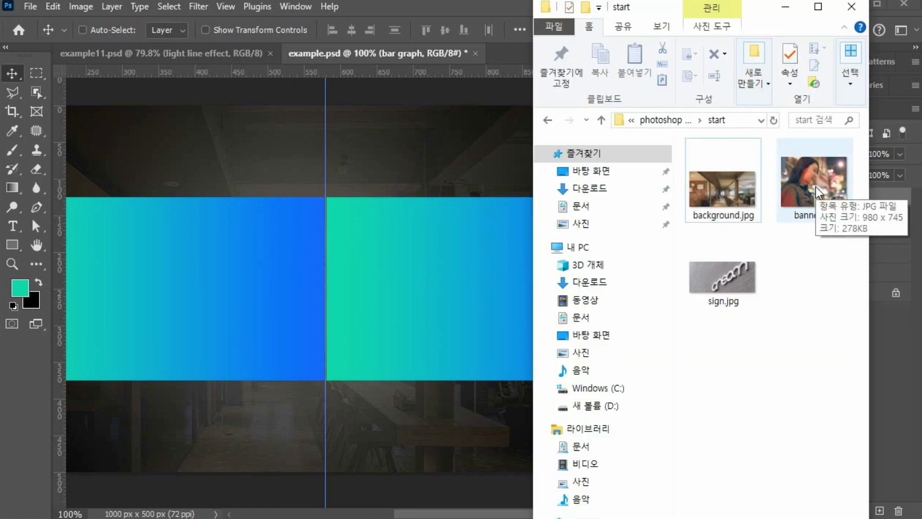
{"action": "left_click", "coordinate": [816, 187]}
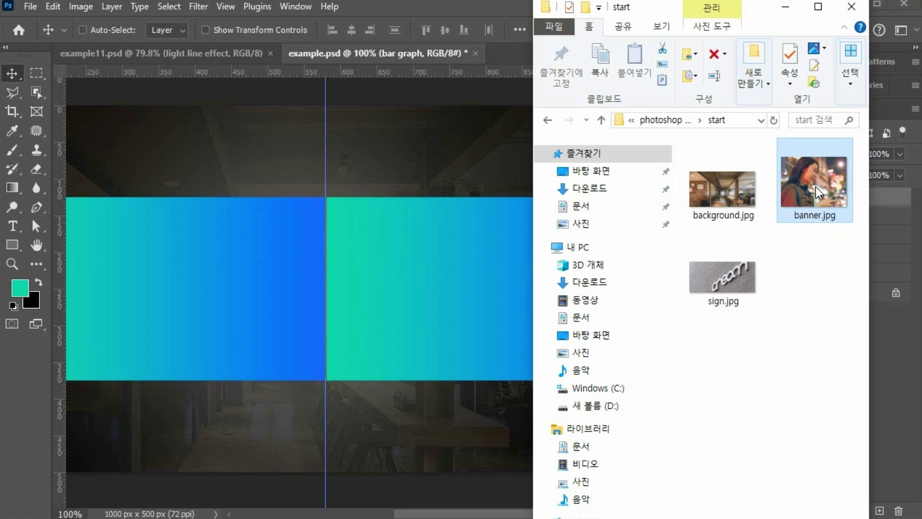
{"action": "left_click_drag", "start_coordinate": [816, 187], "coordinate": [360, 279]}
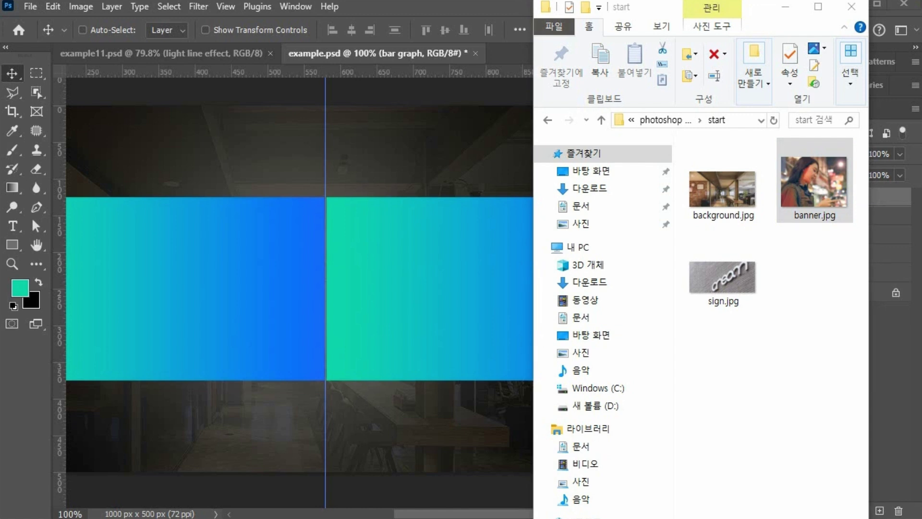
{"action": "left_click", "coordinate": [822, 186]}
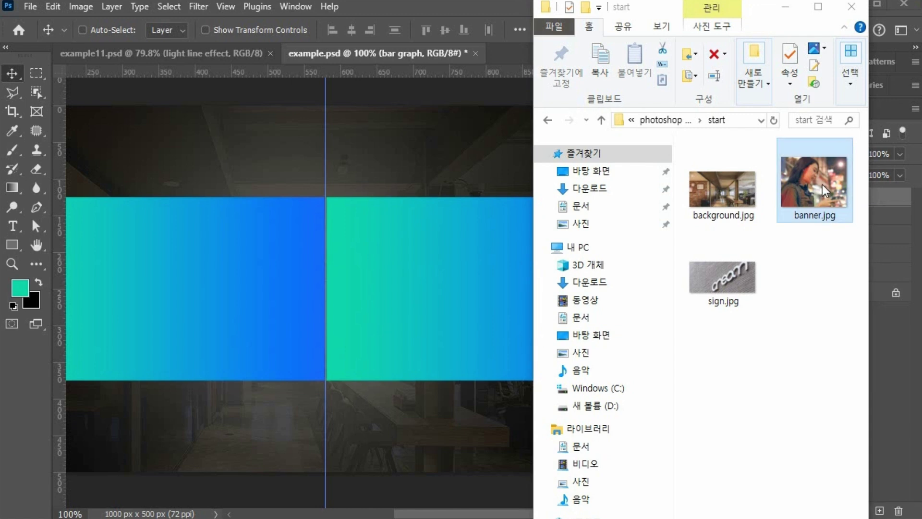
{"action": "left_click_drag", "start_coordinate": [822, 185], "coordinate": [498, 52]}
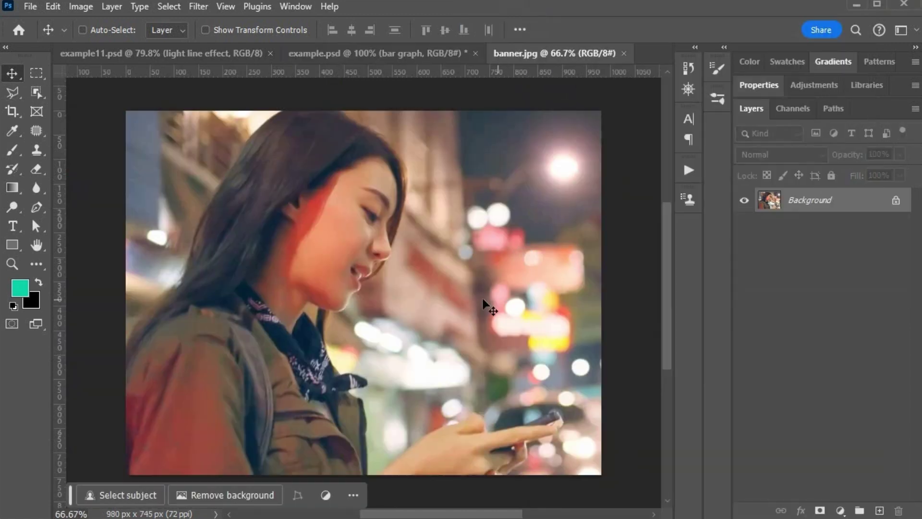
- Copy the whole banner.jpg image, close its document, and paste it above the bar graph layer in example.psd
{"action": "key", "text": "ctrl+a"}
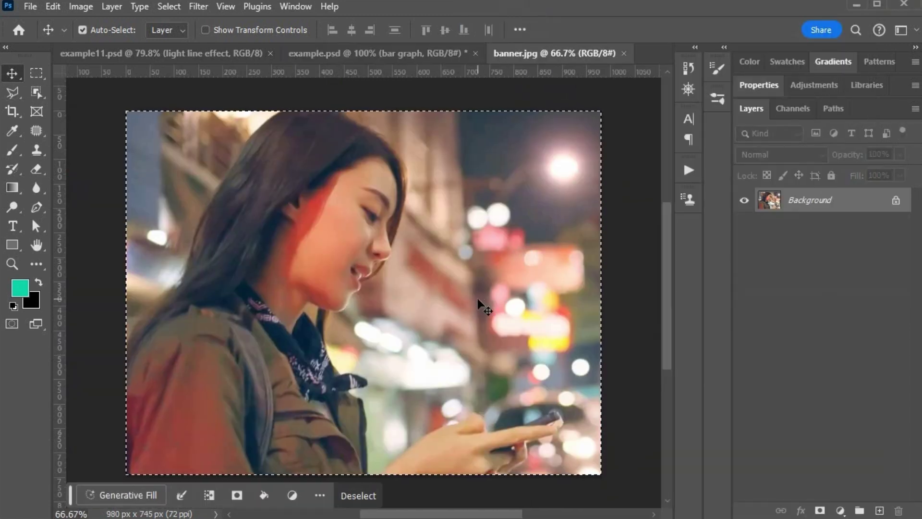
{"action": "left_click", "coordinate": [624, 53]}
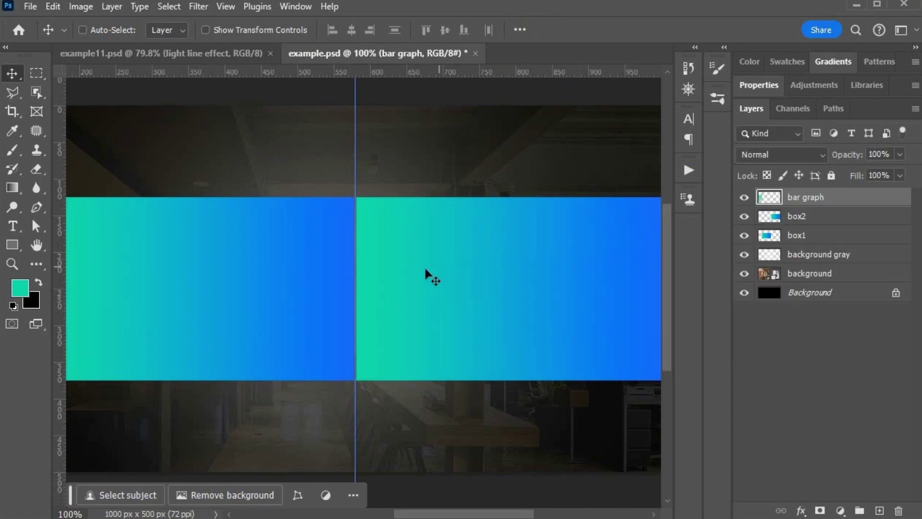
{"action": "scroll", "coordinate": [433, 279], "scroll_direction": "left", "scroll_amount": 10}
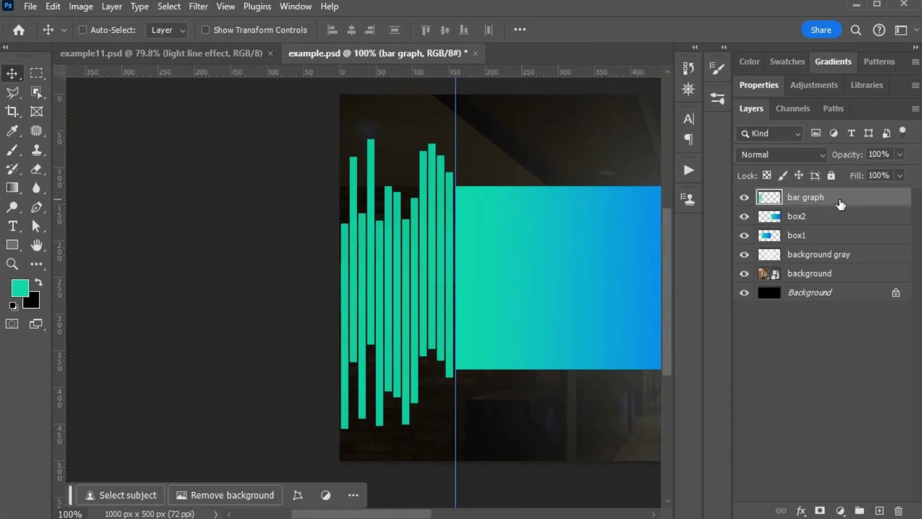
{"action": "key", "text": "ctrl+v"}
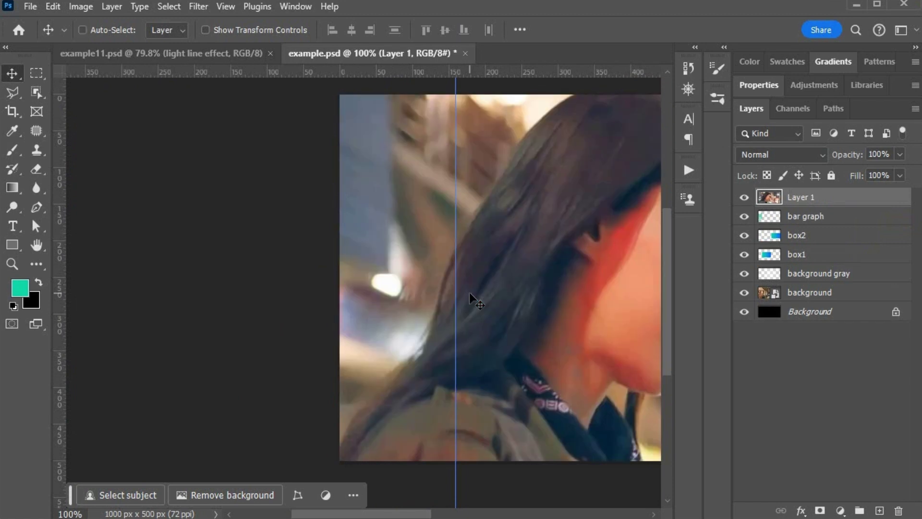
- Rename the pasted photo layer as banner
{"action": "double_click", "coordinate": [803, 198]}
{"action": "type", "text": "banner"}
{"action": "key", "text": "Return"}
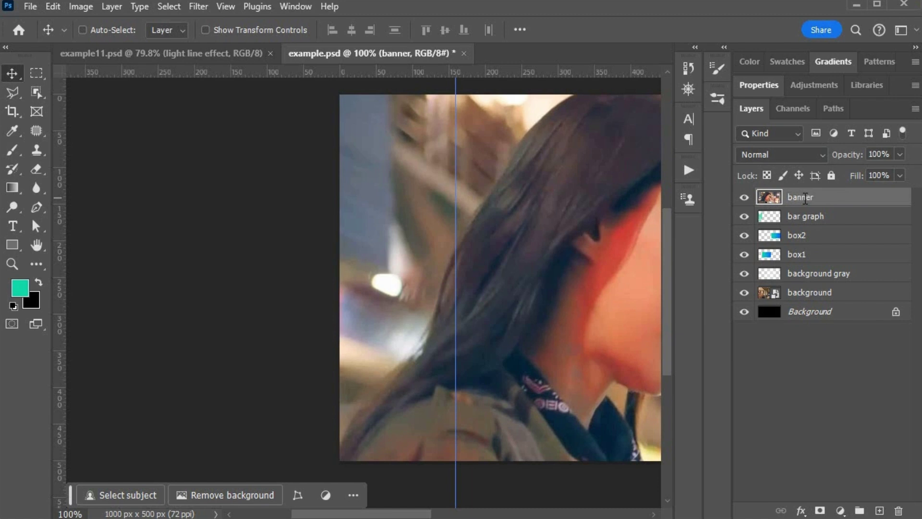
- Clip the banner layer to the bar graph layer and move the photo so the woman's face falls within the bars
{"action": "left_click", "coordinate": [834, 201], "text": "alt"}
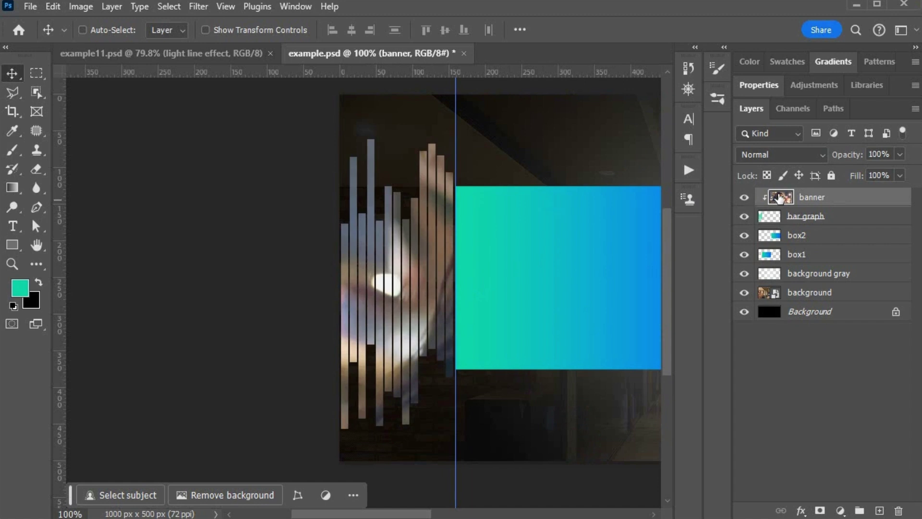
{"action": "left_click_drag", "start_coordinate": [421, 319], "coordinate": [263, 315]}
{"action": "mouse_move", "coordinate": [390, 302]}
{"action": "left_mouse_down"}
{"action": "mouse_move", "coordinate": [290, 338]}
{"action": "mouse_move", "coordinate": [381, 326]}
{"action": "mouse_move", "coordinate": [384, 290]}
{"action": "left_mouse_up"}
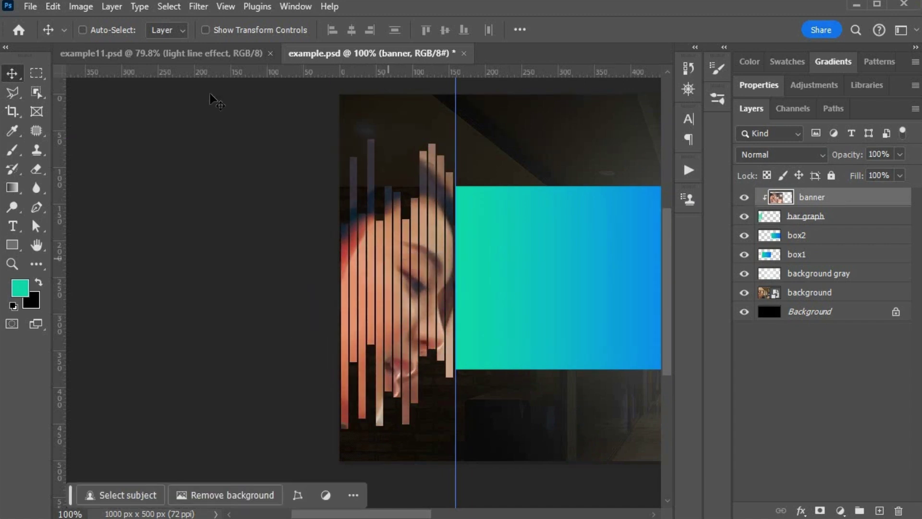
- Show the banner layer in example11.psd to examine the finished photo effect, and return to example.psd
{"action": "left_click", "coordinate": [171, 51]}
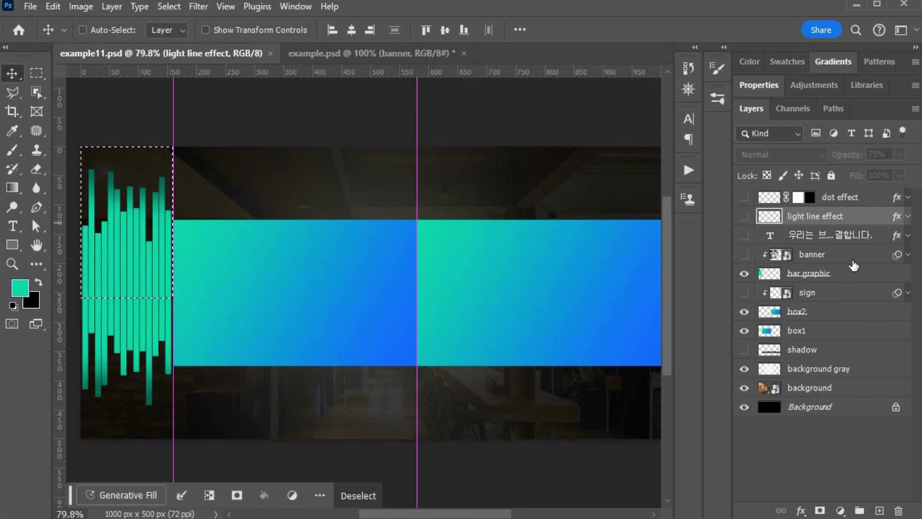
{"action": "left_click", "coordinate": [744, 255]}
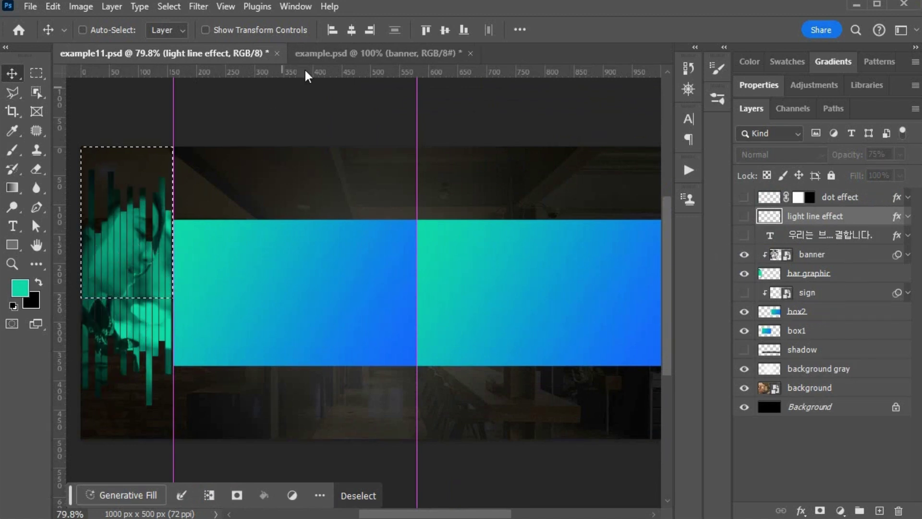
{"action": "left_click", "coordinate": [317, 53]}
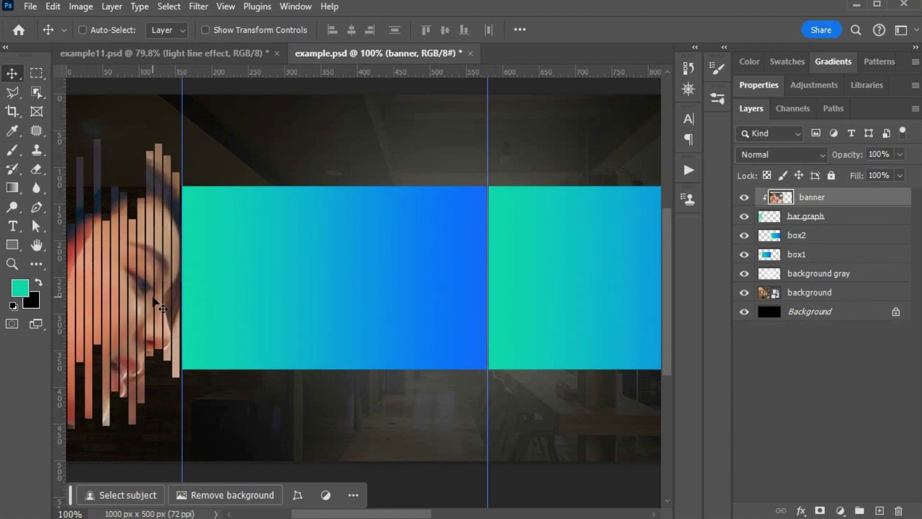
- Scale the banner photo down with Free Transform and reposition it so the woman's profile fits inside the bars
{"action": "scroll", "coordinate": [354, 284], "scroll_direction": "left", "scroll_amount": 3}
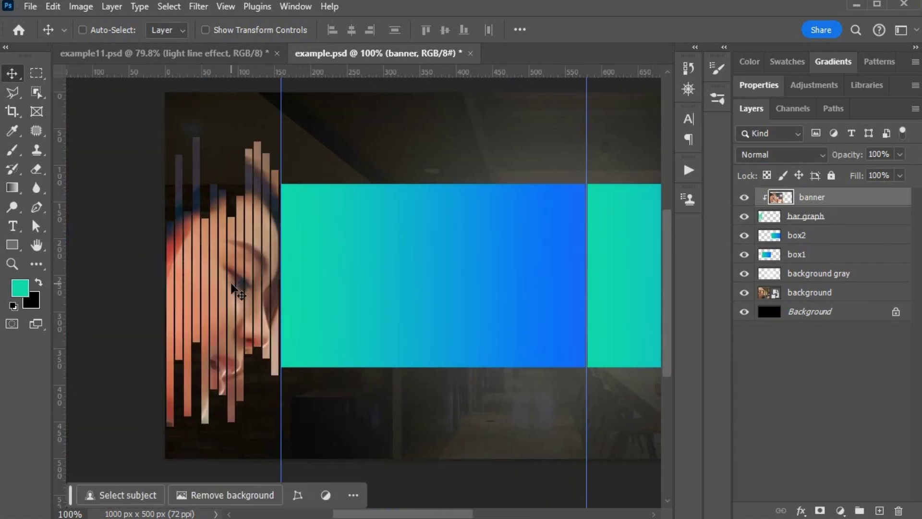
{"action": "key", "text": "ctrl+t"}
{"action": "left_click_drag", "start_coordinate": [585, 125], "coordinate": [346, 304]}
{"action": "left_click_drag", "start_coordinate": [246, 314], "coordinate": [321, 168]}
{"action": "key", "text": "Return"}
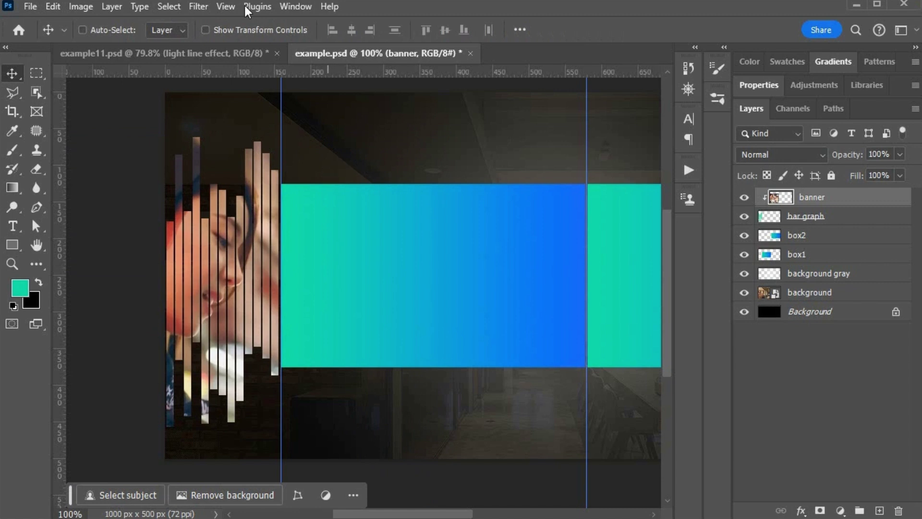
- Desaturate the banner layer to turn the photo black and white
{"action": "left_click", "coordinate": [82, 7]}
{"action": "mouse_move", "coordinate": [100, 49]}
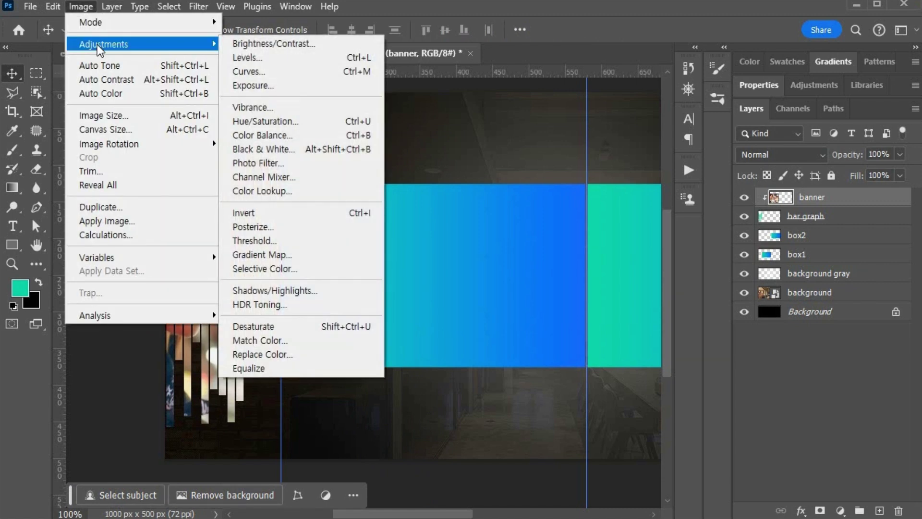
{"action": "left_click", "coordinate": [286, 326]}
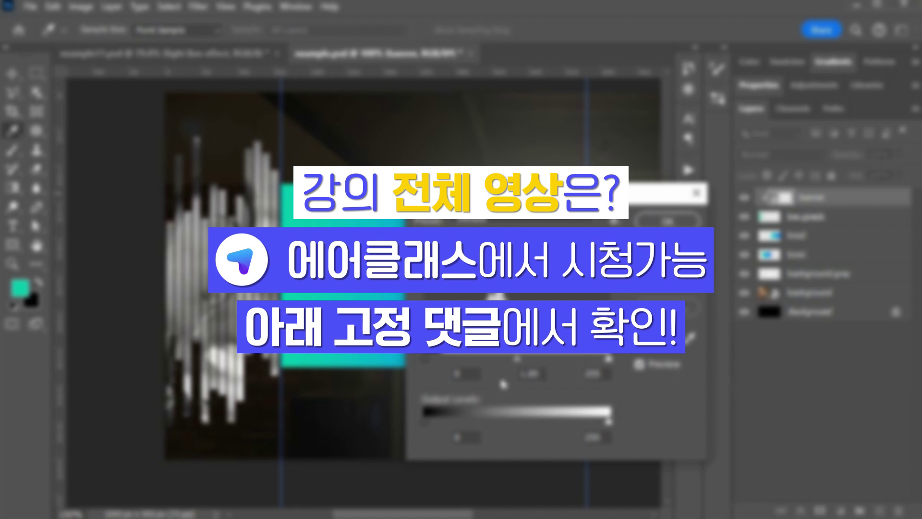
- Apply Levels to the banner layer with input levels of 25, 0.8 and 225
{"action": "type", "text": "25"}
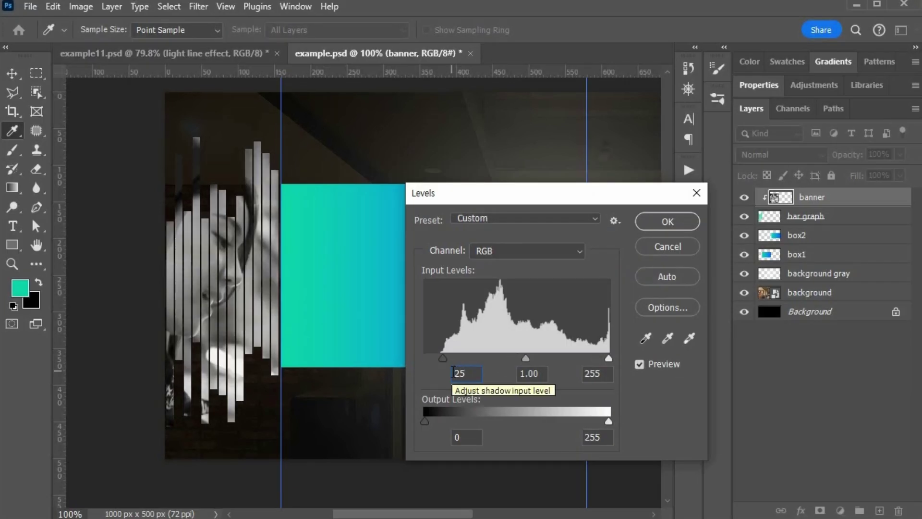
{"action": "left_click", "coordinate": [515, 374]}
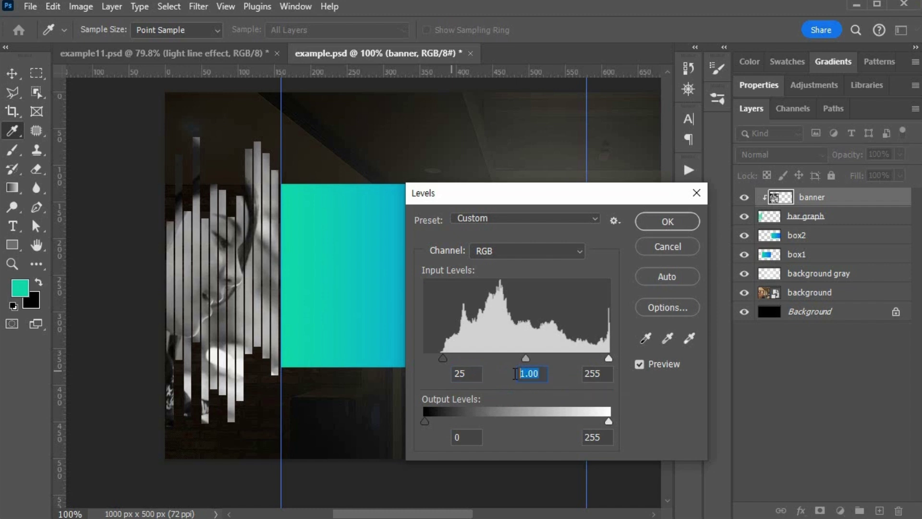
{"action": "type", "text": "0.8"}
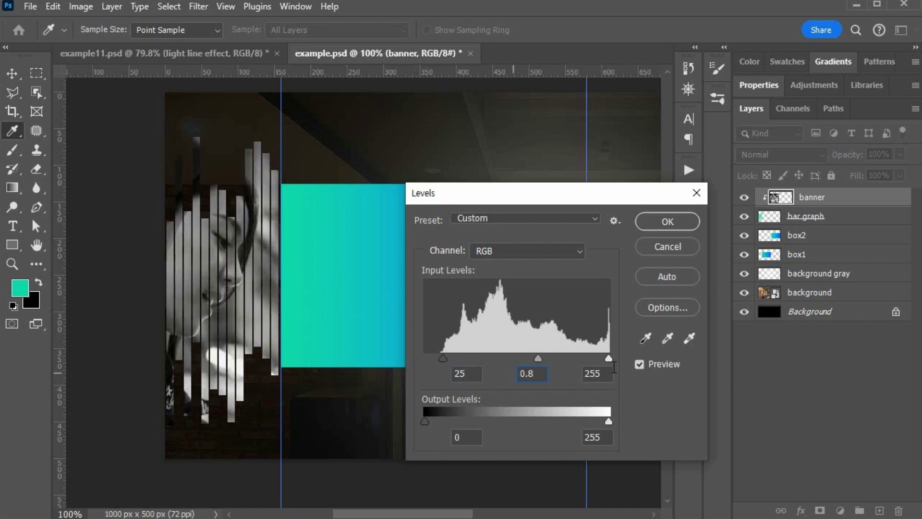
{"action": "left_click_drag", "start_coordinate": [608, 358], "coordinate": [587, 356]}
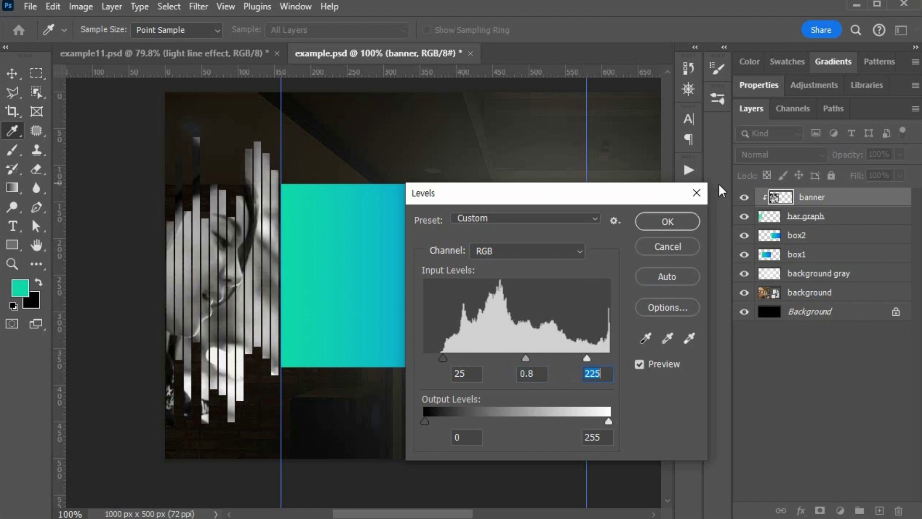
{"action": "left_click", "coordinate": [667, 221]}
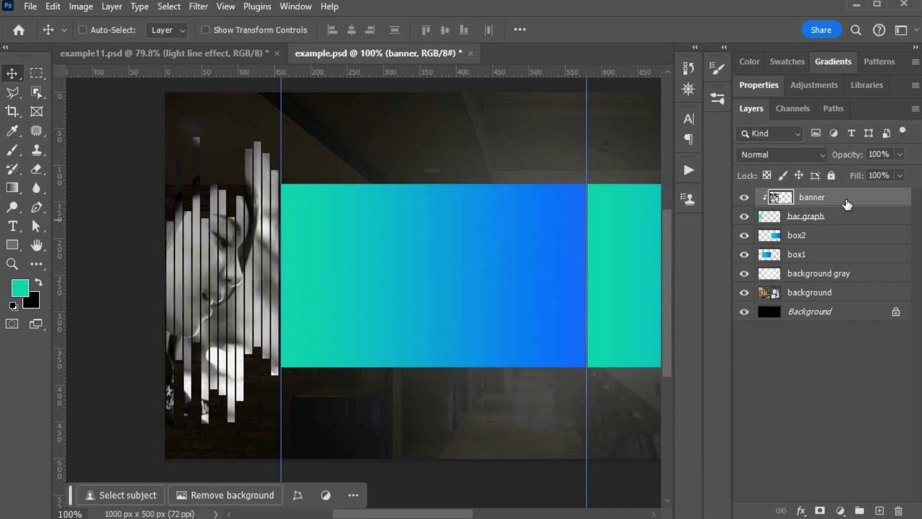
- Set the banner layer's blend mode to Multiply
{"action": "left_click", "coordinate": [784, 154]}
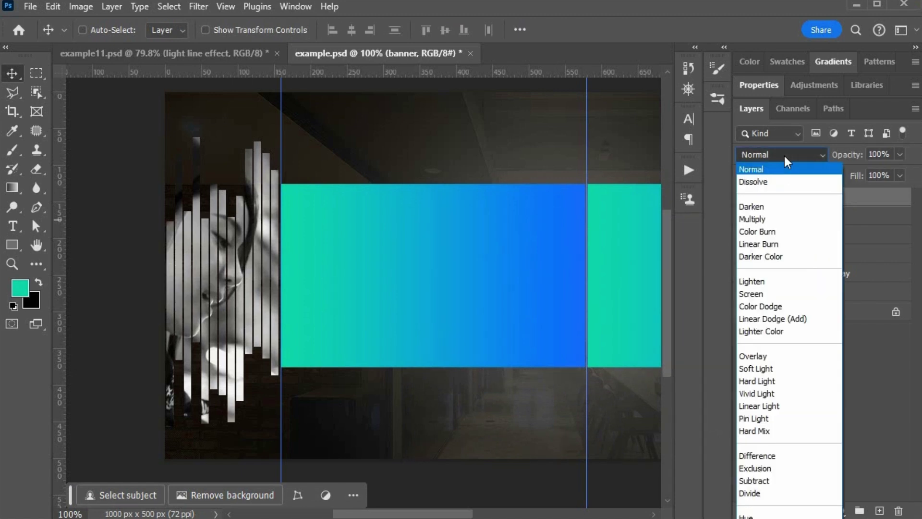
{"action": "left_click", "coordinate": [787, 219]}
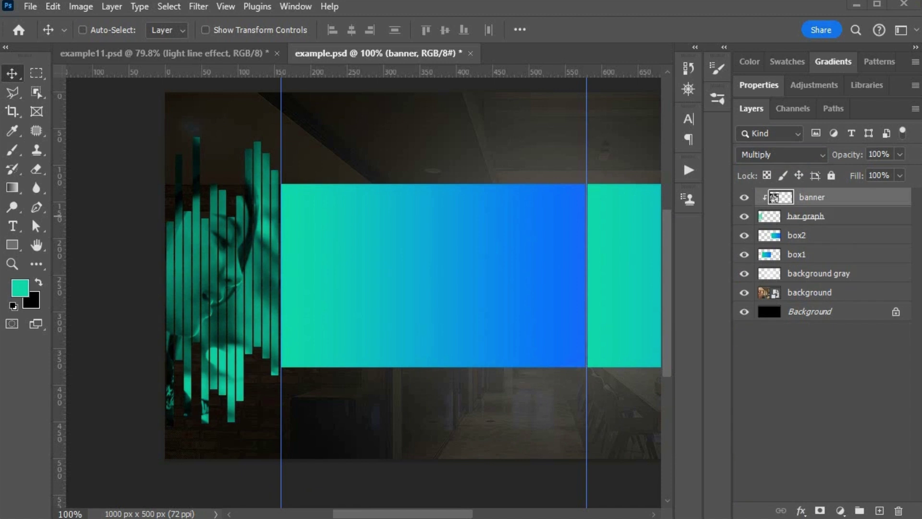
- Compare the result with example11.psd, return to example.psd and save it
{"action": "left_click", "coordinate": [143, 53]}
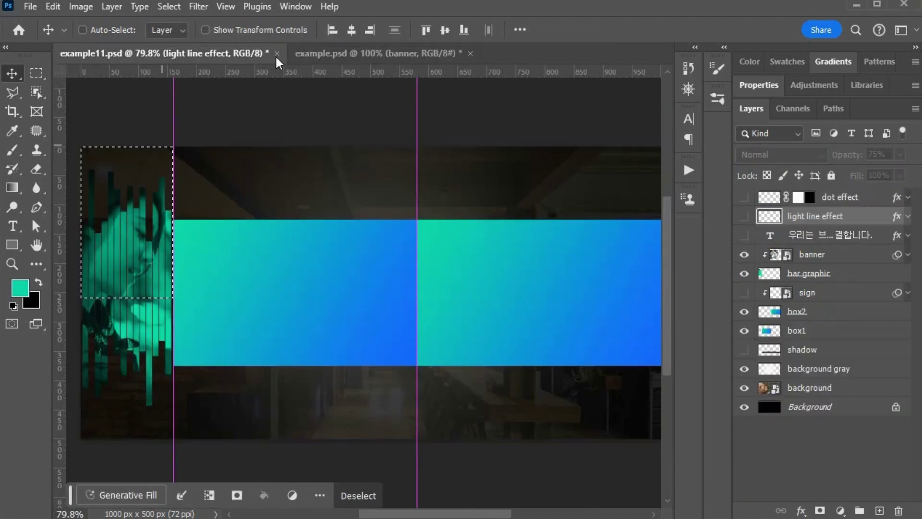
{"action": "left_click", "coordinate": [370, 53]}
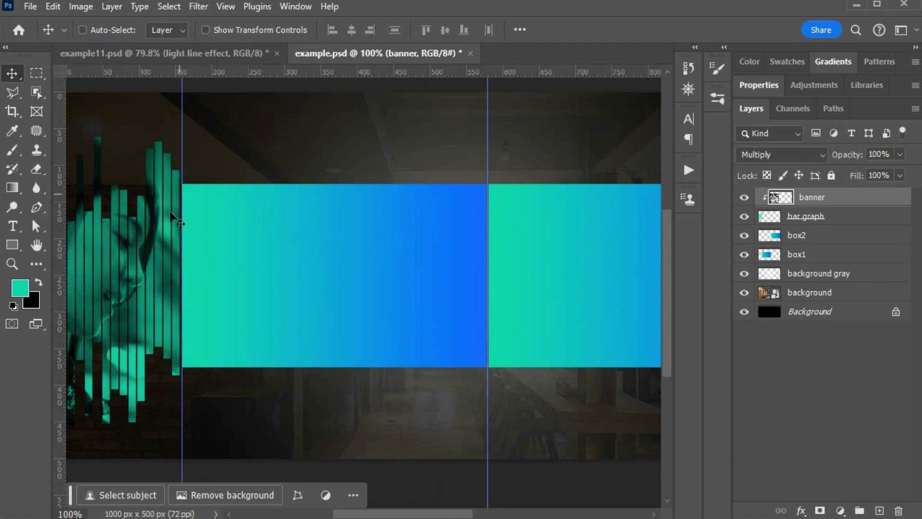
{"action": "left_click_drag", "start_coordinate": [186, 243], "coordinate": [324, 247]}
{"action": "key", "text": "ctrl+s"}
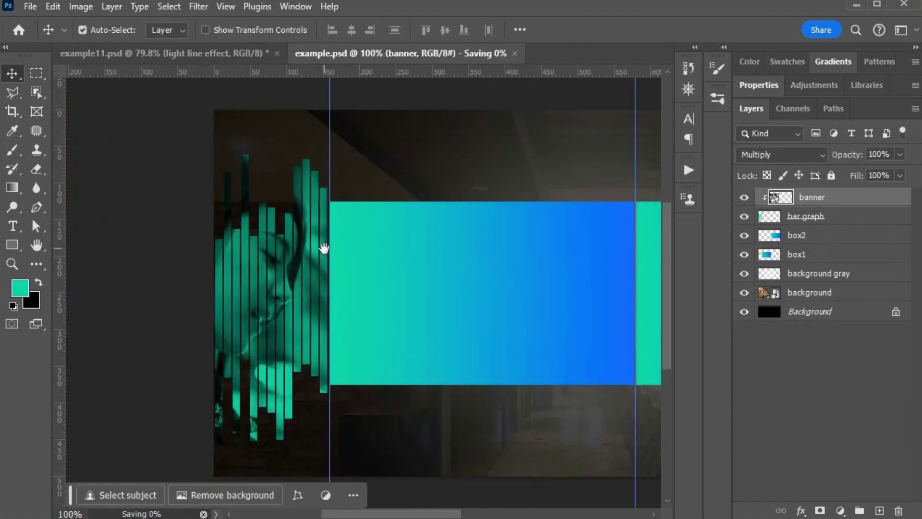
- Darken the top ends of the bars on the bar graph layer using the Burn tool at size 30, Midtones range and 50% exposure
{"action": "key", "text": "z"}
{"action": "left_click", "coordinate": [284, 209]}
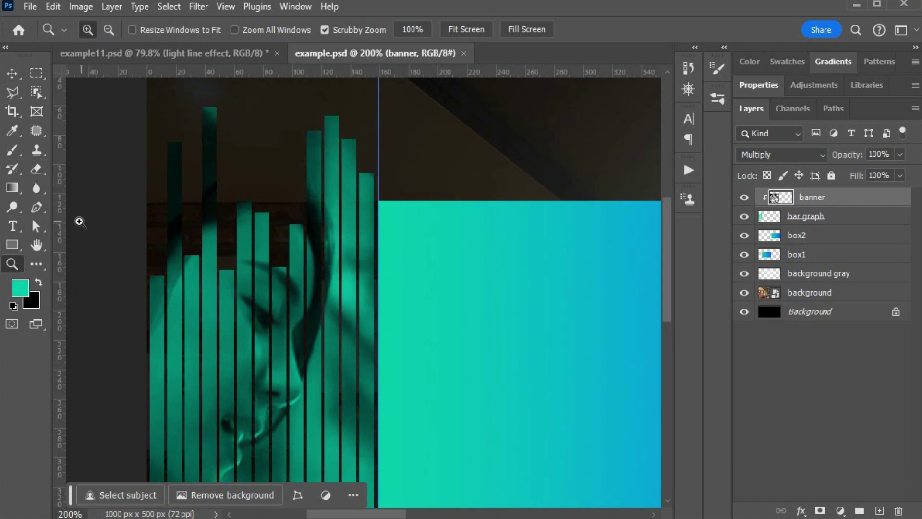
{"action": "left_click", "coordinate": [13, 208]}
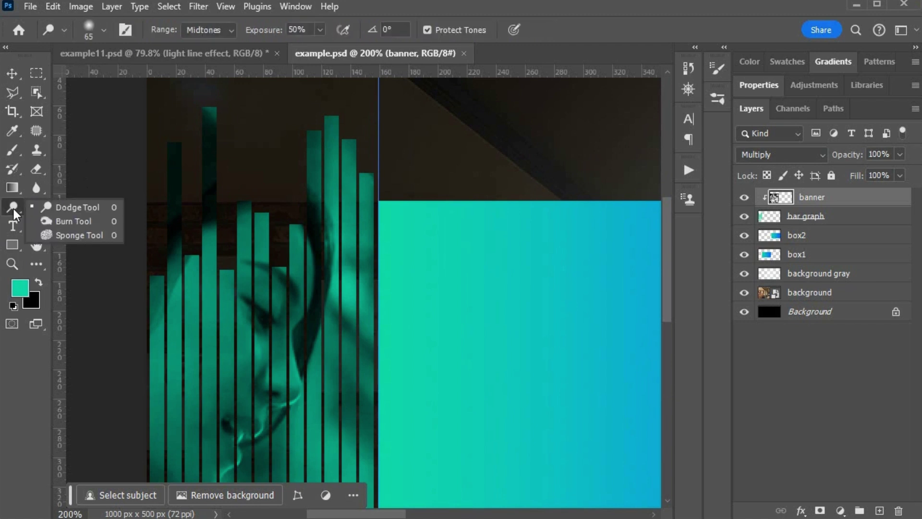
{"action": "left_click", "coordinate": [74, 222]}
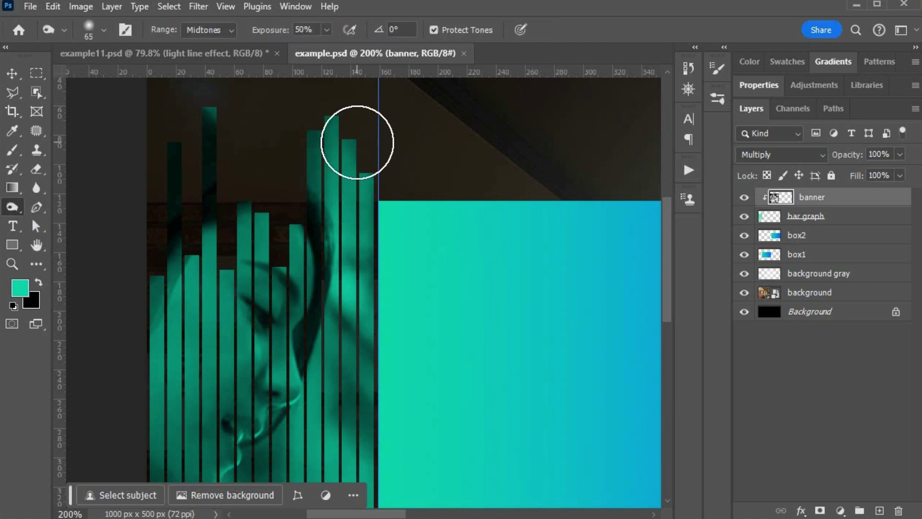
{"action": "left_click_drag", "start_coordinate": [443, 150], "coordinate": [467, 268]}
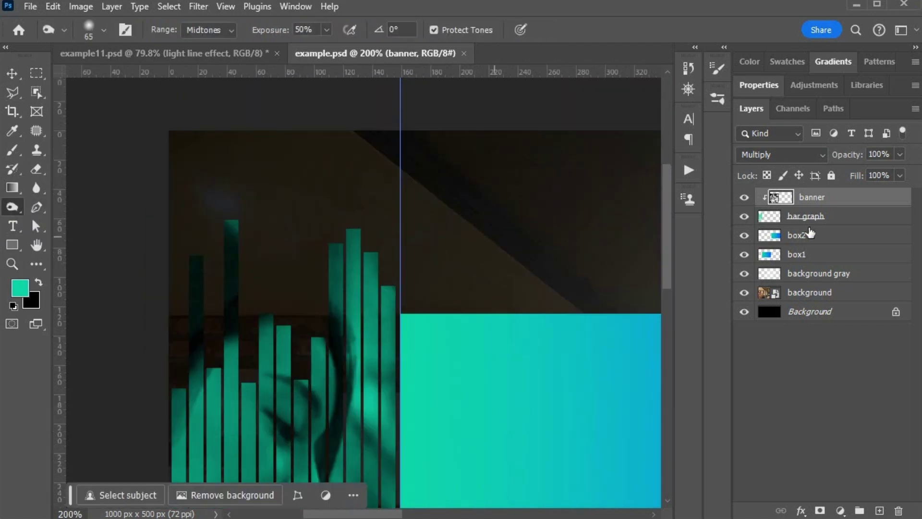
{"action": "left_click", "coordinate": [851, 219]}
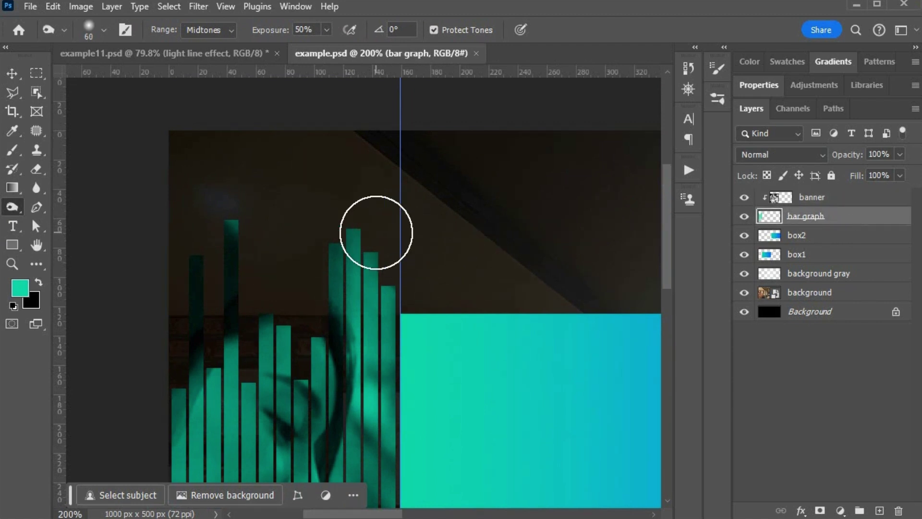
{"action": "key", "text": "bracketleft"}
{"action": "key", "text": "bracketleft"}
{"action": "key", "text": "bracketleft"}
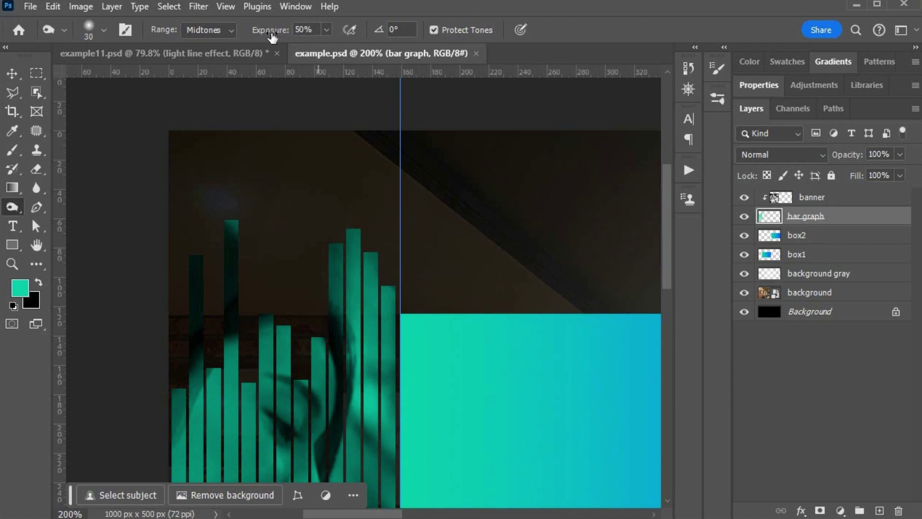
{"action": "left_click", "coordinate": [365, 239]}
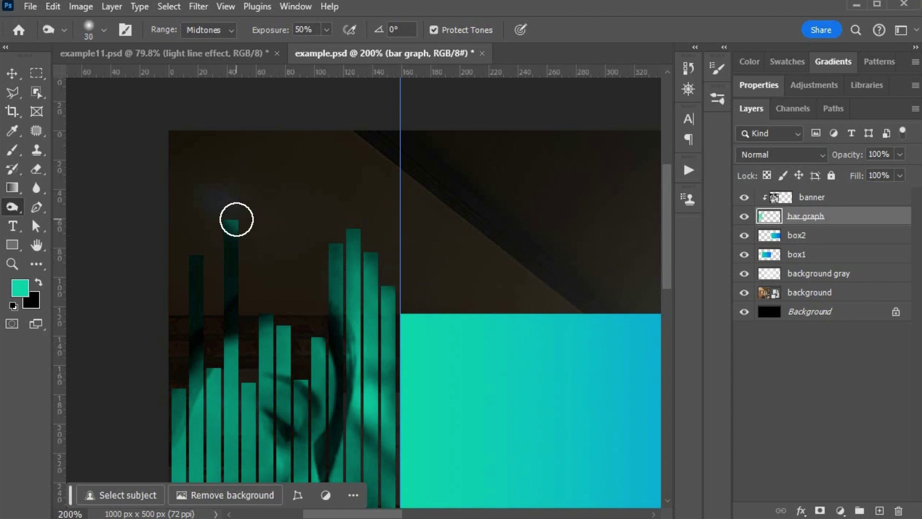
- Burn the lower ends of the bars on the bar graph layer and save the document
{"action": "mouse_move", "coordinate": [327, 320]}
{"action": "left_mouse_down"}
{"action": "mouse_move", "coordinate": [365, 138]}
{"action": "mouse_move", "coordinate": [347, 108]}
{"action": "left_mouse_up"}
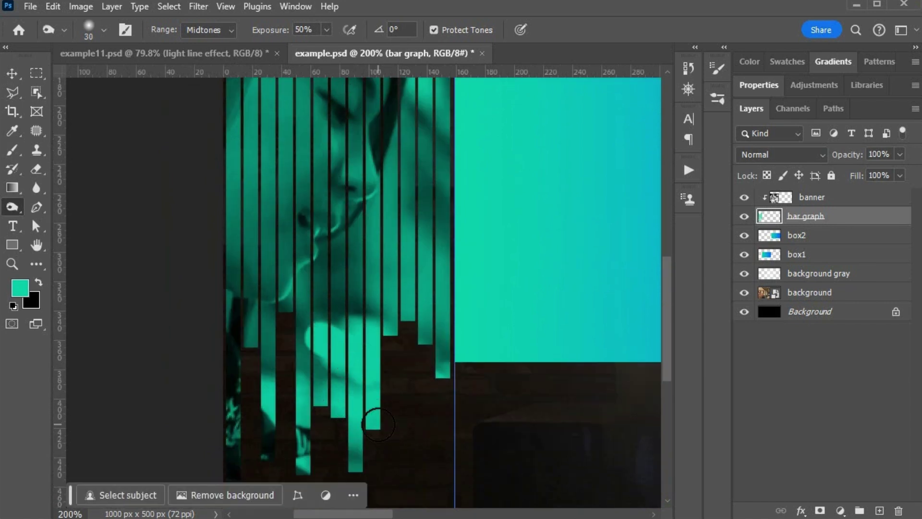
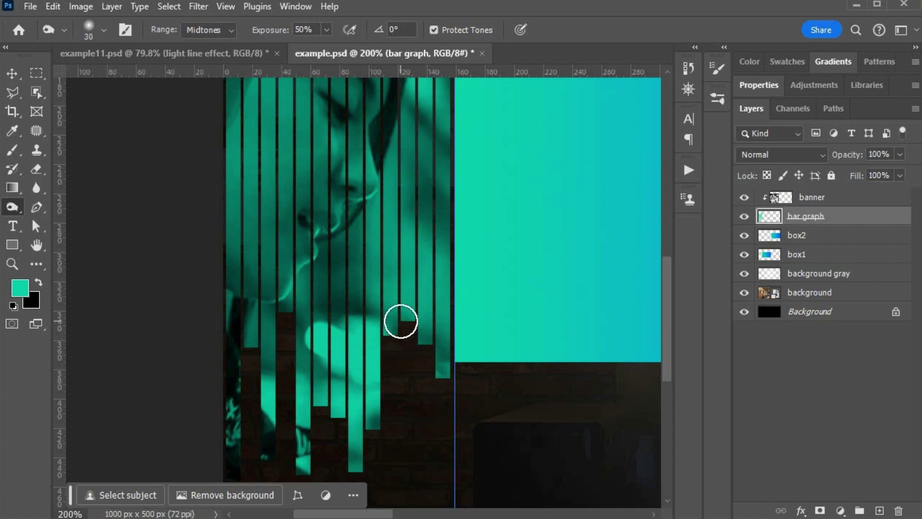
{"action": "scroll", "coordinate": [400, 321], "scroll_direction": "down", "scroll_amount": 3}
{"action": "scroll", "coordinate": [400, 321], "scroll_direction": "left", "scroll_amount": 1}
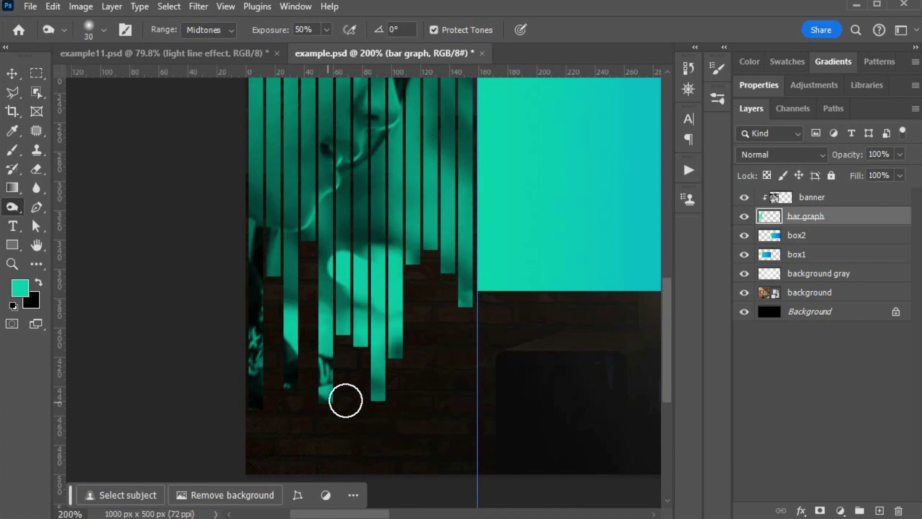
{"action": "scroll", "coordinate": [495, 377], "scroll_direction": "up", "scroll_amount": 7}
{"action": "scroll", "coordinate": [489, 381], "scroll_direction": "right", "scroll_amount": 1}
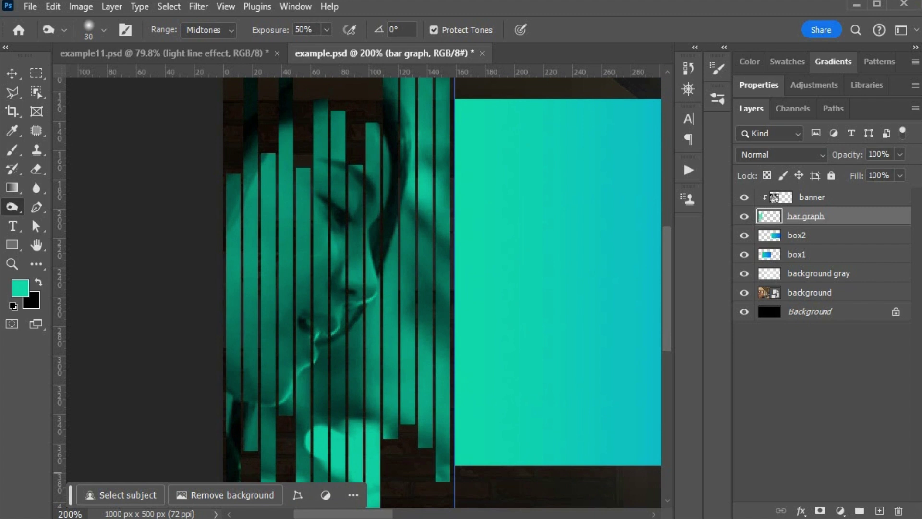
{"action": "key", "text": "ctrl+s"}
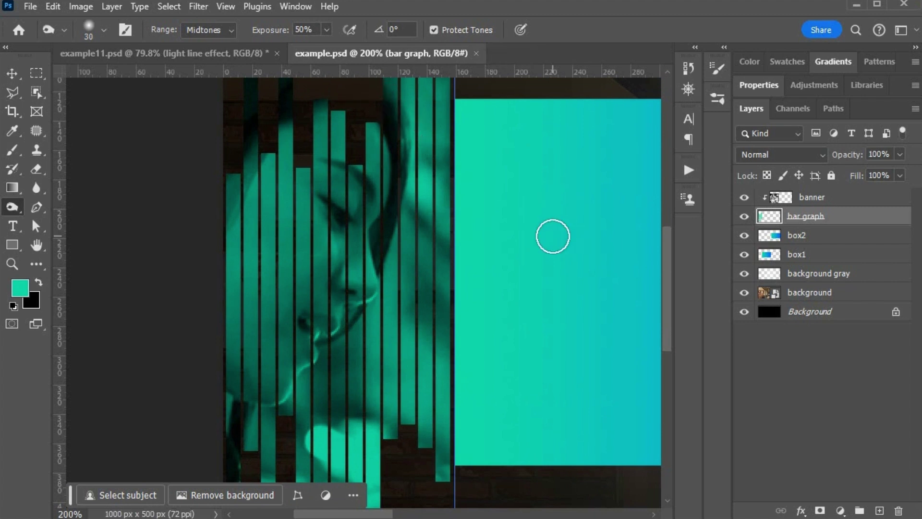
- Open sign.jpg from the start folder as its own document, copy the whole image and close it
{"action": "key", "text": "alt+Tab"}
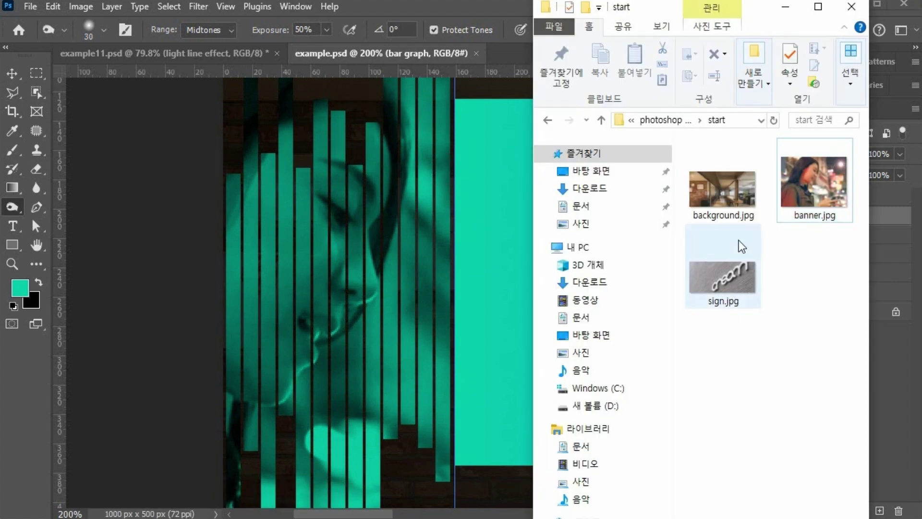
{"action": "left_click_drag", "start_coordinate": [731, 276], "coordinate": [513, 51]}
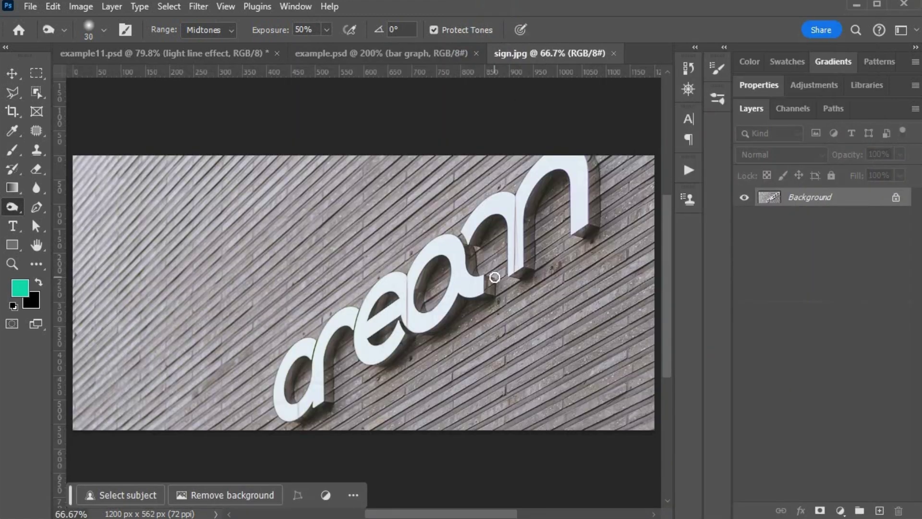
{"action": "key", "text": "ctrl+a"}
{"action": "left_click", "coordinate": [614, 53]}
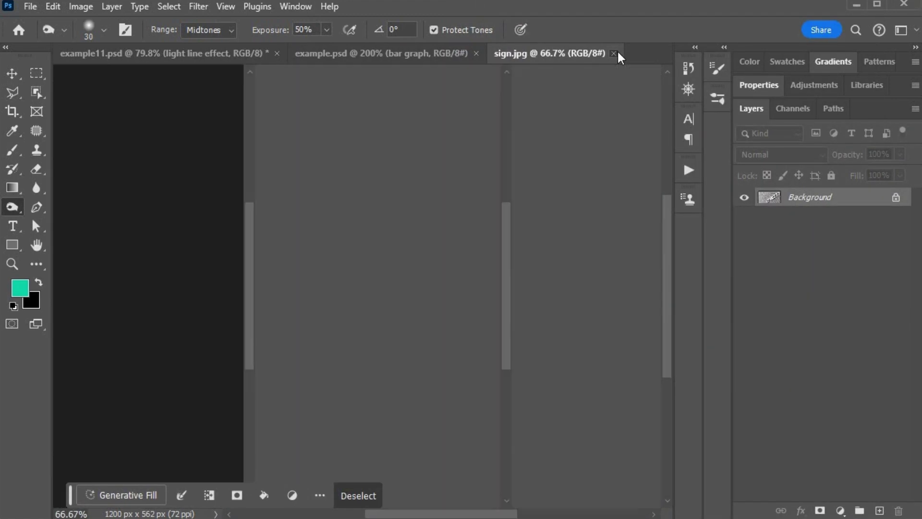
- Show the sign layer in example11.psd to check its placement, and return to example.psd
{"action": "left_click", "coordinate": [136, 55]}
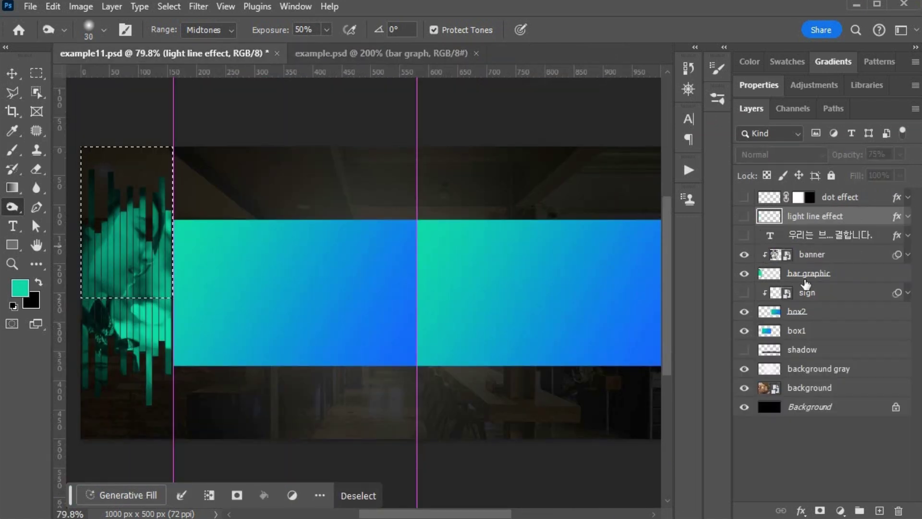
{"action": "left_click", "coordinate": [744, 293]}
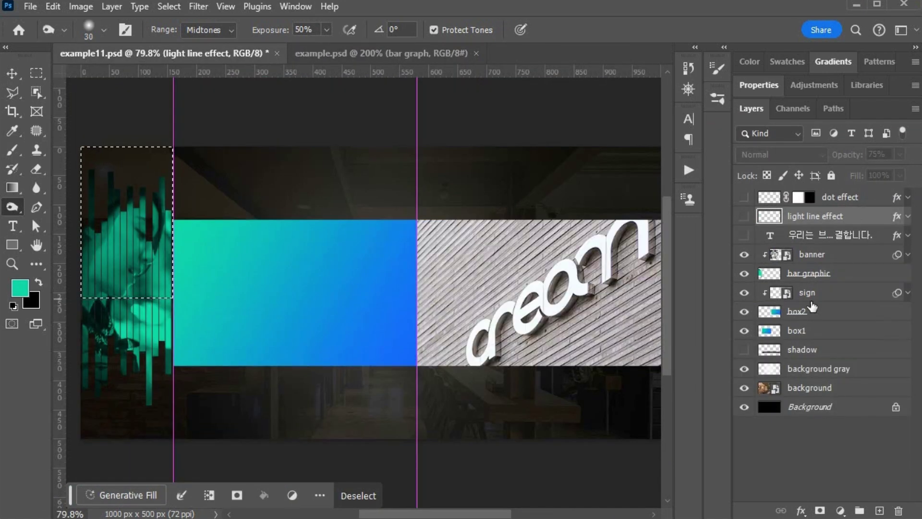
{"action": "left_click", "coordinate": [356, 53]}
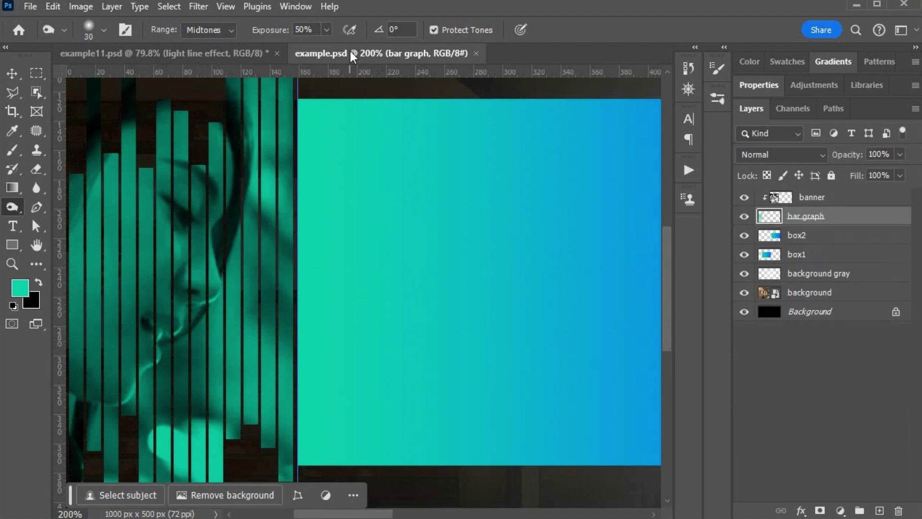
- Paste the copied sign image directly above the box2 layer and rename the new layer sign
{"action": "left_click_drag", "start_coordinate": [568, 288], "coordinate": [239, 292]}
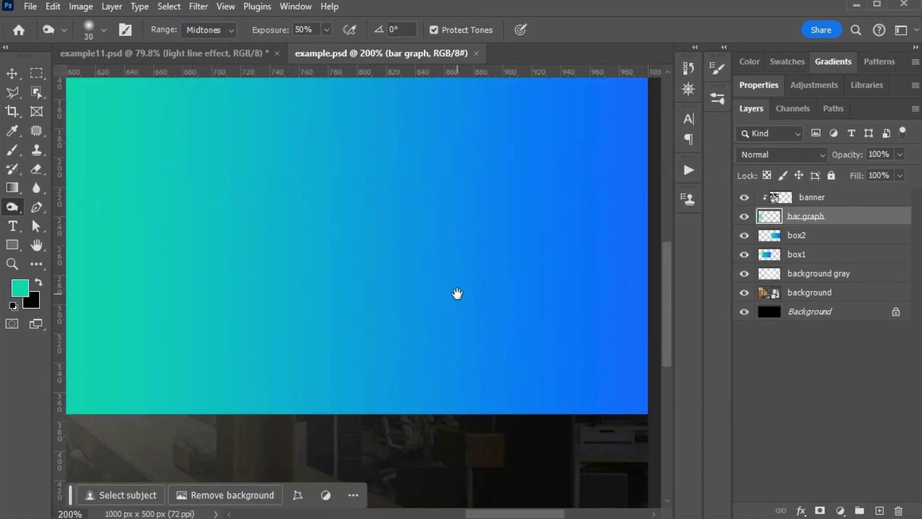
{"action": "scroll", "coordinate": [457, 294], "scroll_direction": "down", "scroll_amount": 2}
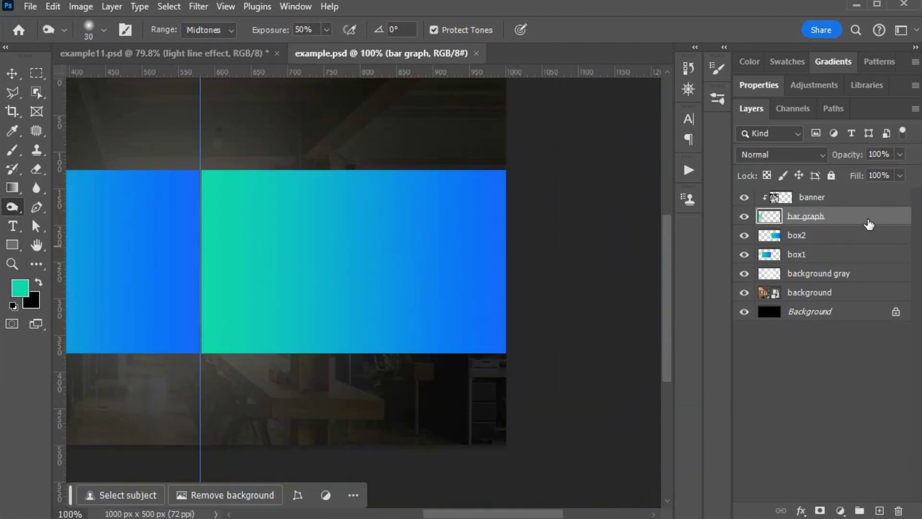
{"action": "left_click", "coordinate": [869, 241]}
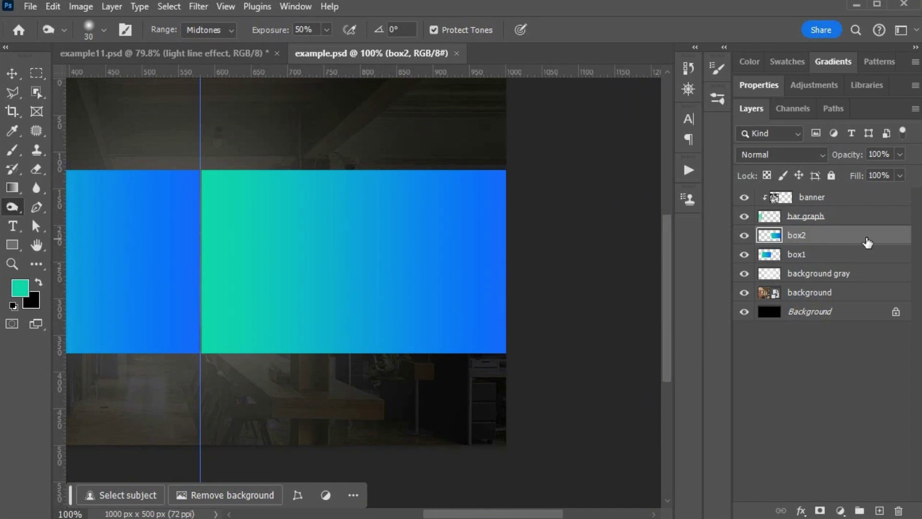
{"action": "key", "text": "ctrl+v"}
{"action": "double_click", "coordinate": [798, 235]}
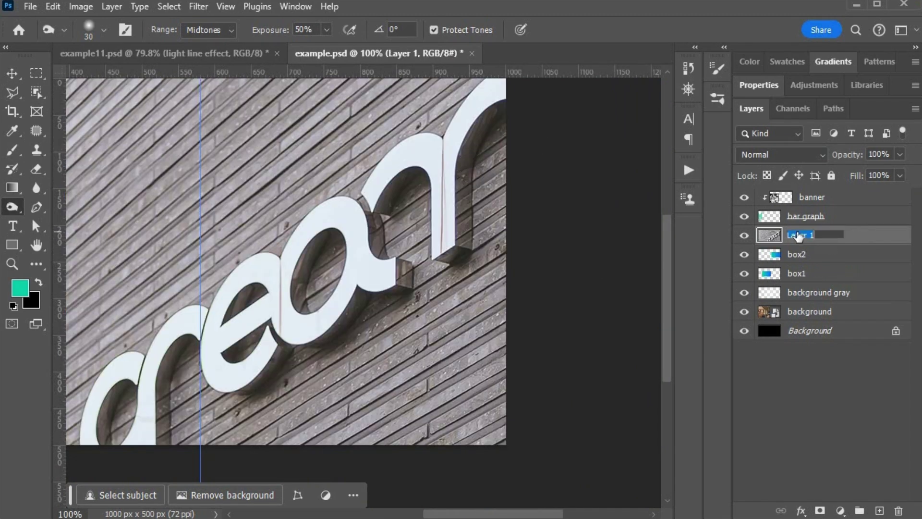
{"action": "type", "text": "sign"}
{"action": "key", "text": "Return"}
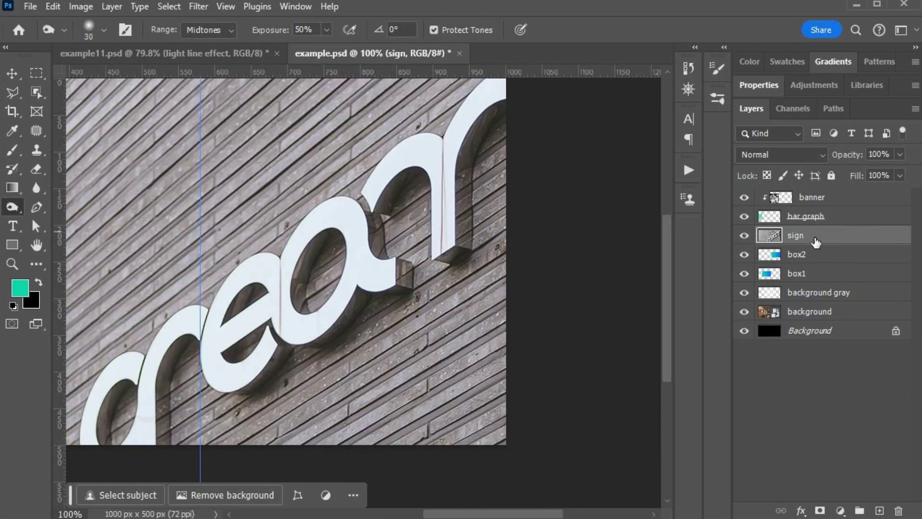
- Convert the sign layer to a smart object and clip it to the box2 layer
{"action": "right_click", "coordinate": [816, 238]}
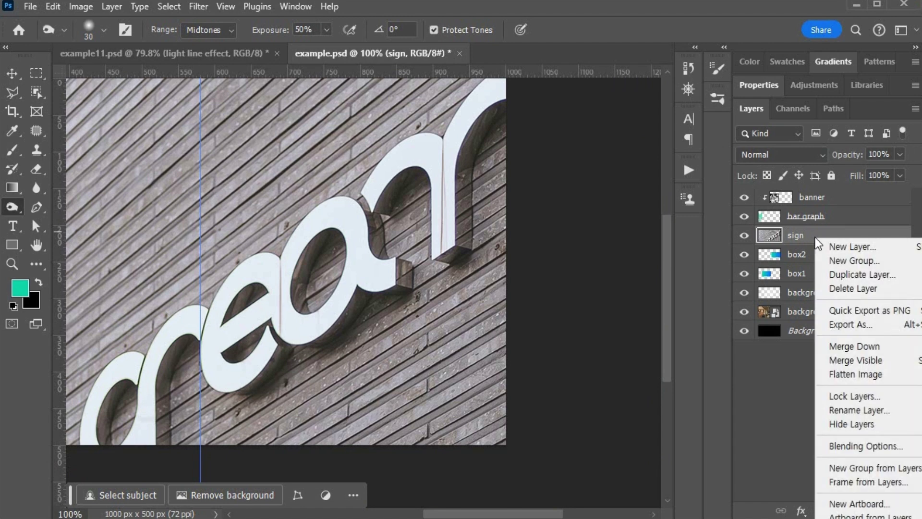
{"action": "left_click", "coordinate": [868, 518]}
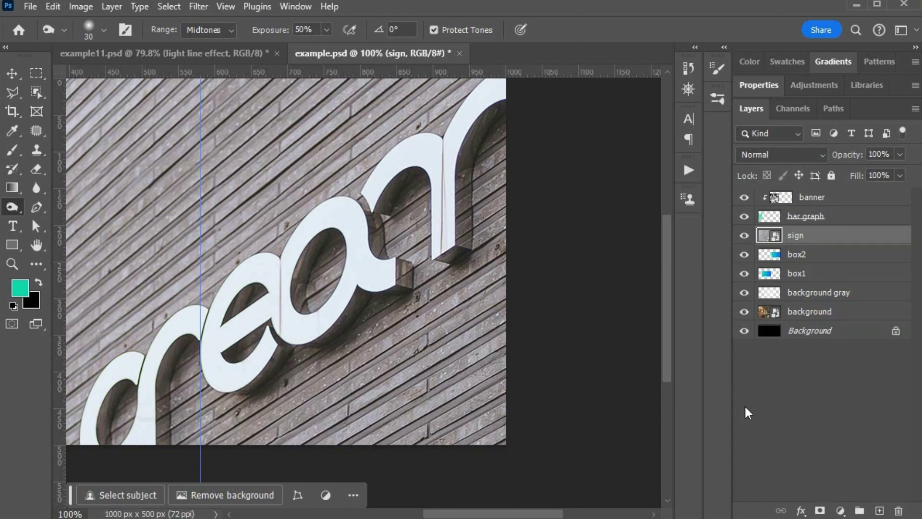
{"action": "key", "text": "ctrl+minus"}
{"action": "key", "text": "ctrl+minus"}
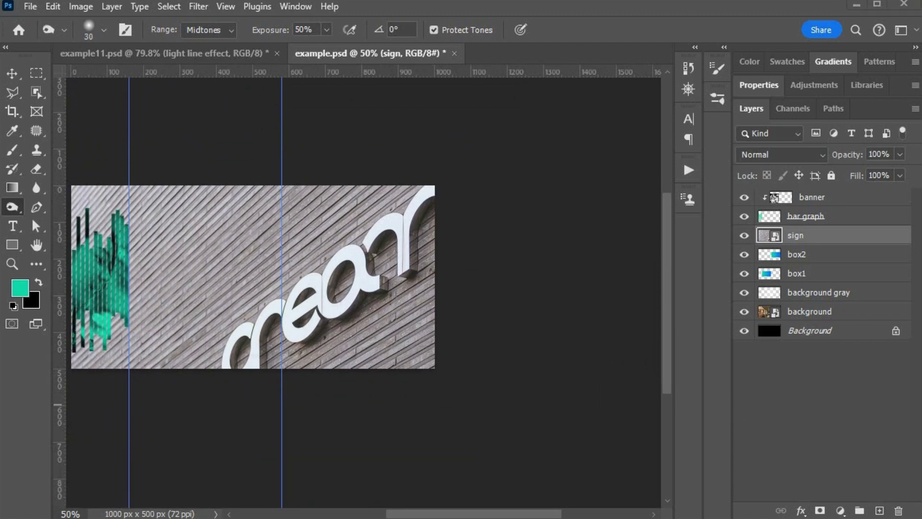
{"action": "left_click", "coordinate": [828, 242], "text": "alt"}
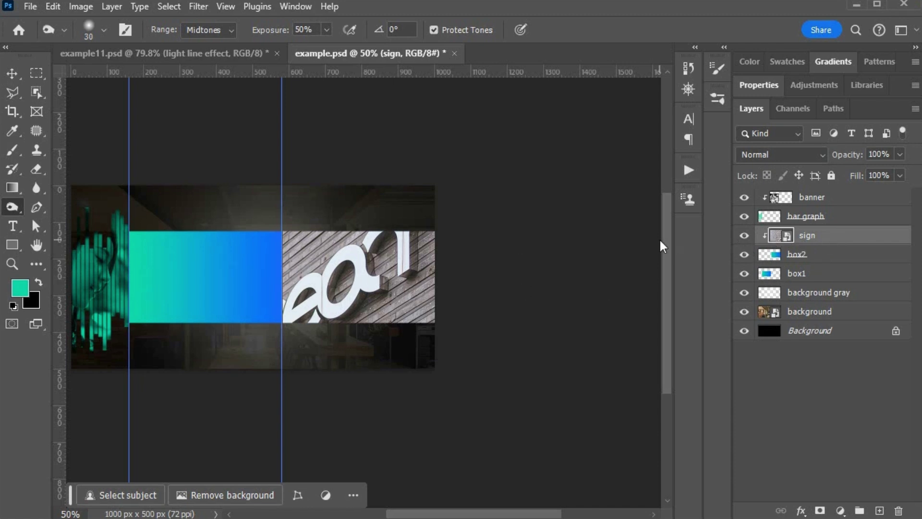
- Scale the sign image down to about 44% and position it so the lettering fits inside box2
{"action": "key", "text": "ctrl+t"}
{"action": "left_click_drag", "start_coordinate": [508, 186], "coordinate": [309, 280]}
{"action": "left_click_drag", "start_coordinate": [200, 308], "coordinate": [342, 252]}
{"action": "left_click_drag", "start_coordinate": [450, 223], "coordinate": [423, 237]}
{"action": "left_click_drag", "start_coordinate": [373, 274], "coordinate": [390, 259]}
{"action": "left_click_drag", "start_coordinate": [437, 224], "coordinate": [431, 241]}
{"action": "left_click_drag", "start_coordinate": [375, 274], "coordinate": [390, 274]}
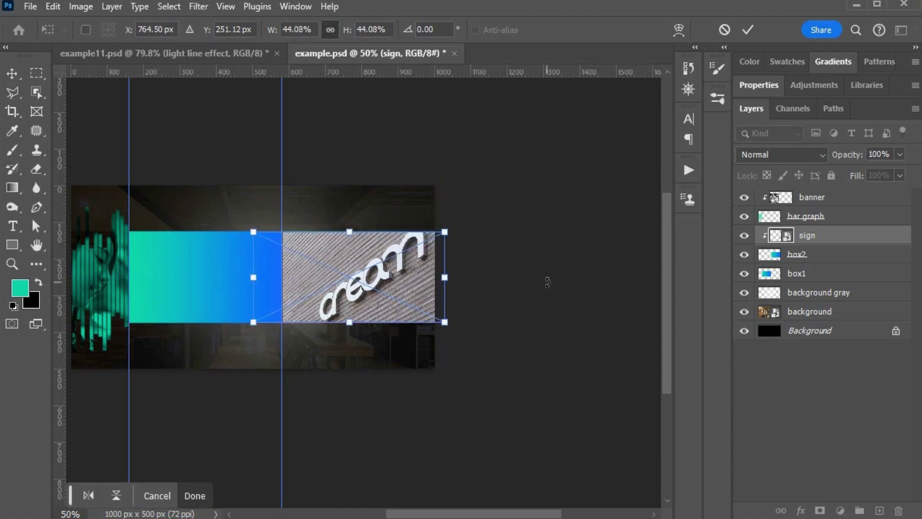
{"action": "key", "text": "Return"}
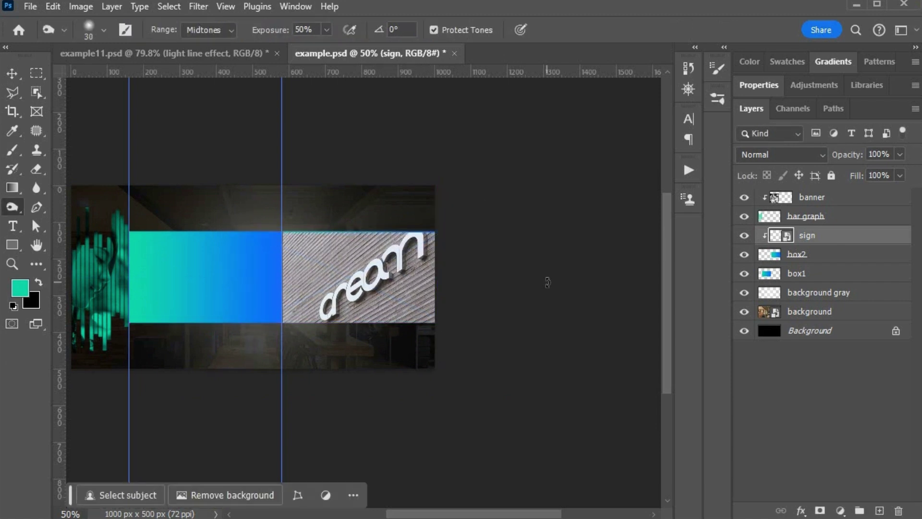
- Hide the guides and nudge the sign layer up 1 px within box2
{"action": "left_click", "coordinate": [12, 264]}
{"action": "left_click", "coordinate": [323, 323]}
{"action": "left_click", "coordinate": [317, 318]}
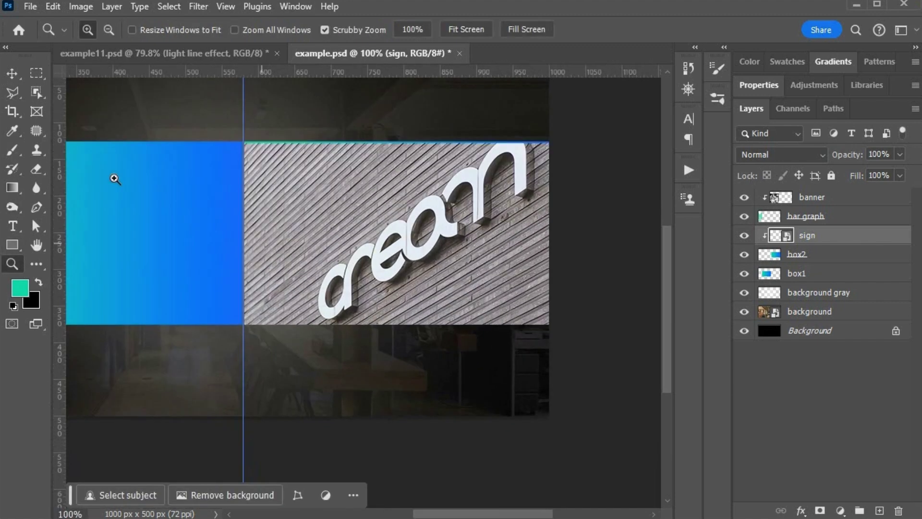
{"action": "left_click", "coordinate": [12, 73]}
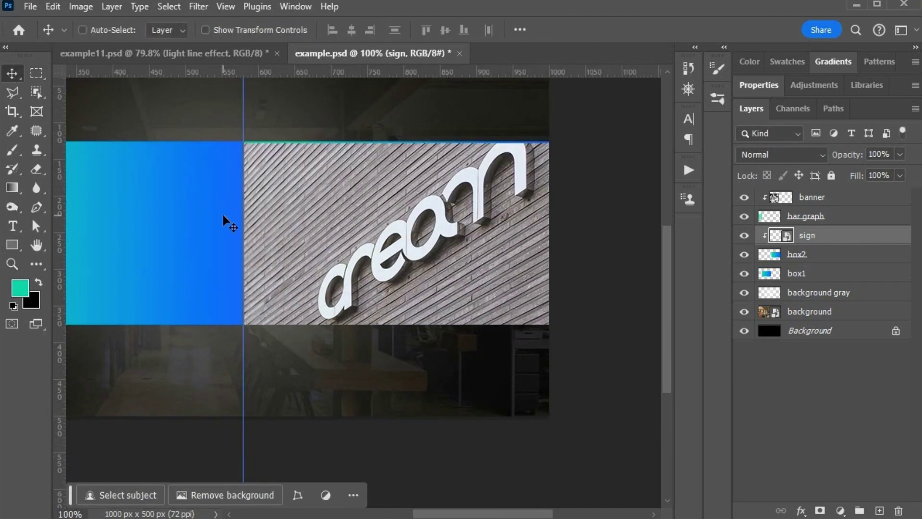
{"action": "key", "text": "ctrl+semicolon"}
{"action": "key", "text": "Up"}
{"action": "key", "text": "Down"}
{"action": "key", "text": "Up"}
{"action": "key", "text": "Down"}
{"action": "key", "text": "Up"}
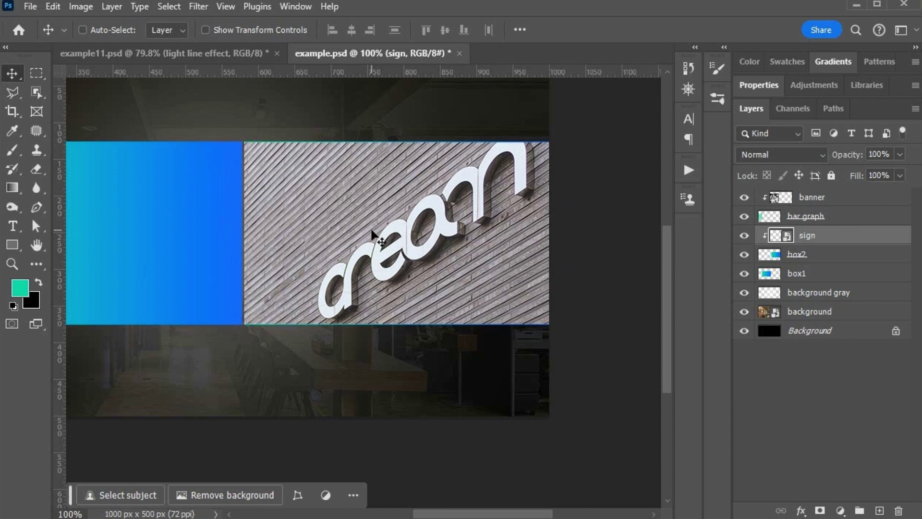
- Enlarge the sign image to about 45.1% so it covers the full height of box2
{"action": "key", "text": "ctrl+t"}
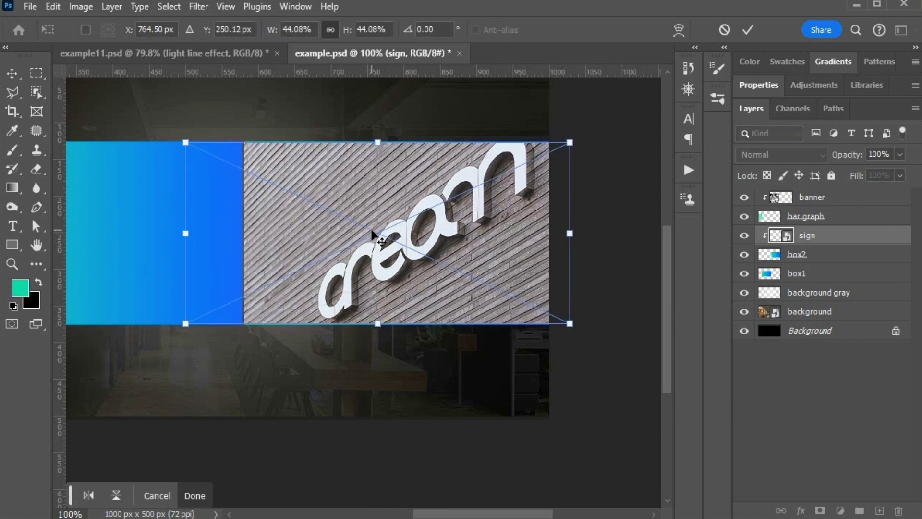
{"action": "mouse_move", "coordinate": [572, 326]}
{"action": "left_mouse_down"}
{"action": "mouse_move", "coordinate": [585, 332]}
{"action": "mouse_move", "coordinate": [583, 323]}
{"action": "left_mouse_up"}
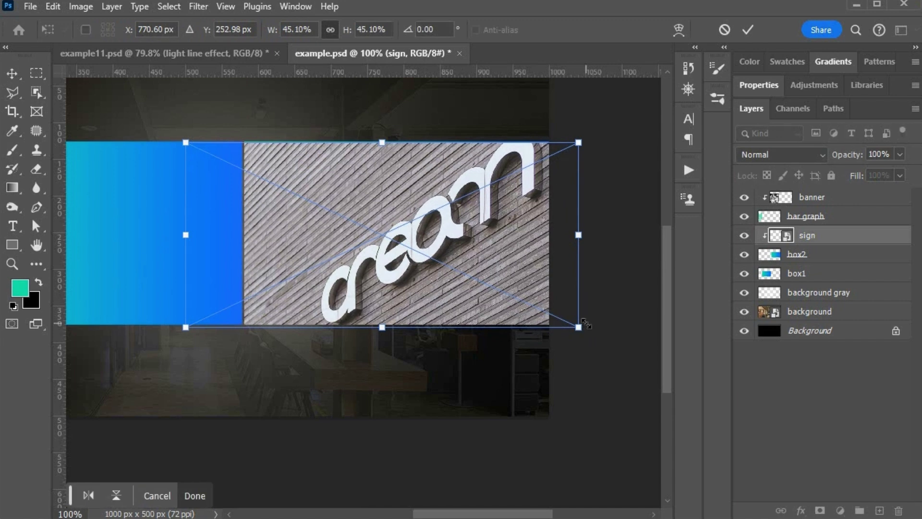
{"action": "key", "text": "Return"}
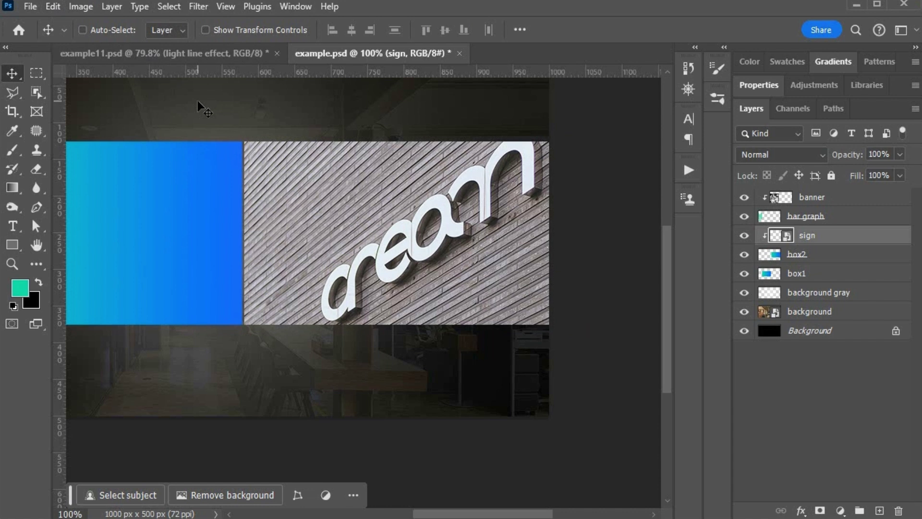
{"action": "key", "text": "ctrl+l"}
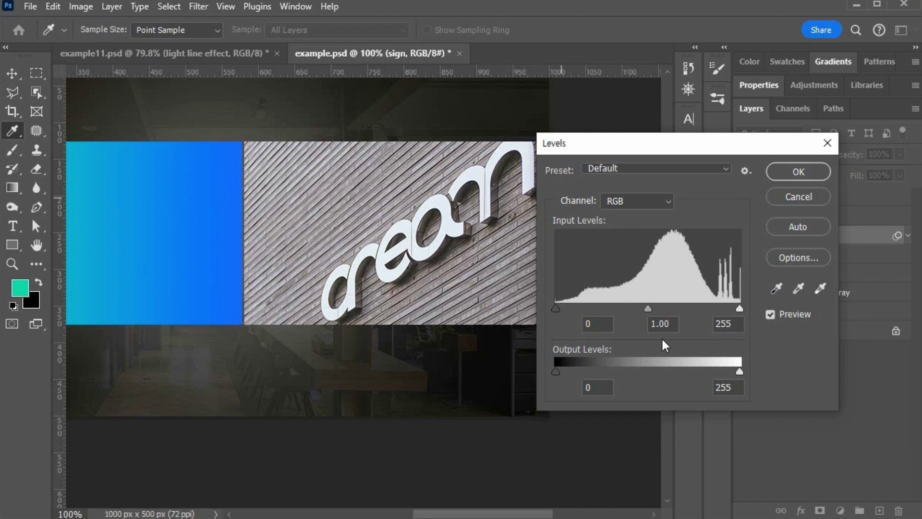
{"action": "left_click", "coordinate": [596, 323]}
{"action": "type", "text": "30"}
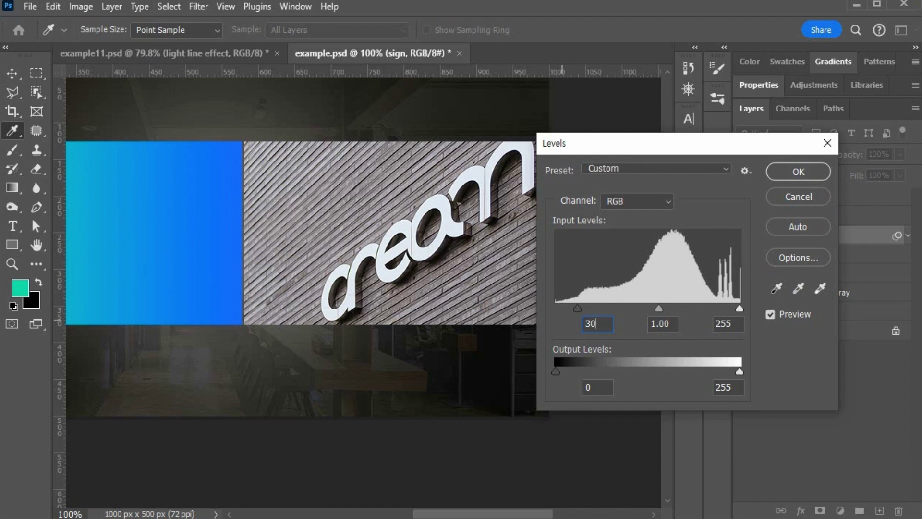
{"action": "key", "text": "Return"}
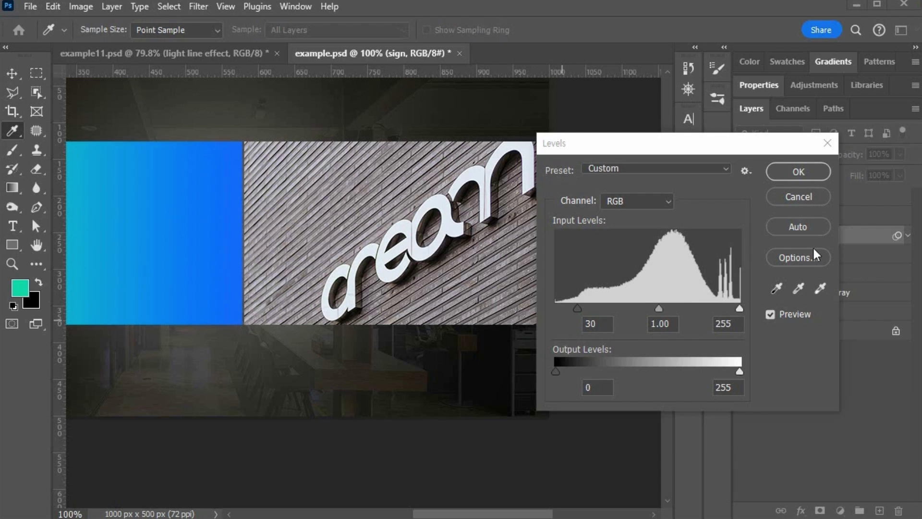
{"action": "left_click", "coordinate": [812, 196]}
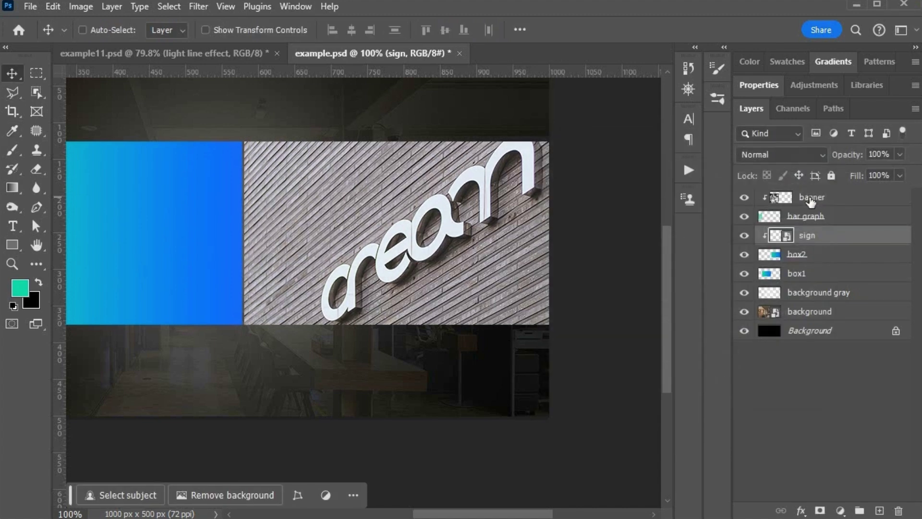
- Desaturate the sign layer with a Hue/Saturation adjustment, setting the saturation to -100
{"action": "left_click", "coordinate": [81, 8]}
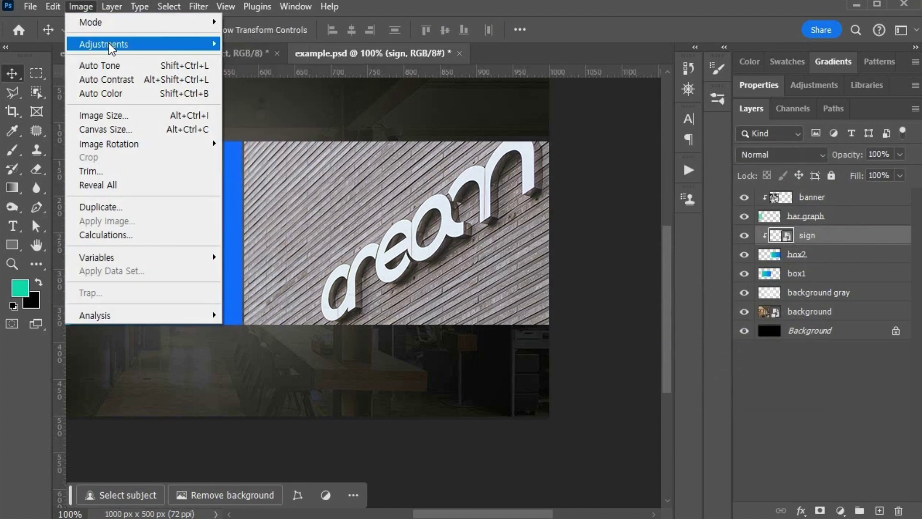
{"action": "mouse_move", "coordinate": [111, 47]}
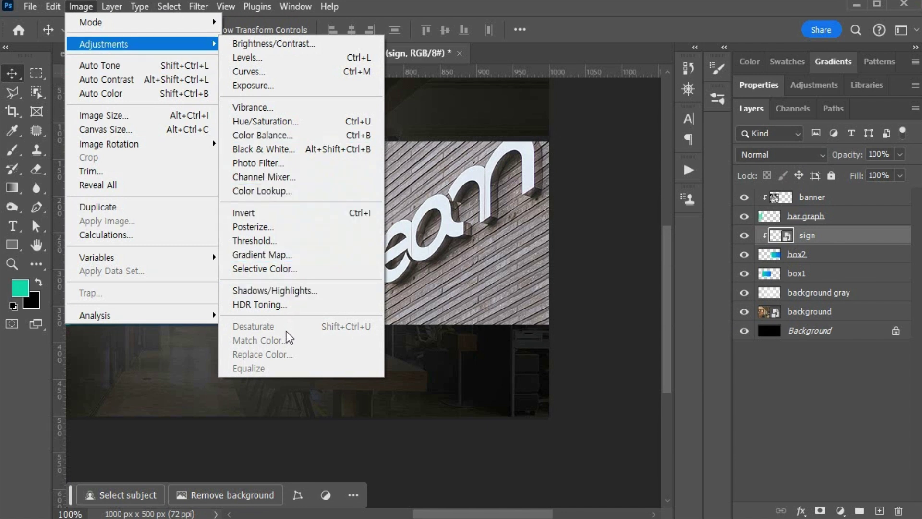
{"action": "left_click", "coordinate": [849, 237]}
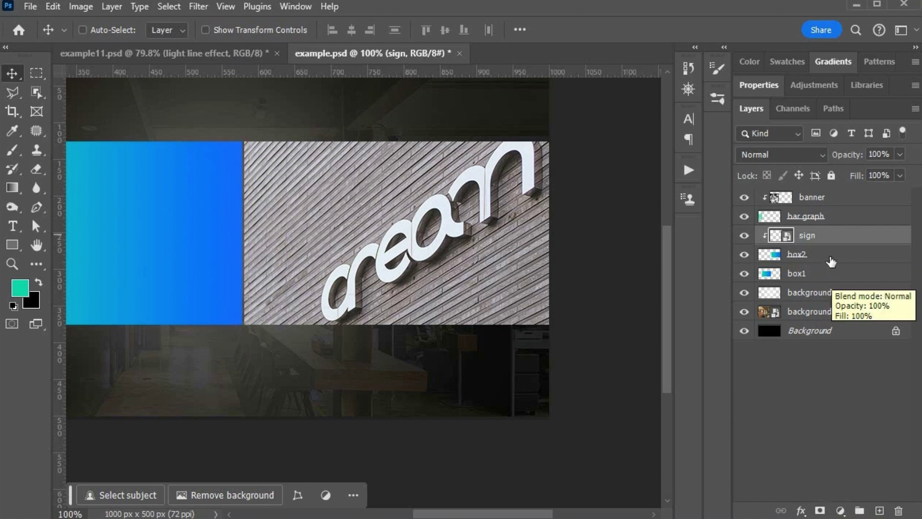
{"action": "left_click", "coordinate": [81, 6]}
{"action": "mouse_move", "coordinate": [99, 50]}
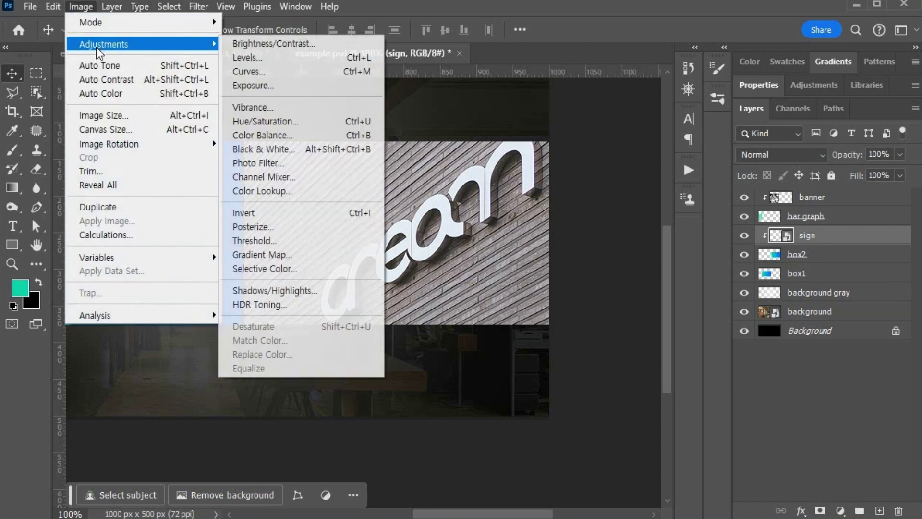
{"action": "left_click", "coordinate": [322, 124]}
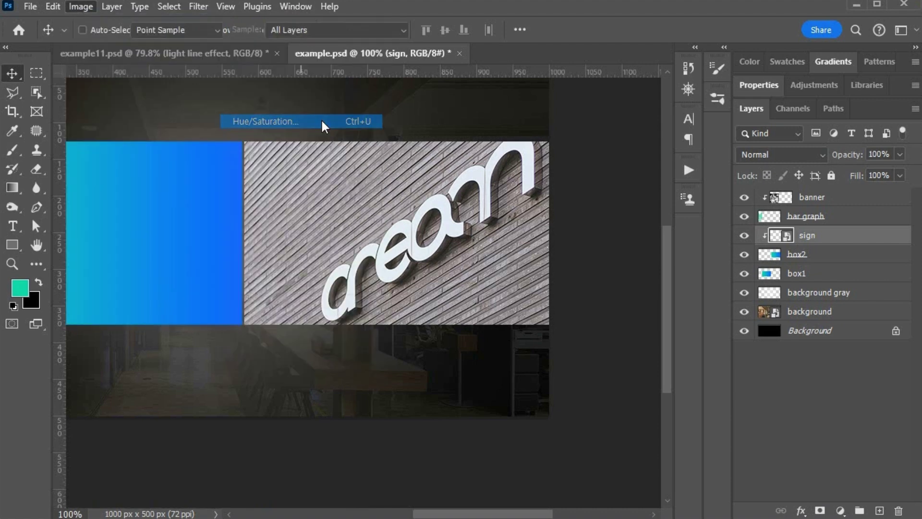
{"action": "left_click_drag", "start_coordinate": [654, 287], "coordinate": [534, 278]}
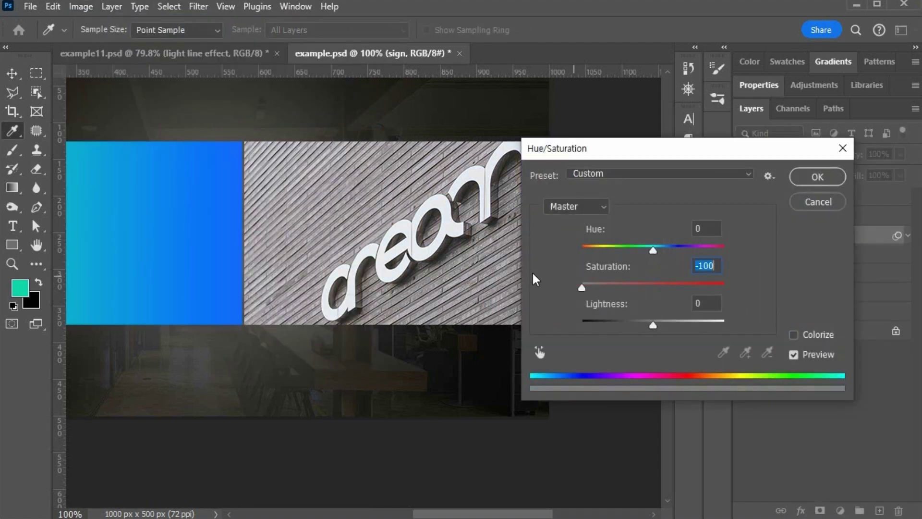
{"action": "left_click", "coordinate": [818, 177]}
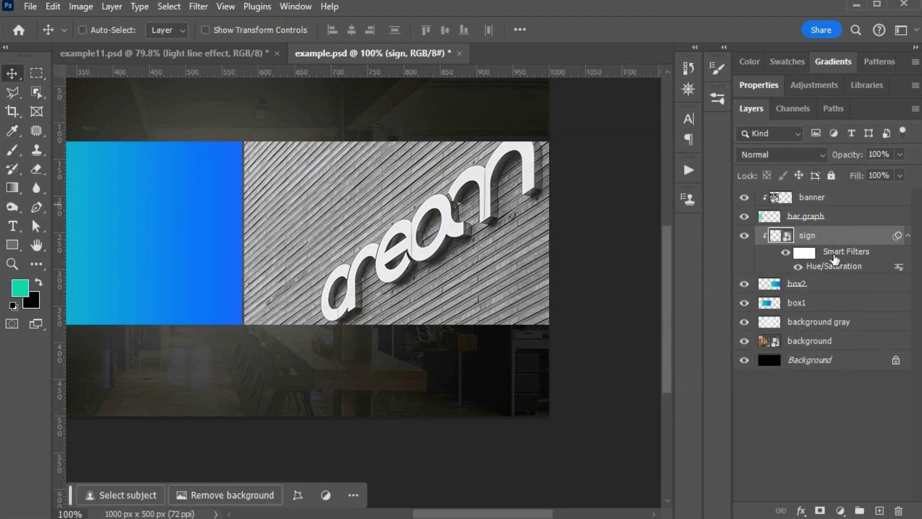
- Apply Levels to the sign layer with input values 30, 1.5 and 240, and save the document
{"action": "key", "text": "ctrl+l"}
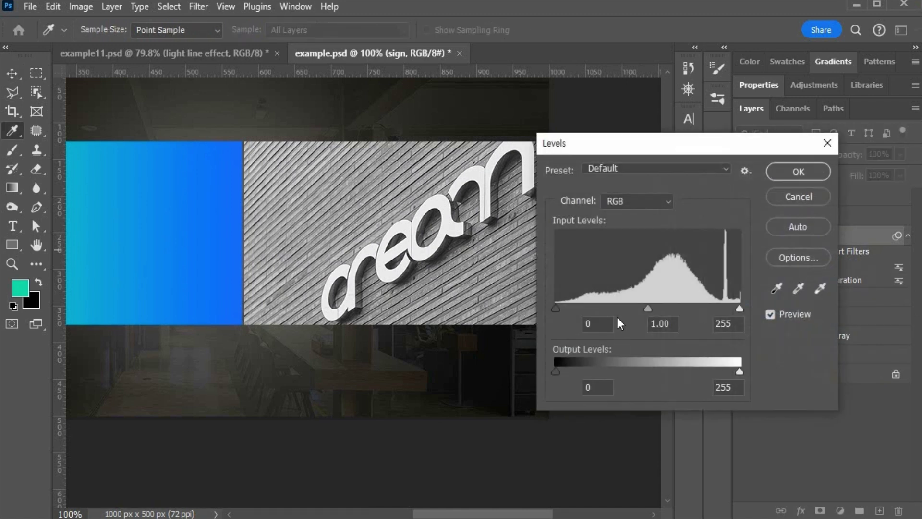
{"action": "left_click", "coordinate": [597, 326]}
{"action": "type", "text": "30"}
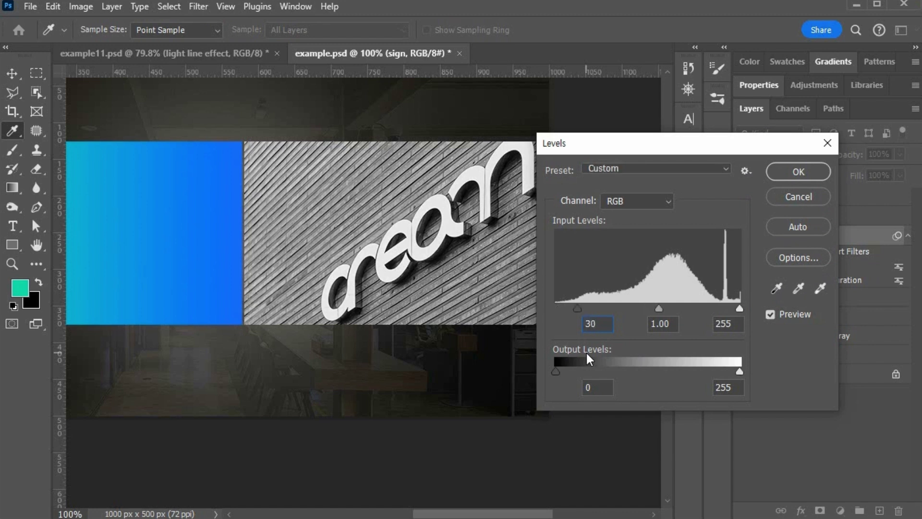
{"action": "double_click", "coordinate": [671, 324]}
{"action": "type", "text": "1.5"}
{"action": "key", "text": "Tab"}
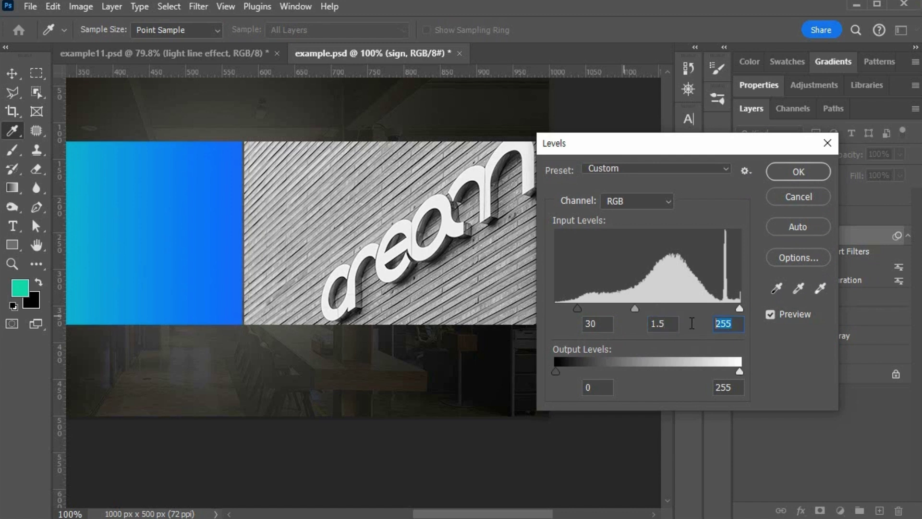
{"action": "type", "text": "240"}
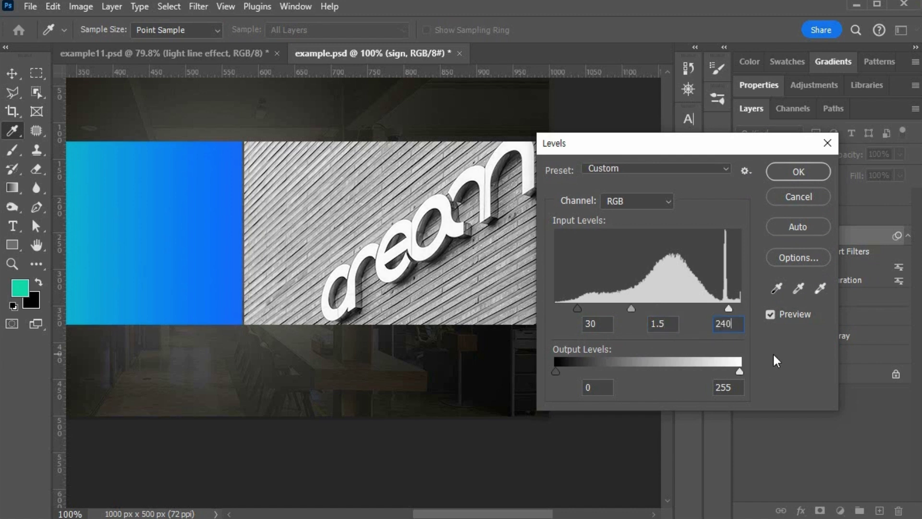
{"action": "left_click", "coordinate": [798, 172]}
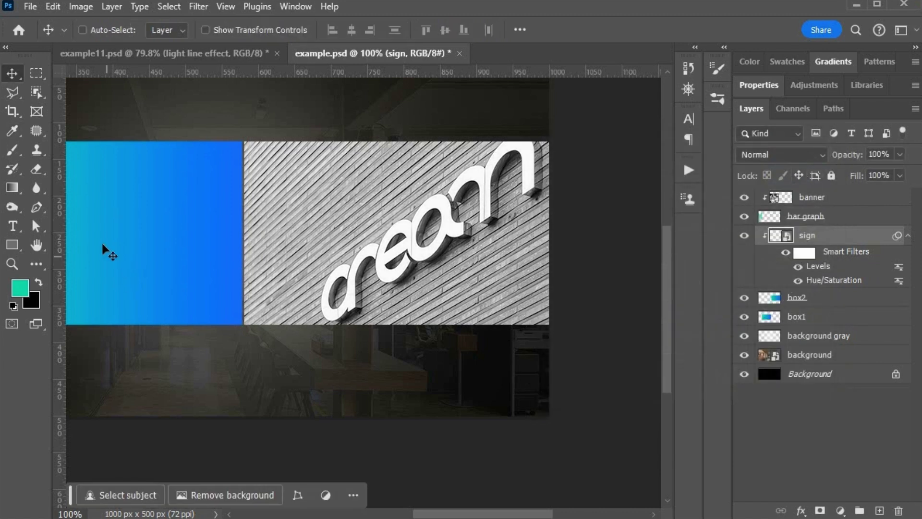
{"action": "double_click", "coordinate": [36, 244]}
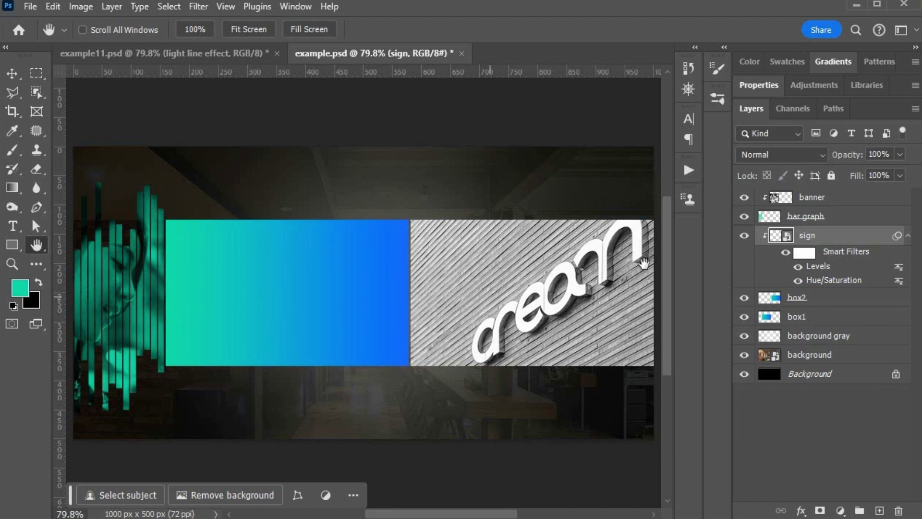
{"action": "key", "text": "ctrl+s"}
- In example11.psd, show the Korean slogan text layer and clear the selection
{"action": "left_click", "coordinate": [233, 57]}
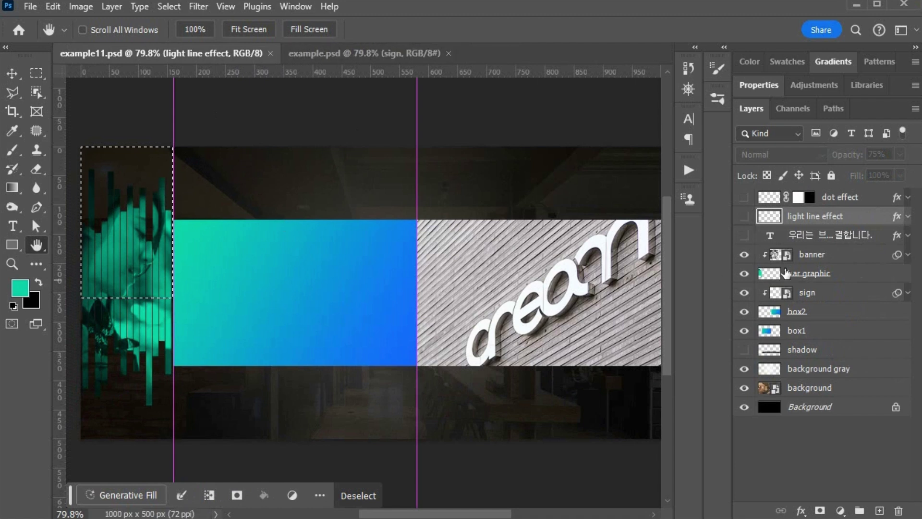
{"action": "left_click", "coordinate": [744, 235]}
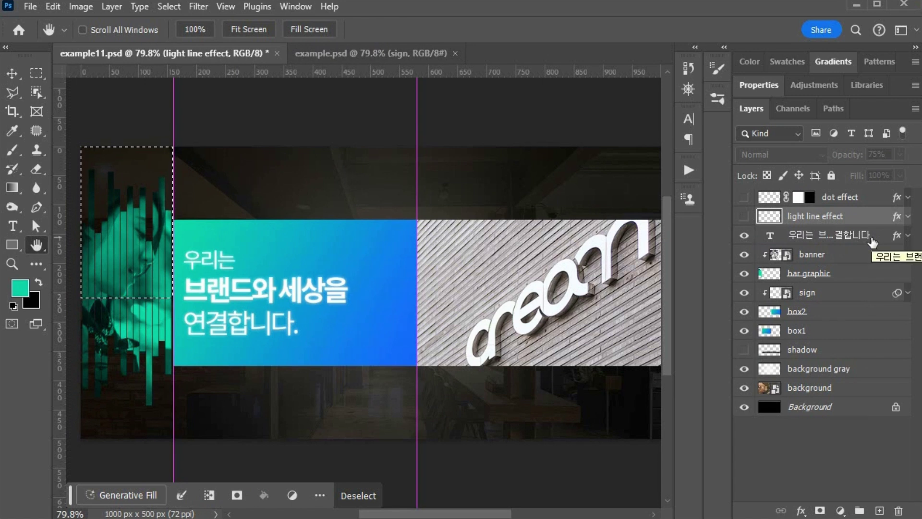
{"action": "key", "text": "ctrl+d"}
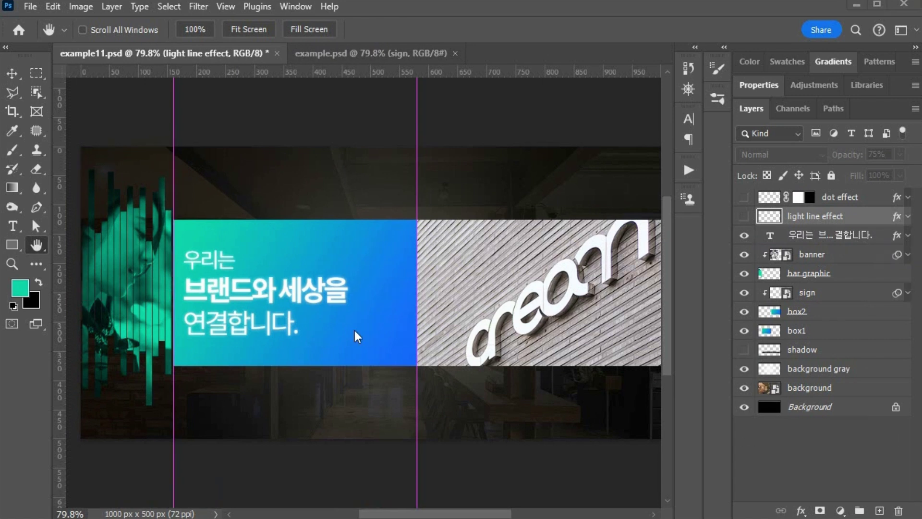
- Back in example.psd, set the Type tool to the Noto Sans KR font with white as the text colour
{"action": "left_click", "coordinate": [339, 55]}
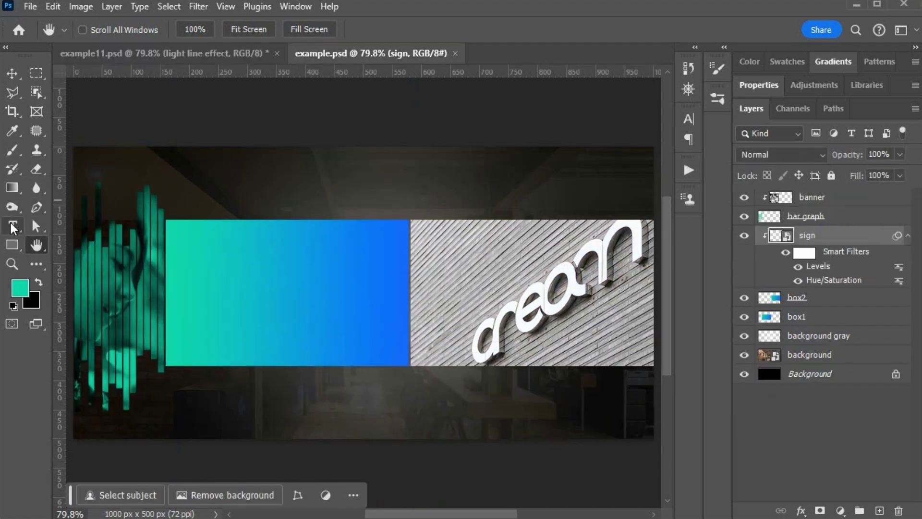
{"action": "left_click", "coordinate": [14, 227]}
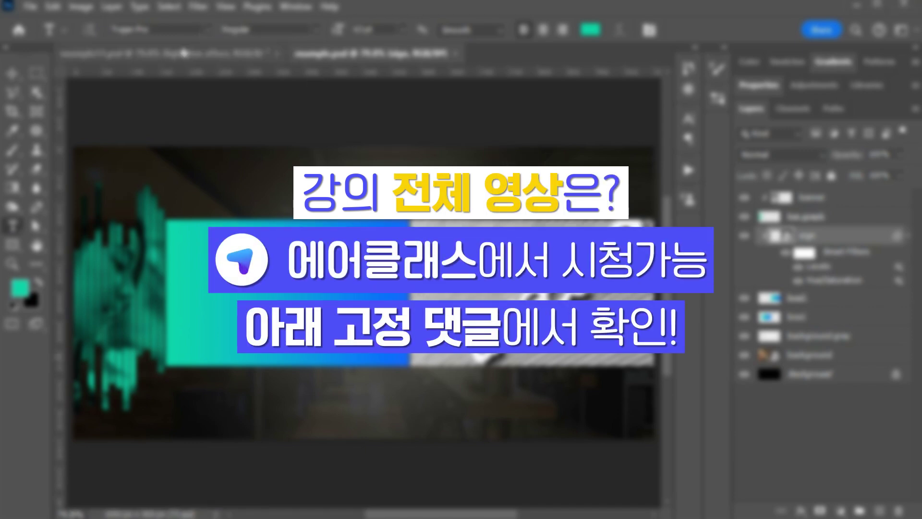
{"action": "left_click", "coordinate": [208, 30]}
{"action": "left_click", "coordinate": [257, 50]}
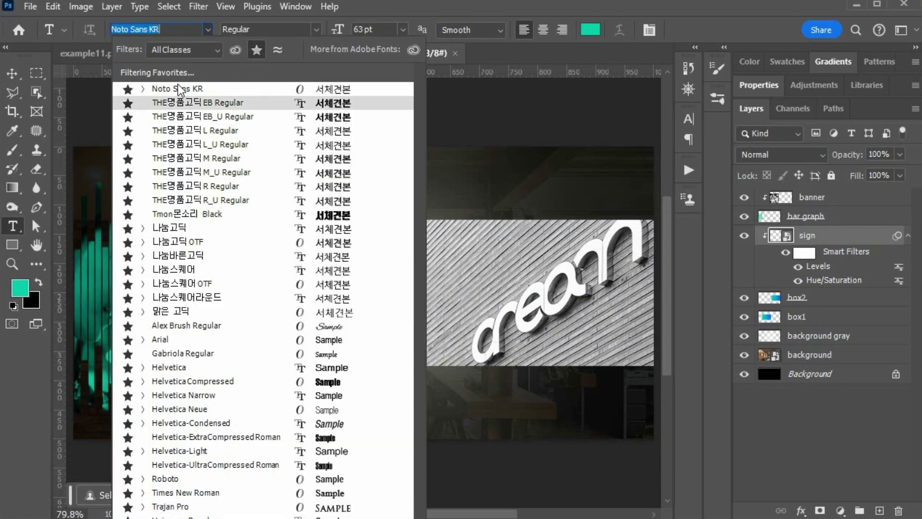
{"action": "left_click", "coordinate": [178, 90]}
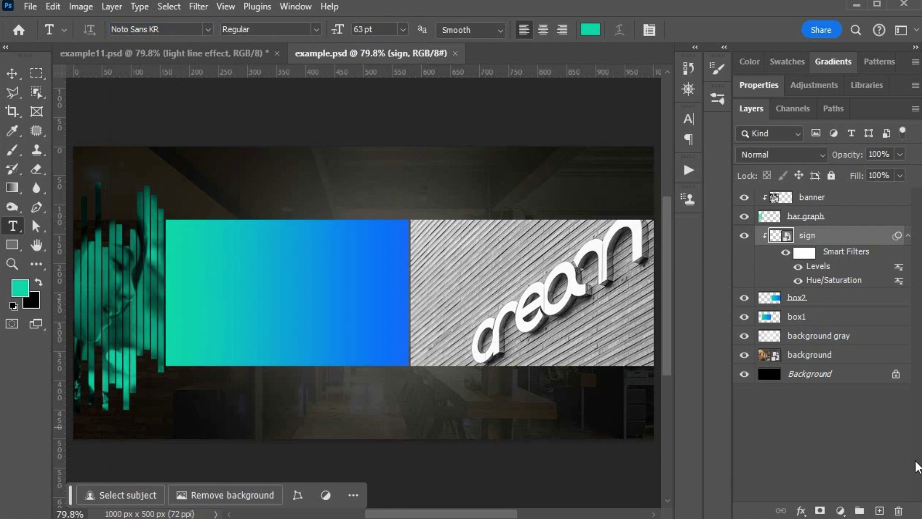
{"action": "left_click", "coordinate": [15, 306]}
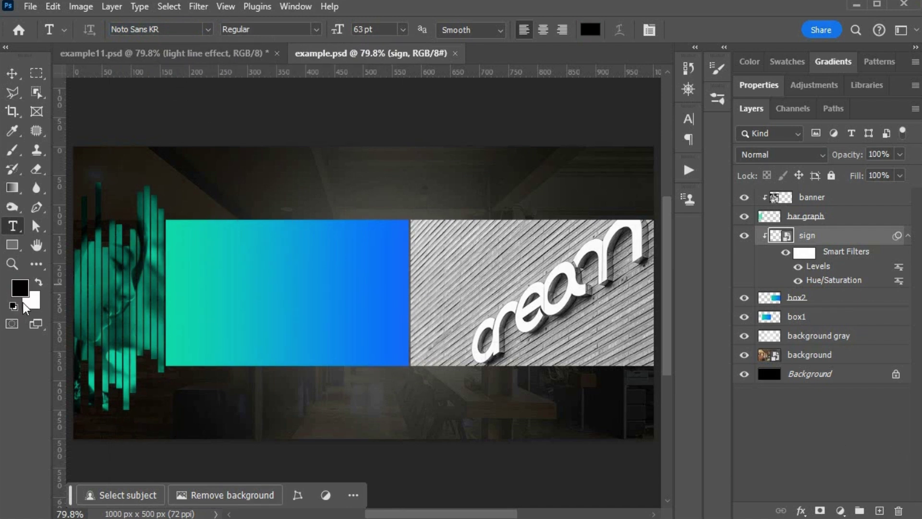
{"action": "left_click", "coordinate": [39, 284]}
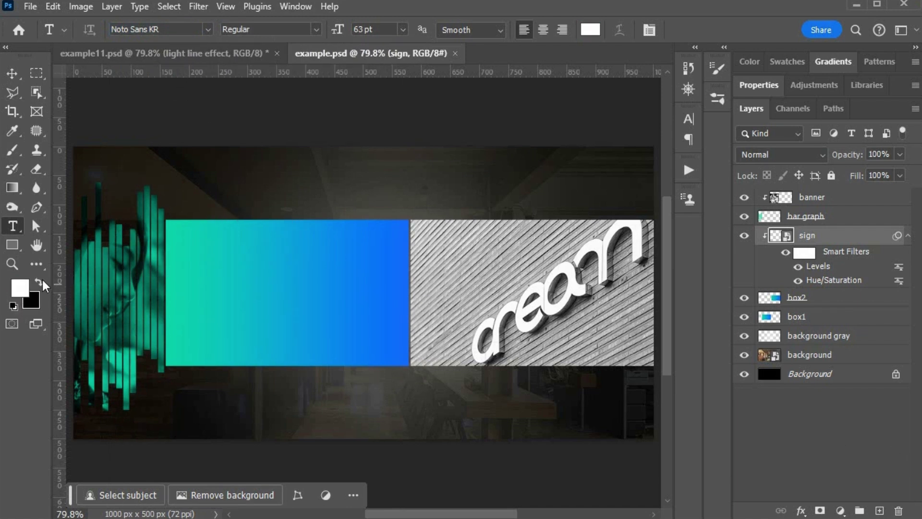
- Add a text layer reading "우리는" over the gradient box1
{"action": "left_click", "coordinate": [226, 260]}
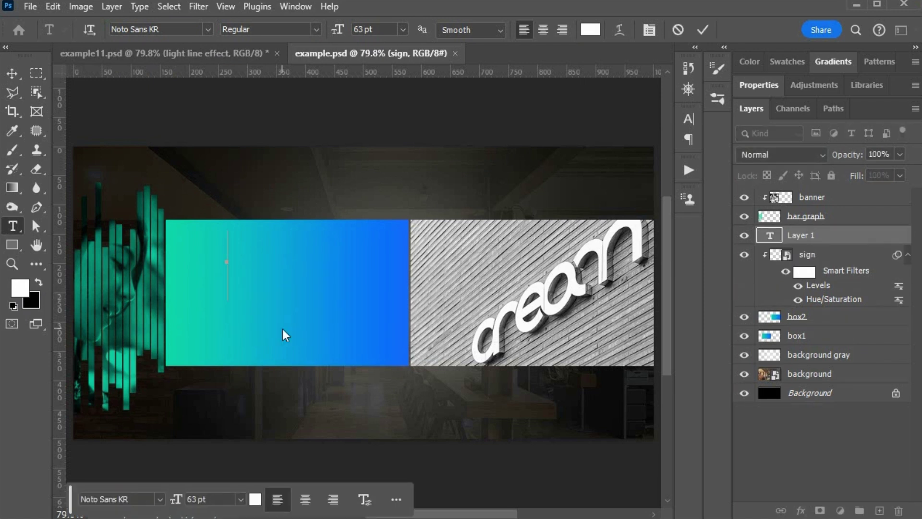
{"action": "type", "text": "dnfl"}
{"action": "key", "text": "BackSpace"}
{"action": "key", "text": "BackSpace"}
{"action": "key", "text": "BackSpace"}
{"action": "key", "text": "BackSpace"}
{"action": "type", "text": "dn"}
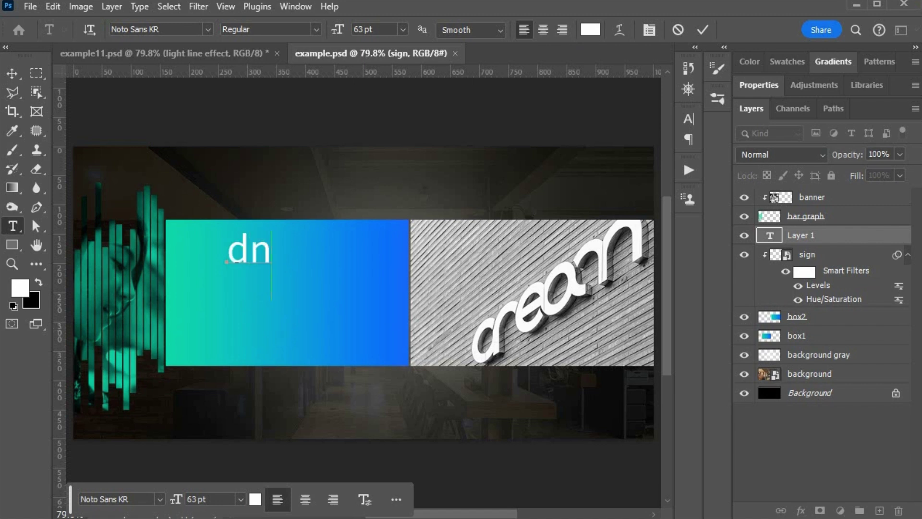
{"action": "double_click", "coordinate": [249, 252]}
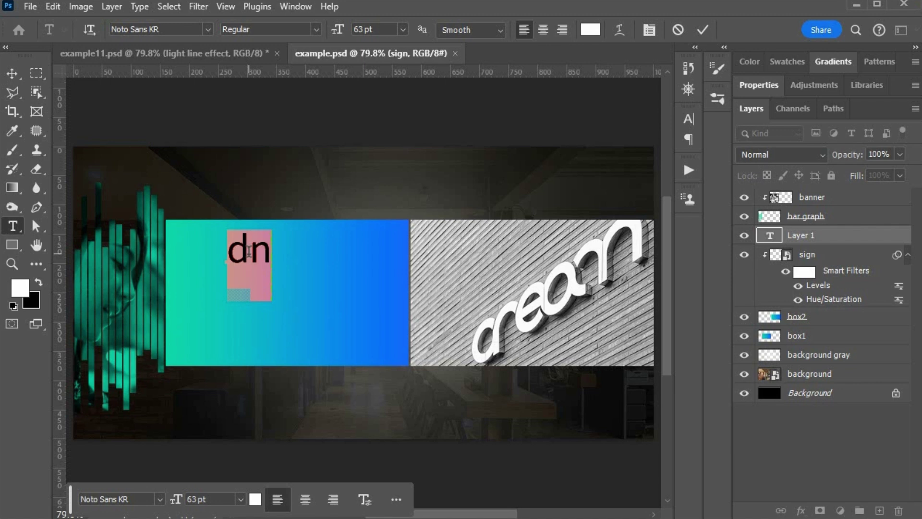
{"action": "type", "text": "우리는"}
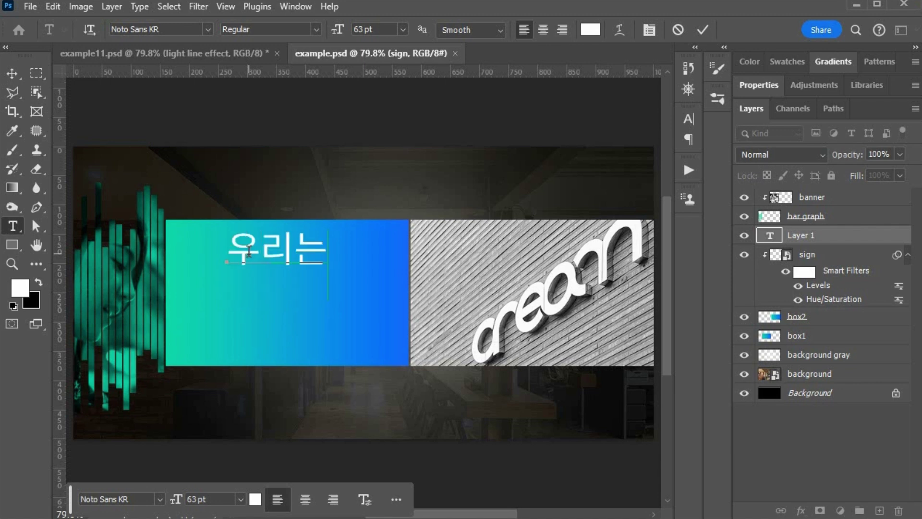
- Set the "우리는" text to 36 pt with -100 tracking and move it near the upper-left corner of box1
{"action": "double_click", "coordinate": [266, 250]}
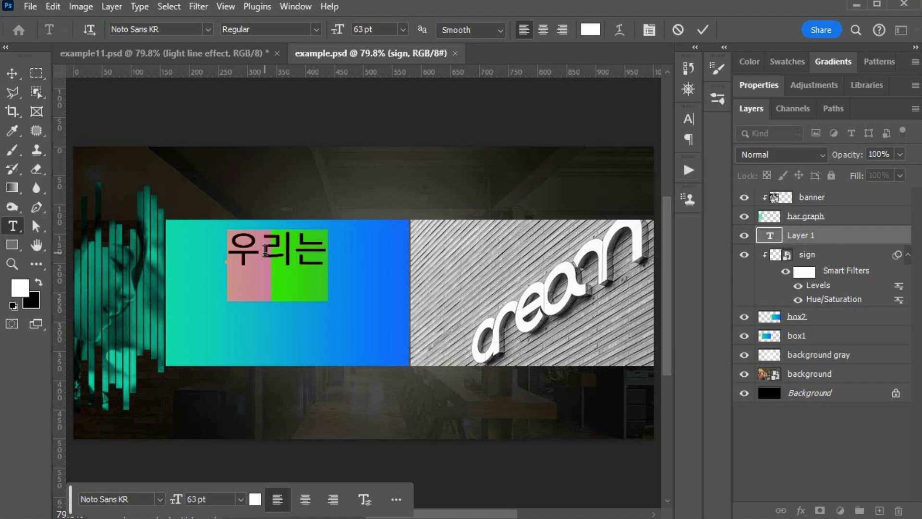
{"action": "left_click", "coordinate": [690, 119]}
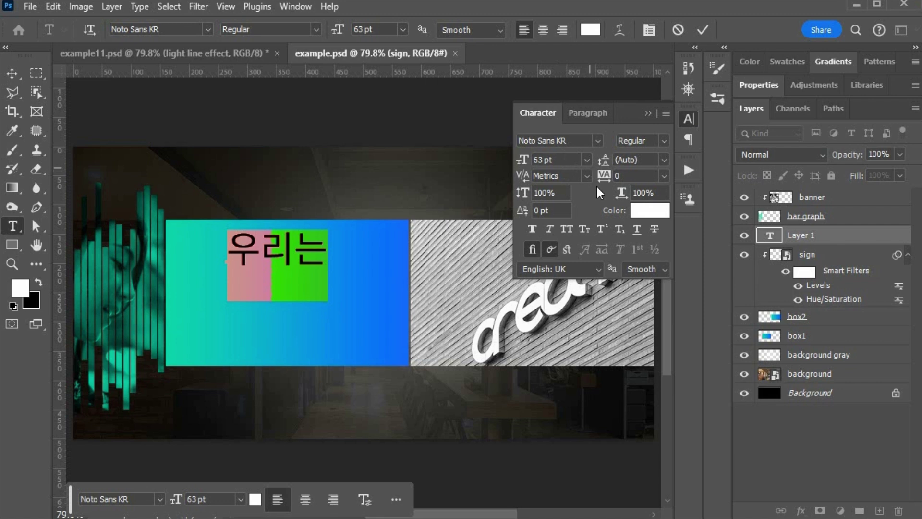
{"action": "left_click", "coordinate": [548, 159]}
{"action": "type", "text": "36"}
{"action": "left_click", "coordinate": [641, 160]}
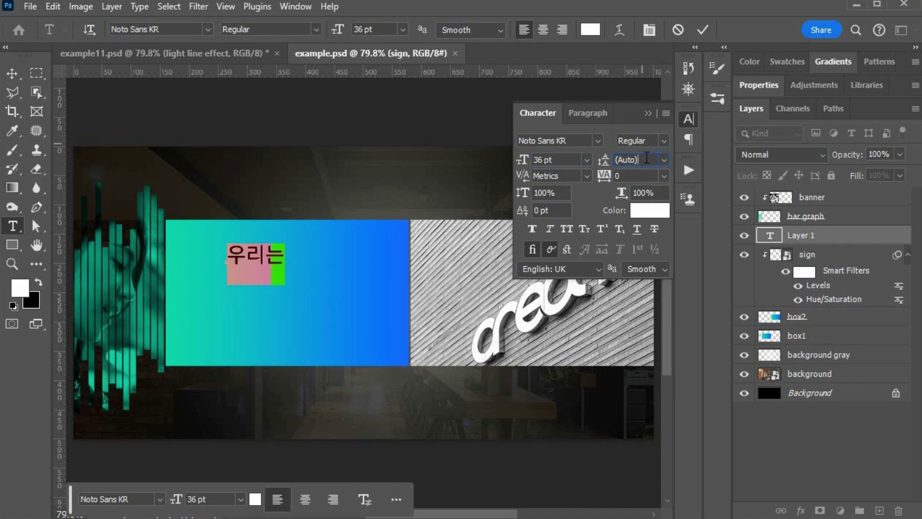
{"action": "left_click", "coordinate": [616, 177]}
{"action": "key", "text": "BackSpace"}
{"action": "key", "text": "Return"}
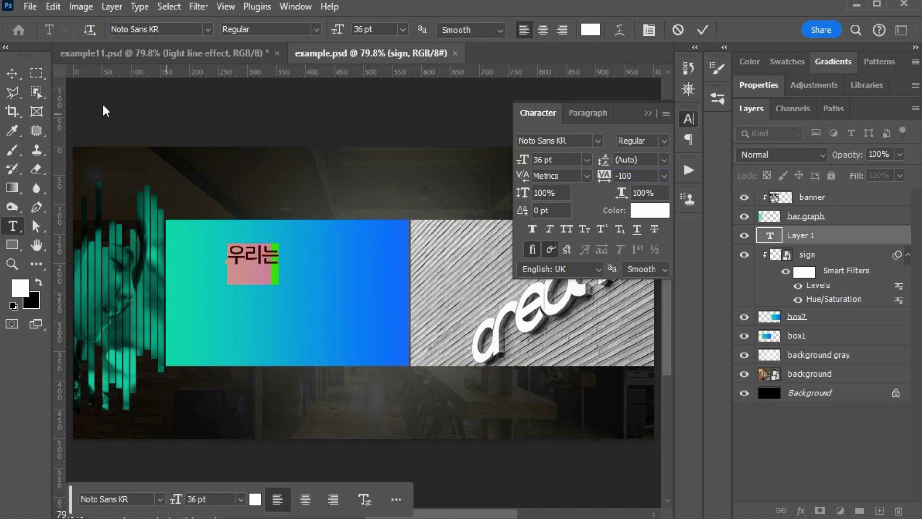
{"action": "left_click", "coordinate": [12, 73]}
{"action": "left_click_drag", "start_coordinate": [271, 263], "coordinate": [228, 265]}
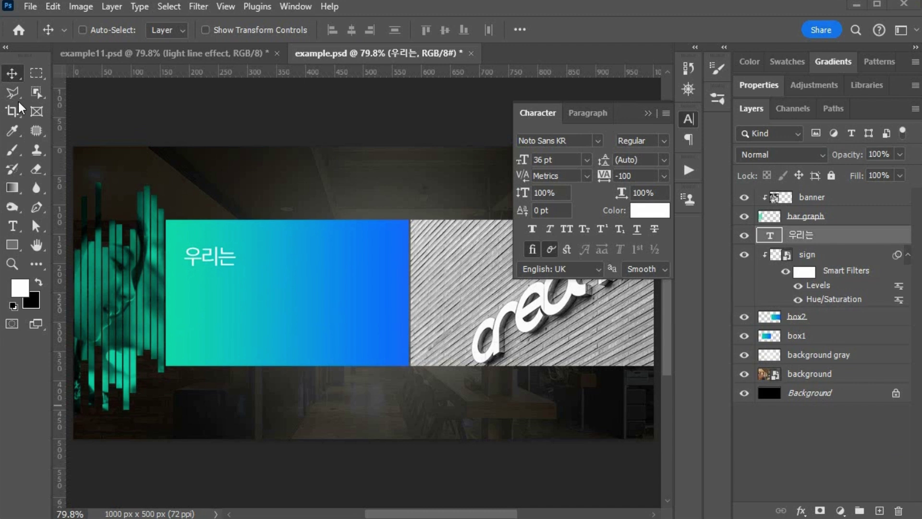
- Add a separate text layer reading "브랜드와 세상을" below the "우리는" text and copy its text
{"action": "left_click", "coordinate": [12, 226]}
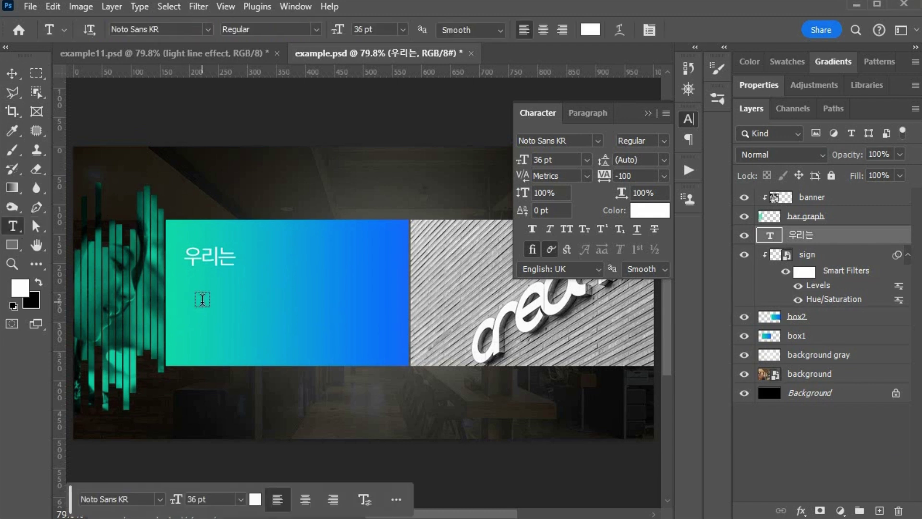
{"action": "left_click", "coordinate": [201, 301]}
{"action": "type", "text": "브랜드와 세상을"}
{"action": "triple_click", "coordinate": [261, 296]}
{"action": "key", "text": "ctrl+c"}
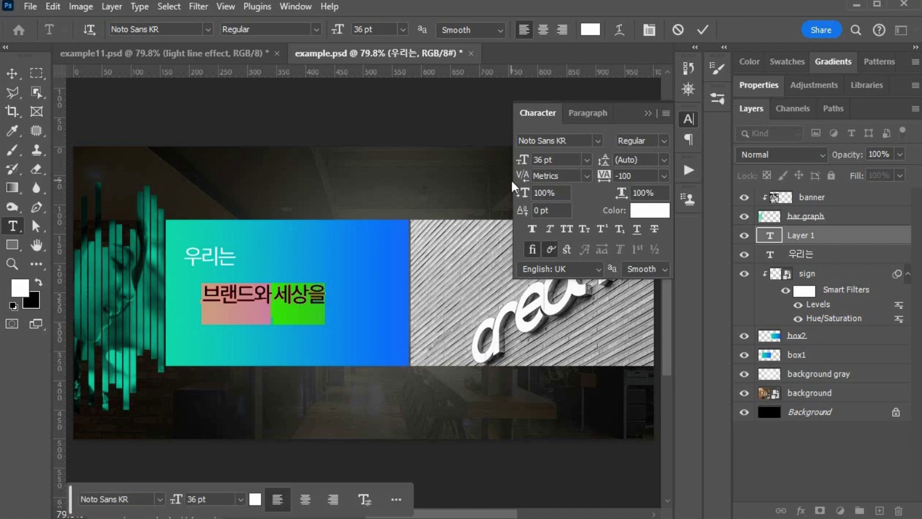
- Style the separate "브랜드와 세상을" text as 48 pt Bold and align it directly under "우리는"
{"action": "left_click", "coordinate": [529, 161]}
{"action": "type", "text": "48"}
{"action": "left_click", "coordinate": [645, 175]}
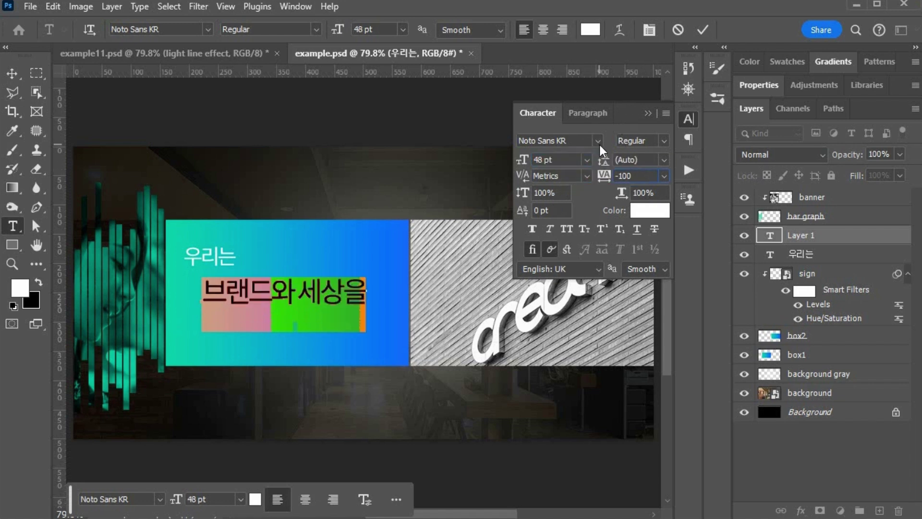
{"action": "left_click", "coordinate": [667, 141]}
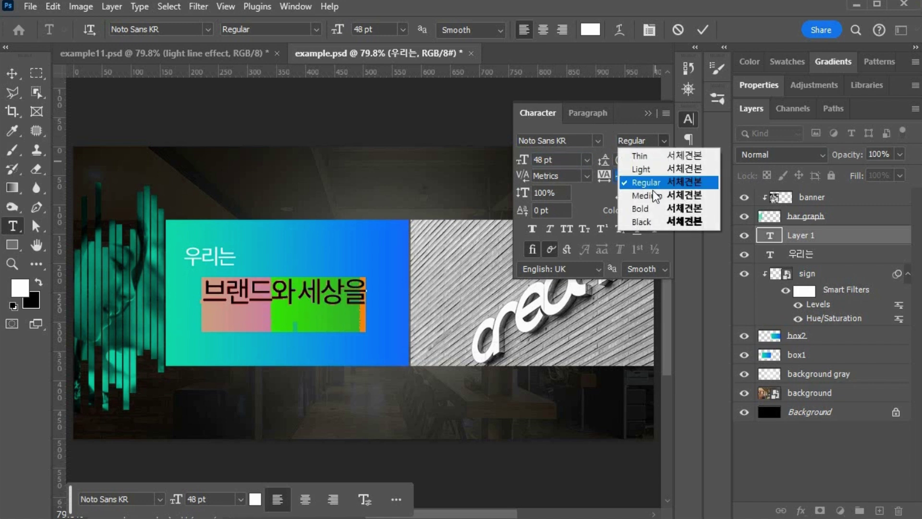
{"action": "left_click", "coordinate": [640, 209]}
{"action": "left_click", "coordinate": [12, 73]}
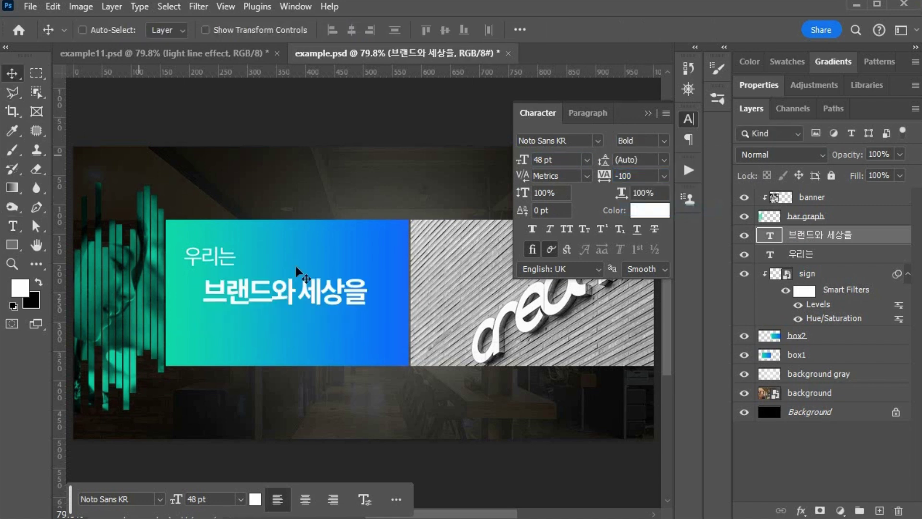
{"action": "left_click_drag", "start_coordinate": [300, 287], "coordinate": [283, 284]}
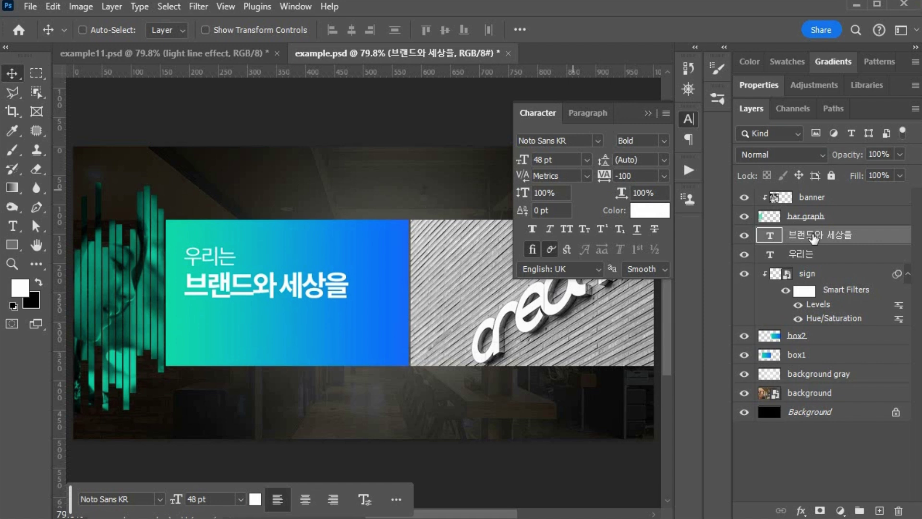
- Delete the separate "브랜드와 세상을" layer and extend the "우리는" text with the pasted "브랜드와 세상을" line and a third line, "연결합니다."
{"action": "left_click_drag", "start_coordinate": [814, 238], "coordinate": [899, 510]}
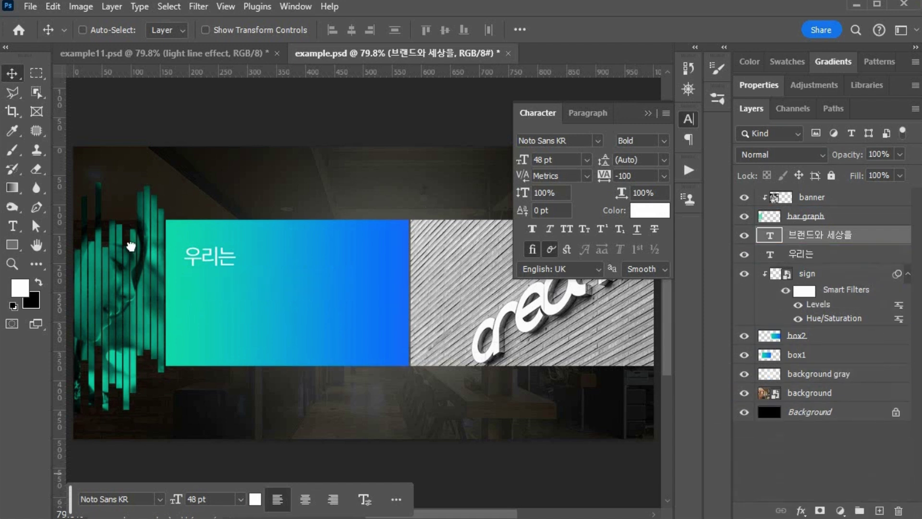
{"action": "left_click", "coordinate": [13, 226]}
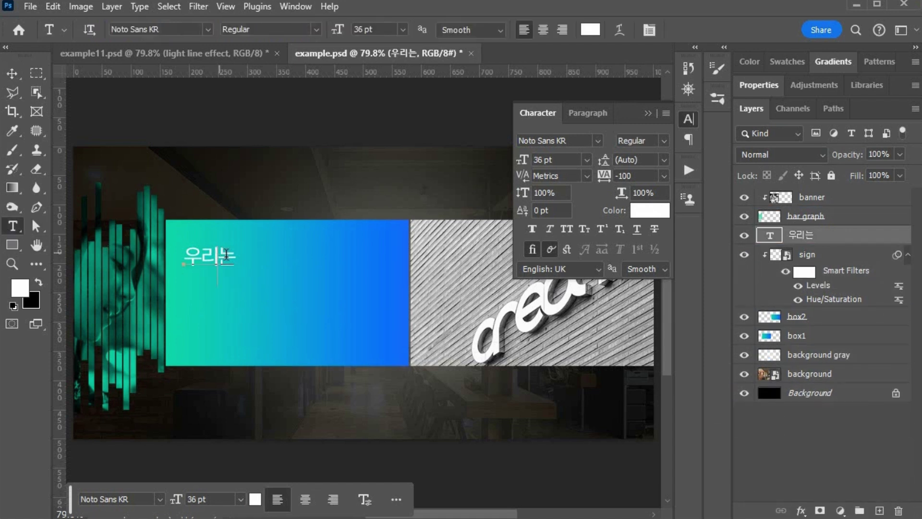
{"action": "left_click", "coordinate": [226, 256]}
{"action": "key", "text": "ctrl+v"}
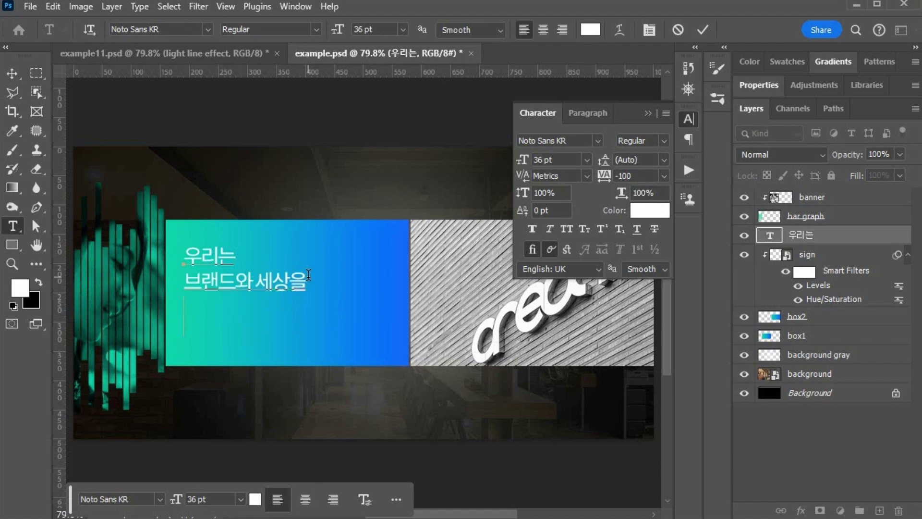
{"action": "key", "text": "BackSpace"}
{"action": "key", "text": "BackSpace"}
{"action": "key", "text": "BackSpace"}
{"action": "type", "text": "연결합니다."}
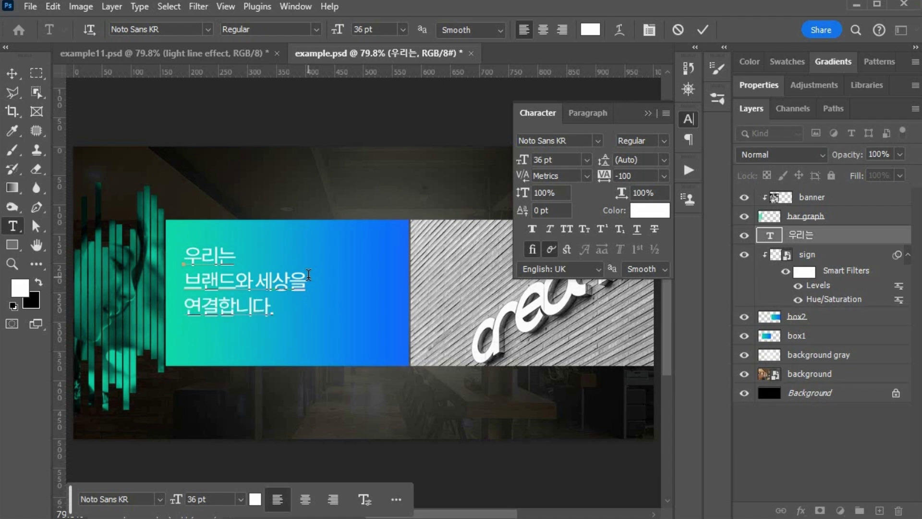
- Set the leading of the first slogan line, "우리는", to 48 pt
{"action": "left_click_drag", "start_coordinate": [185, 253], "coordinate": [235, 283]}
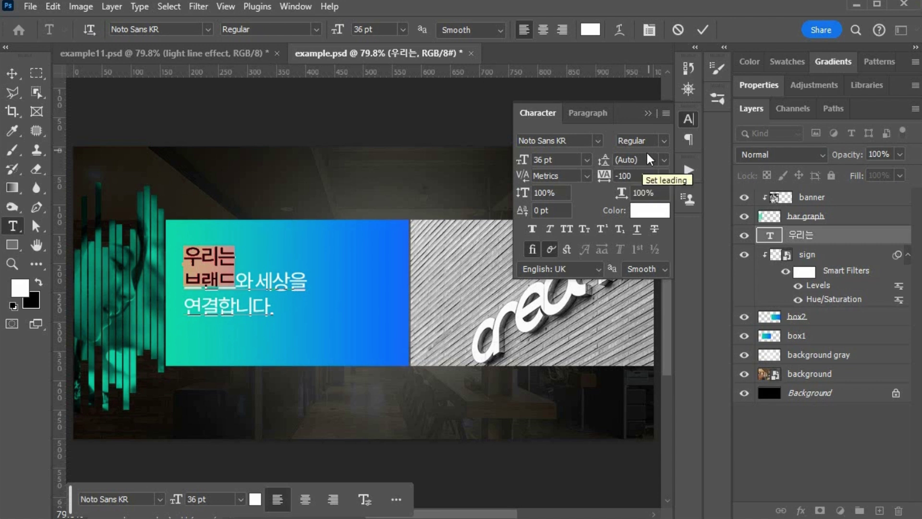
{"action": "left_click", "coordinate": [606, 163]}
{"action": "type", "text": "48"}
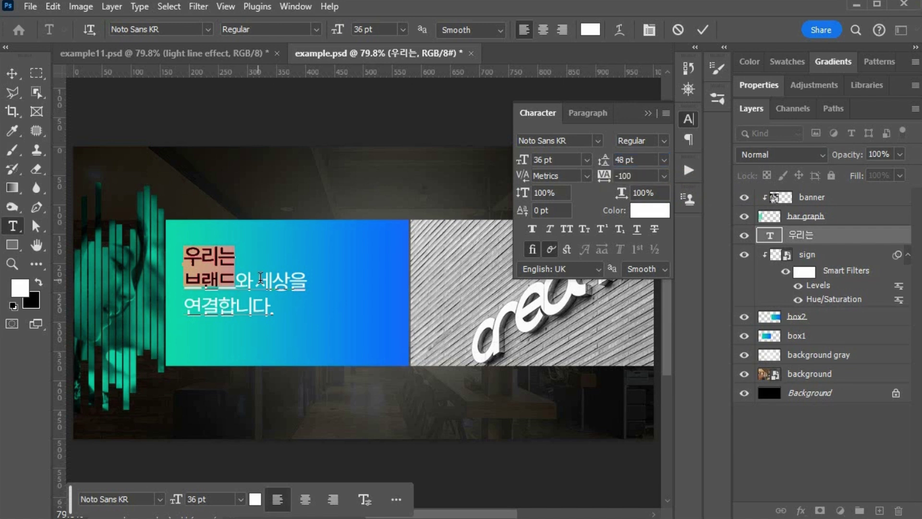
- Format the "브랜드와 세상을" line as Bold, 48 pt, with 56 pt leading
{"action": "double_click", "coordinate": [267, 281]}
{"action": "triple_click", "coordinate": [267, 282]}
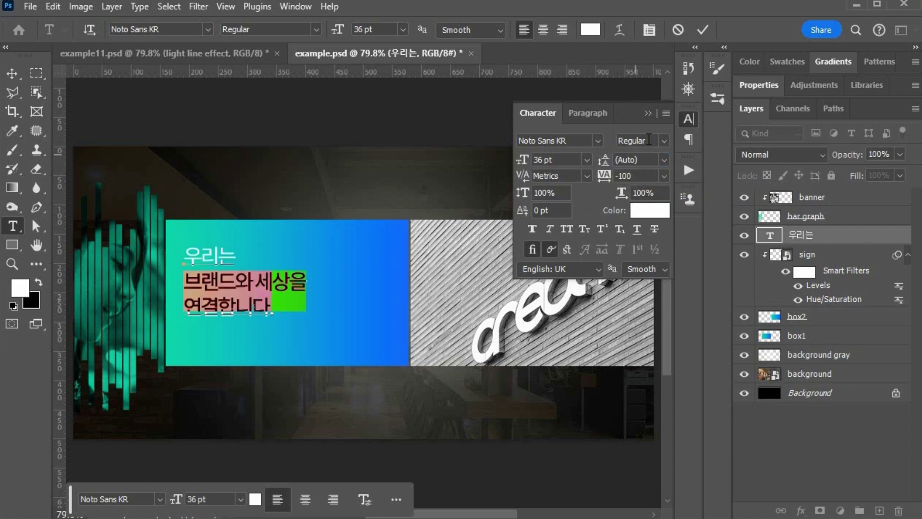
{"action": "left_click", "coordinate": [665, 141]}
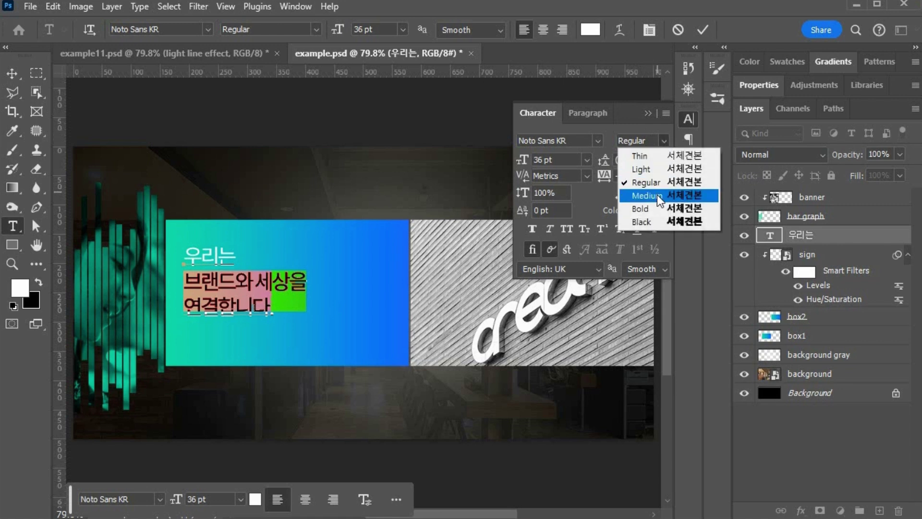
{"action": "left_click", "coordinate": [661, 209]}
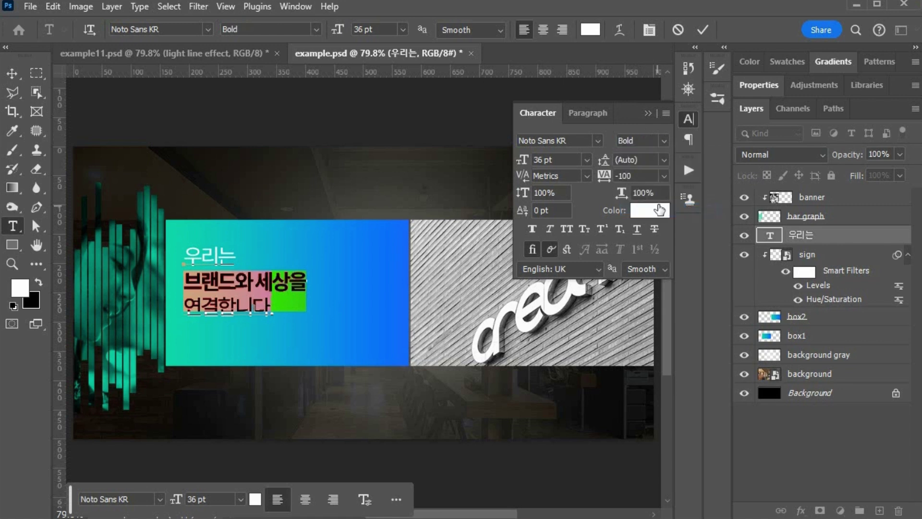
{"action": "left_click", "coordinate": [557, 164]}
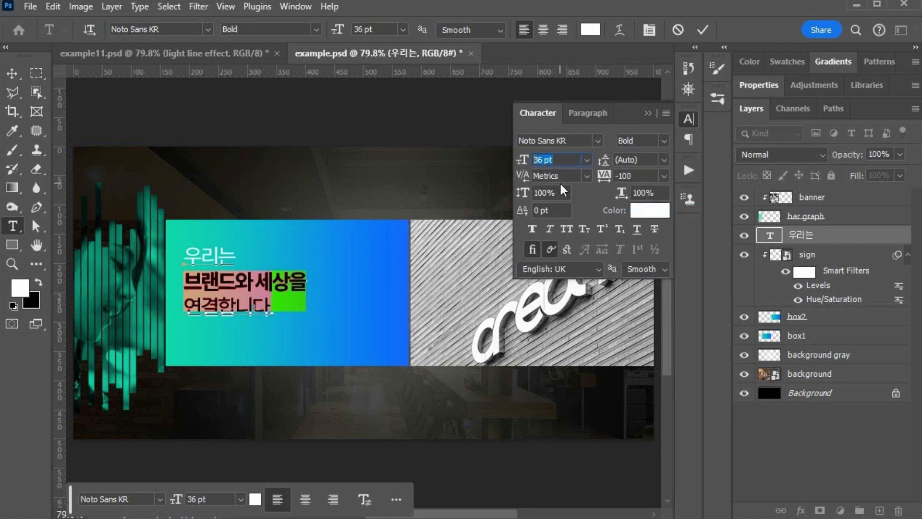
{"action": "type", "text": "48"}
{"action": "key", "text": "Tab"}
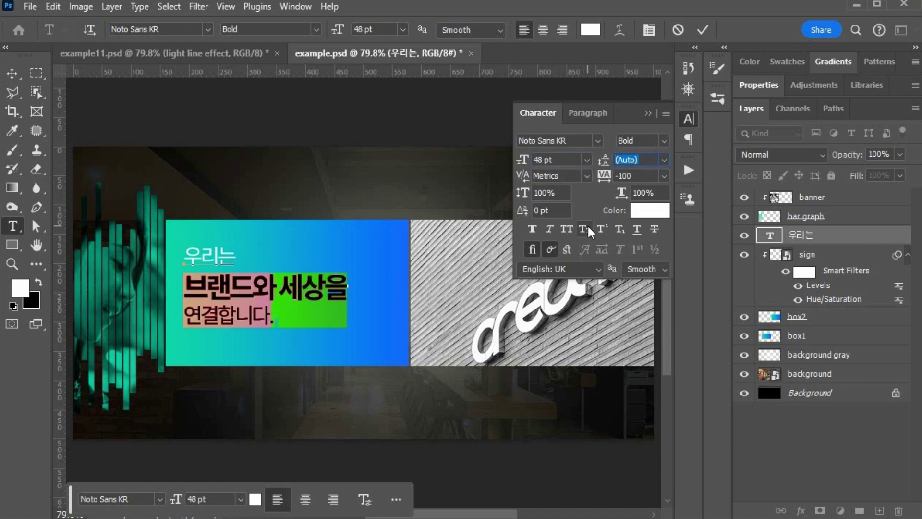
{"action": "type", "text": "56"}
{"action": "key", "text": "Return"}
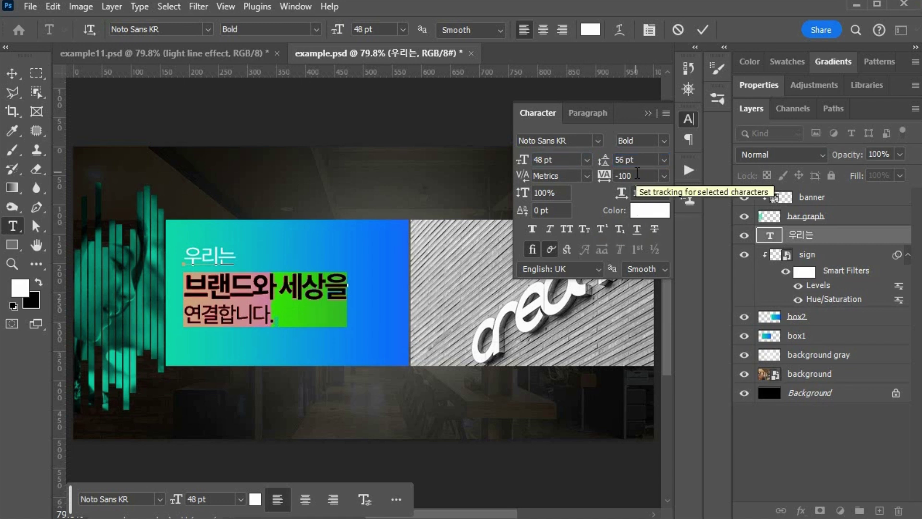
- Set the "연결합니다." line to 46 pt with 56 pt leading
{"action": "left_click", "coordinate": [275, 318]}
{"action": "left_click_drag", "start_coordinate": [274, 318], "coordinate": [162, 319]}
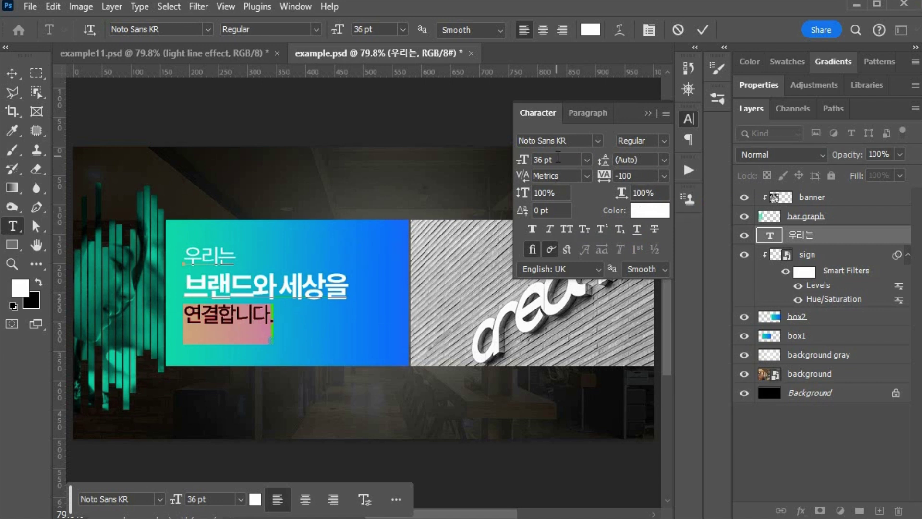
{"action": "left_click", "coordinate": [558, 156]}
{"action": "type", "text": "46"}
{"action": "key", "text": "Return"}
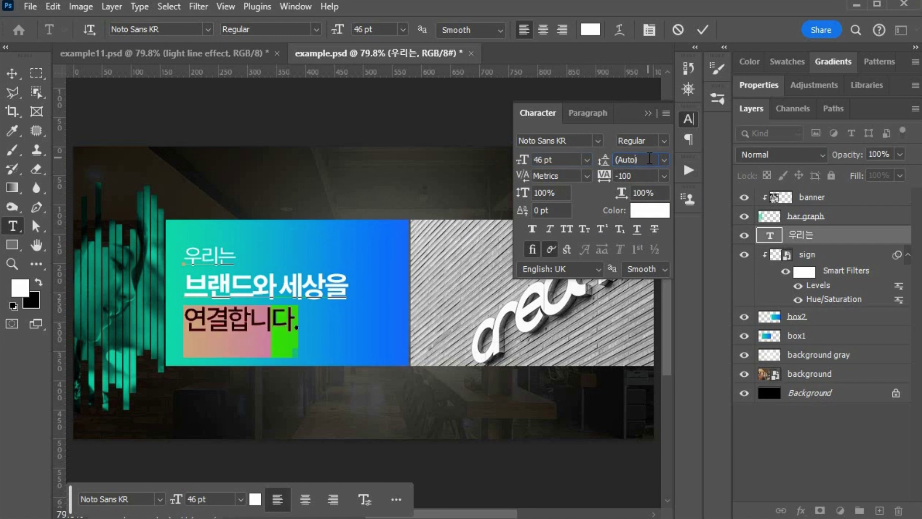
{"action": "left_click", "coordinate": [644, 160]}
{"action": "type", "text": "56"}
{"action": "key", "text": "Return"}
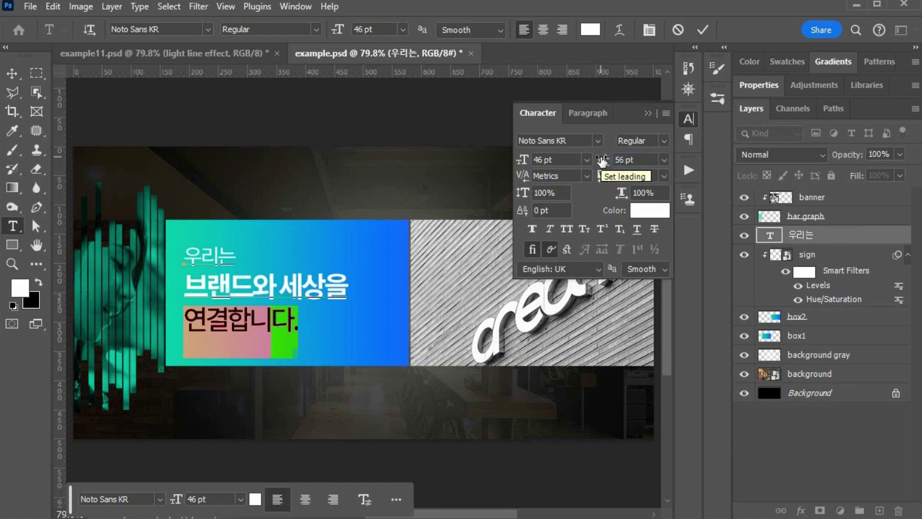
- Move the three-line slogan slightly up and left within box1 and collapse the sign layer's smart filter list
{"action": "left_click", "coordinate": [12, 73]}
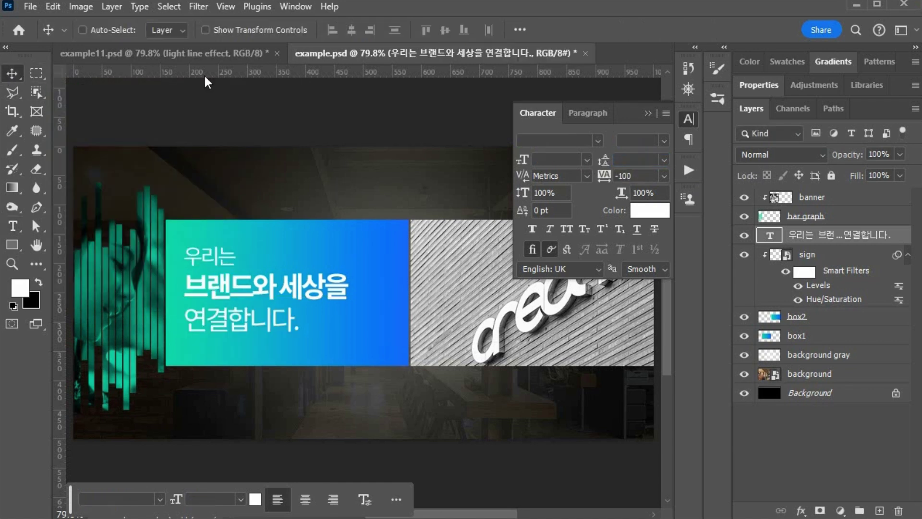
{"action": "left_click_drag", "start_coordinate": [234, 288], "coordinate": [232, 282]}
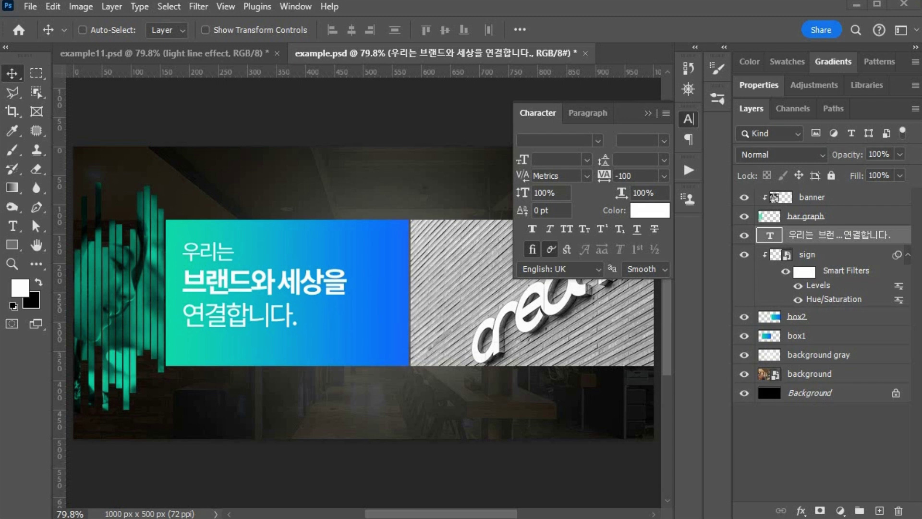
{"action": "left_click", "coordinate": [649, 114]}
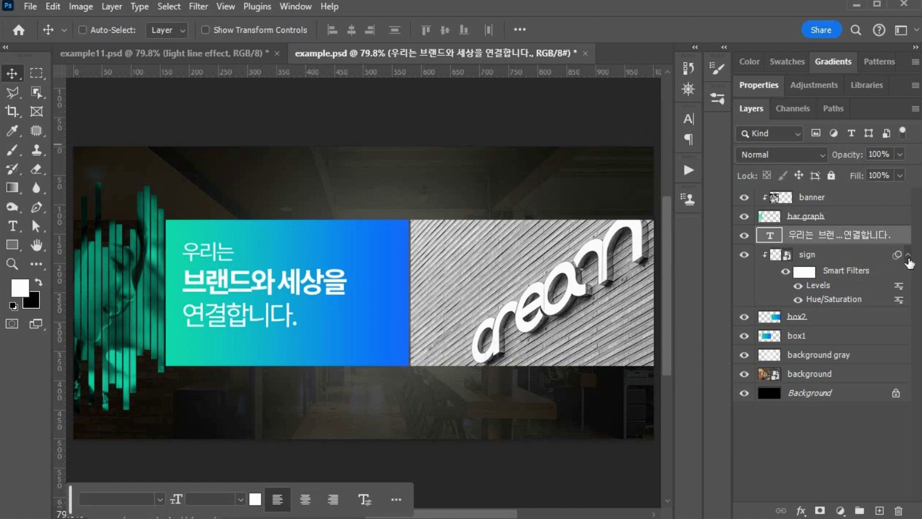
{"action": "left_click", "coordinate": [908, 257]}
- Apply a white Outer Glow at 35% opacity and 7 px size to the slogan text and shift it slightly down
{"action": "double_click", "coordinate": [901, 240]}
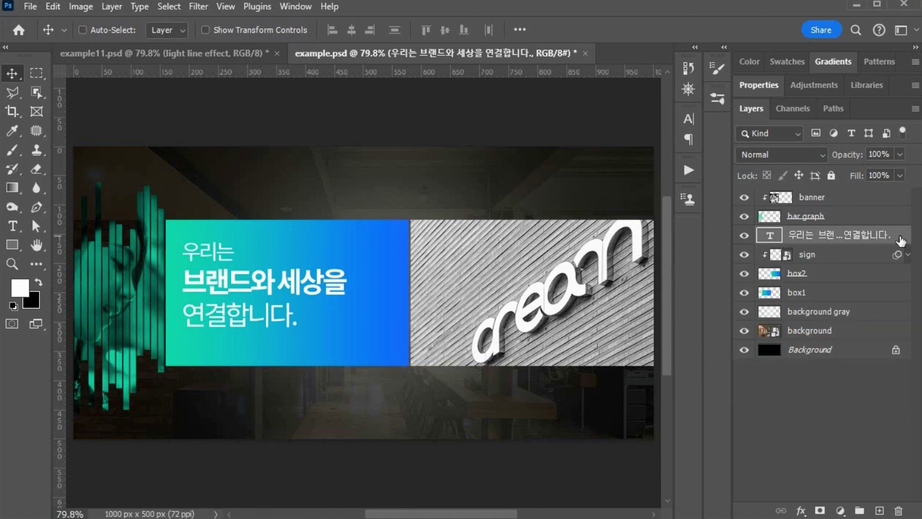
{"action": "left_click_drag", "start_coordinate": [745, 19], "coordinate": [587, 37]}
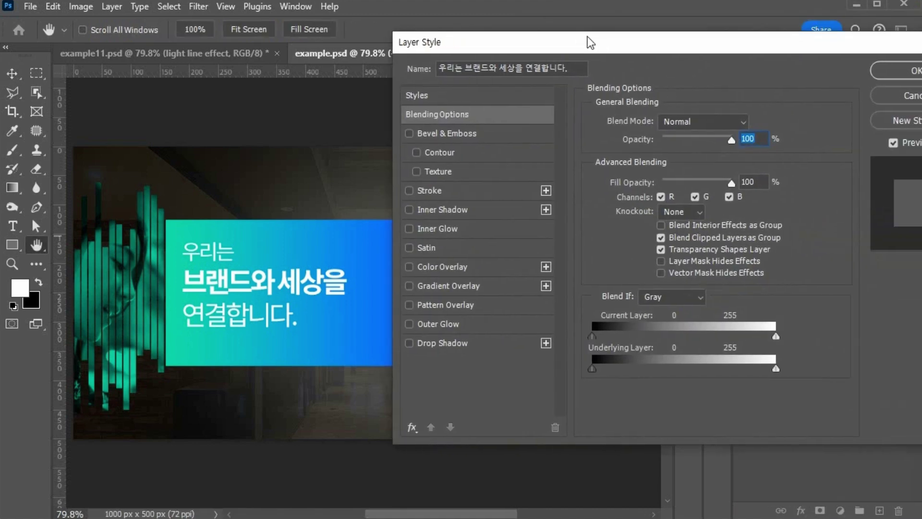
{"action": "left_click", "coordinate": [426, 322]}
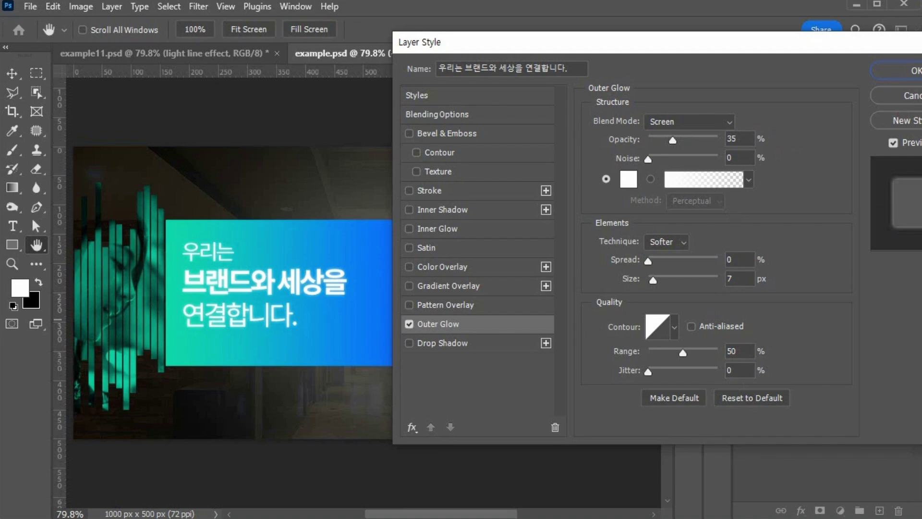
{"action": "left_click", "coordinate": [913, 71]}
{"action": "left_click_drag", "start_coordinate": [296, 289], "coordinate": [296, 289]}
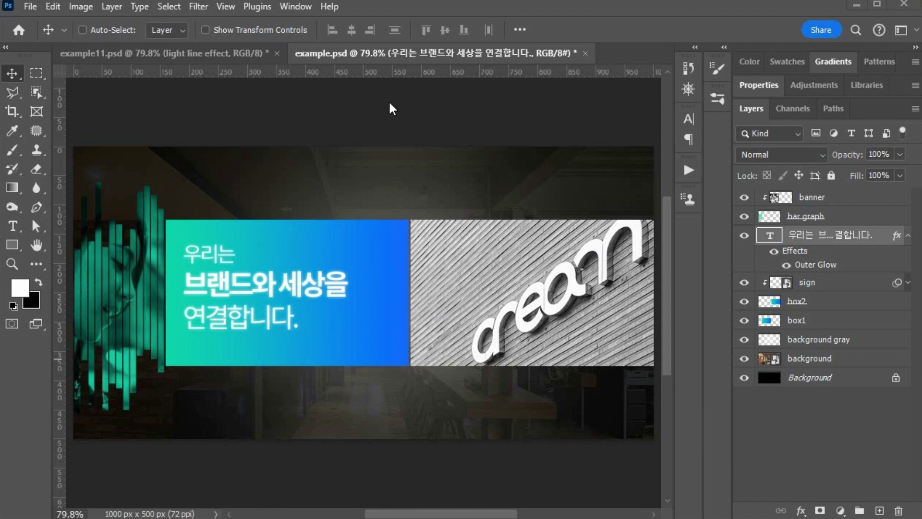
- In example11.psd, show the light line effect layer and briefly preview the dot effect layer
{"action": "left_click", "coordinate": [222, 54]}
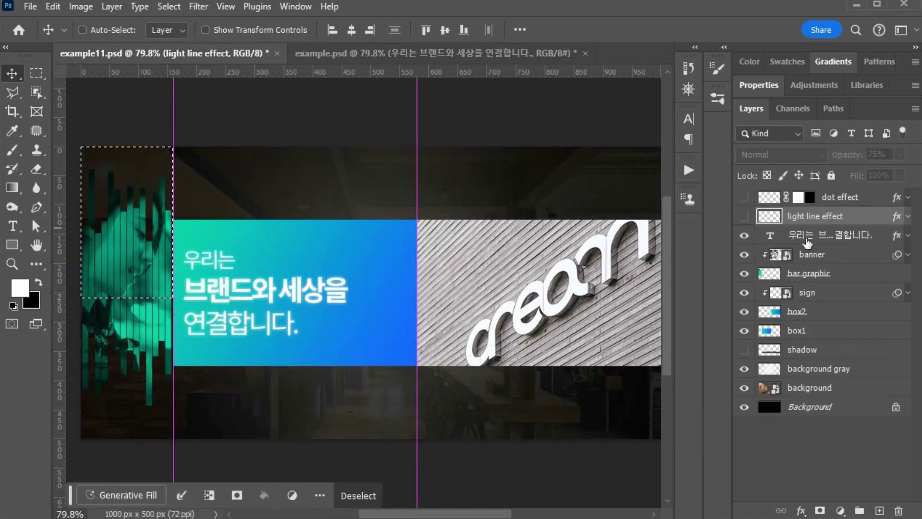
{"action": "left_click", "coordinate": [745, 216]}
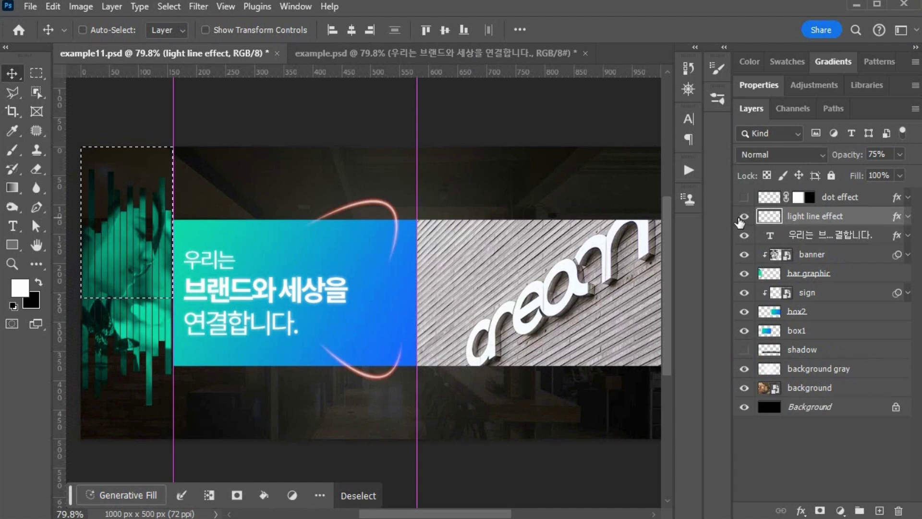
{"action": "left_click", "coordinate": [744, 197]}
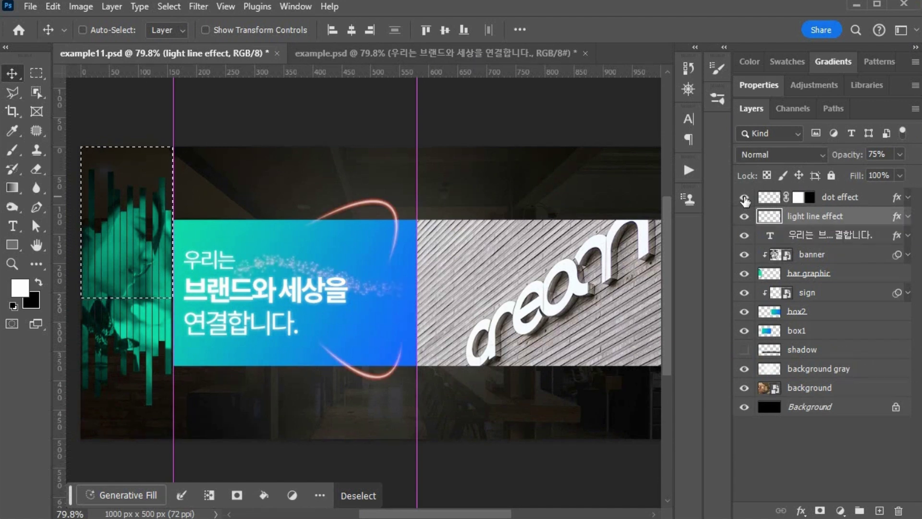
{"action": "left_click", "coordinate": [744, 197]}
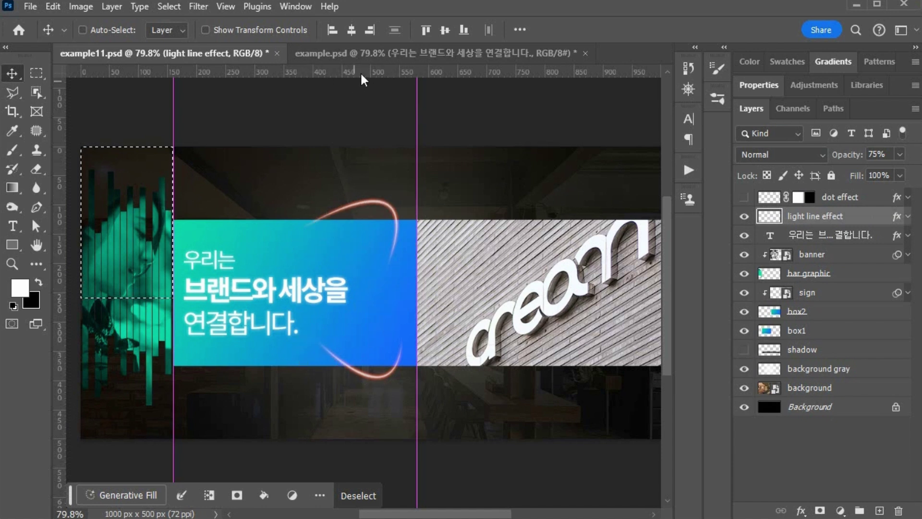
- Back in example.psd, put the slogan text layer at the top of the layer stack, collapse its effects and save the document
{"action": "left_click", "coordinate": [365, 53]}
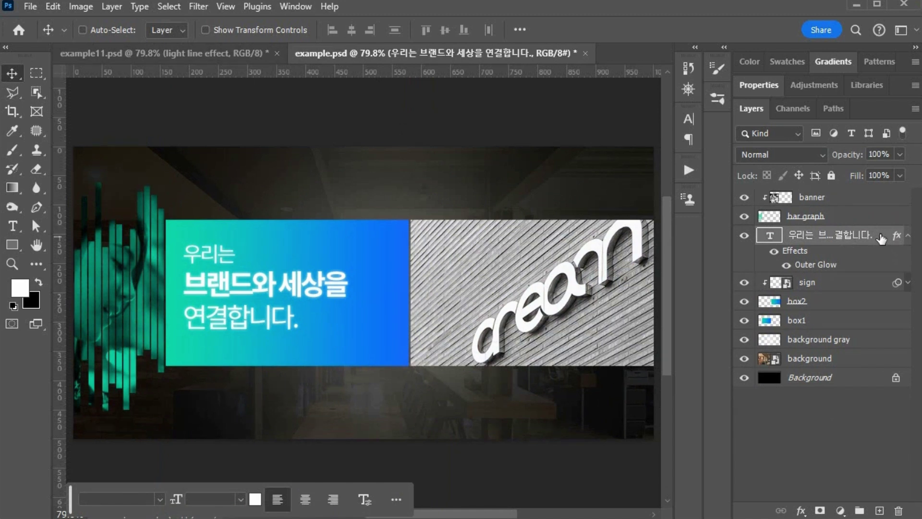
{"action": "left_click_drag", "start_coordinate": [881, 239], "coordinate": [875, 190]}
{"action": "left_click", "coordinate": [909, 198]}
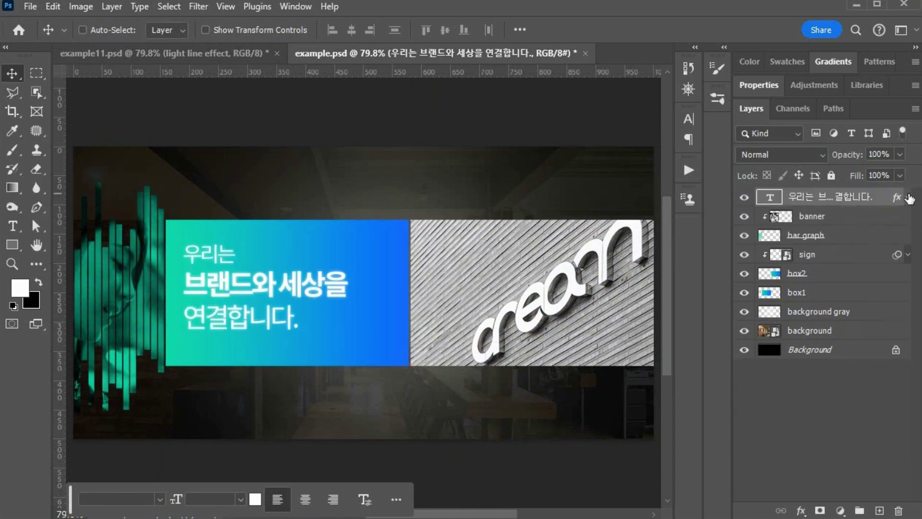
{"action": "key", "text": "ctrl+s"}
- Nudge the slogan text slightly left and down within box1
{"action": "key", "text": "Left"}
{"action": "key", "text": "Left"}
{"action": "key", "text": "Left"}
{"action": "key", "text": "Left"}
{"action": "key", "text": "Left"}
{"action": "key", "text": "Left"}
{"action": "key", "text": "Left"}
{"action": "key", "text": "Left"}
{"action": "key", "text": "Left"}
{"action": "key", "text": "Left"}
{"action": "key", "text": "Left"}
{"action": "key", "text": "Left"}
{"action": "key", "text": "Left"}
{"action": "key", "text": "Left"}
{"action": "key", "text": "Left"}
{"action": "key", "text": "Left"}
{"action": "key", "text": "Left"}
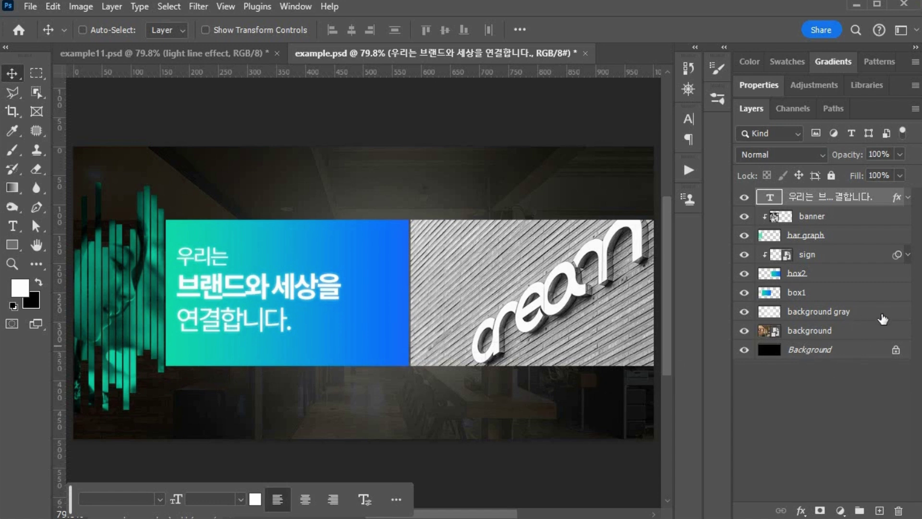
- Add a new layer directly above the background gray layer and name it "shadow"
{"action": "left_click", "coordinate": [882, 316]}
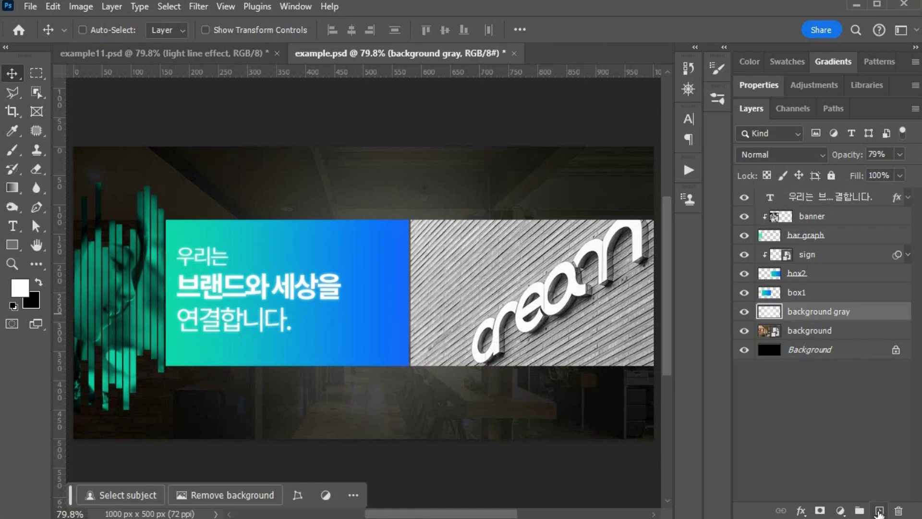
{"action": "left_click", "coordinate": [879, 511]}
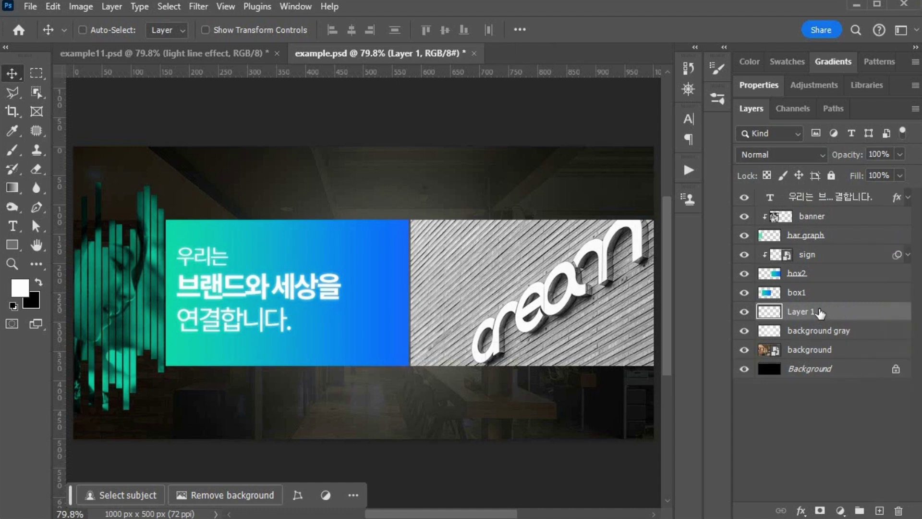
{"action": "double_click", "coordinate": [807, 312]}
{"action": "type", "text": "ㄴ"}
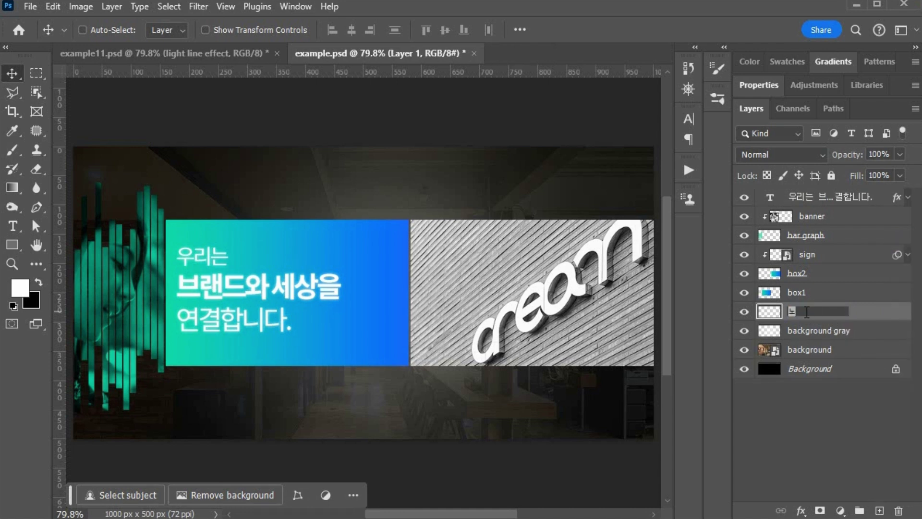
{"action": "type", "text": "hadow"}
{"action": "key", "text": "Return"}
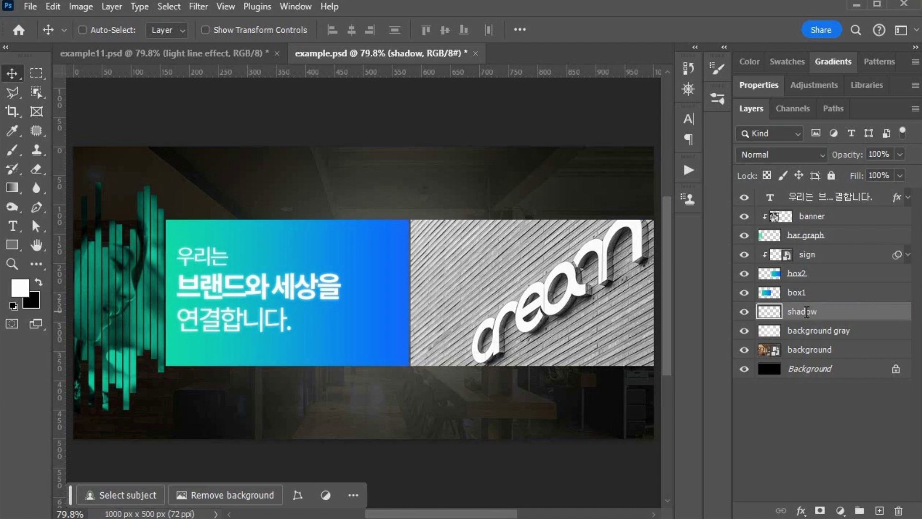
- Set the foreground colour to black and set up the Brush tool with the 부드러운 원 soft round preset at 100 px
{"action": "left_click", "coordinate": [39, 283]}
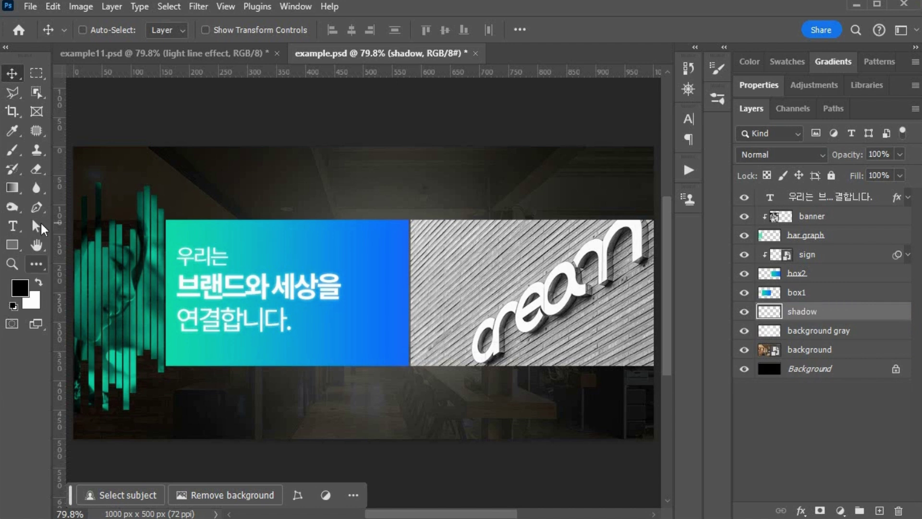
{"action": "left_click", "coordinate": [13, 153]}
{"action": "left_click", "coordinate": [104, 30]}
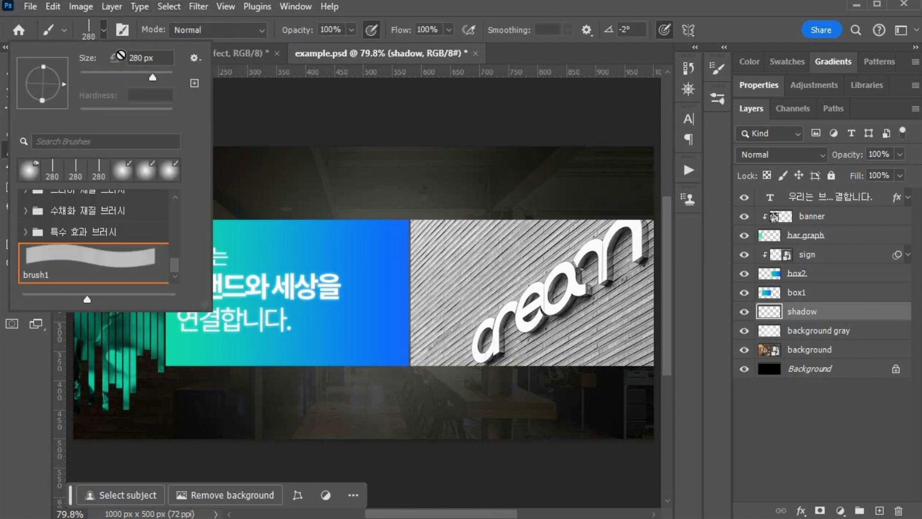
{"action": "scroll", "coordinate": [109, 235], "scroll_direction": "down", "scroll_amount": 2}
{"action": "scroll", "coordinate": [109, 235], "scroll_direction": "up", "scroll_amount": 4}
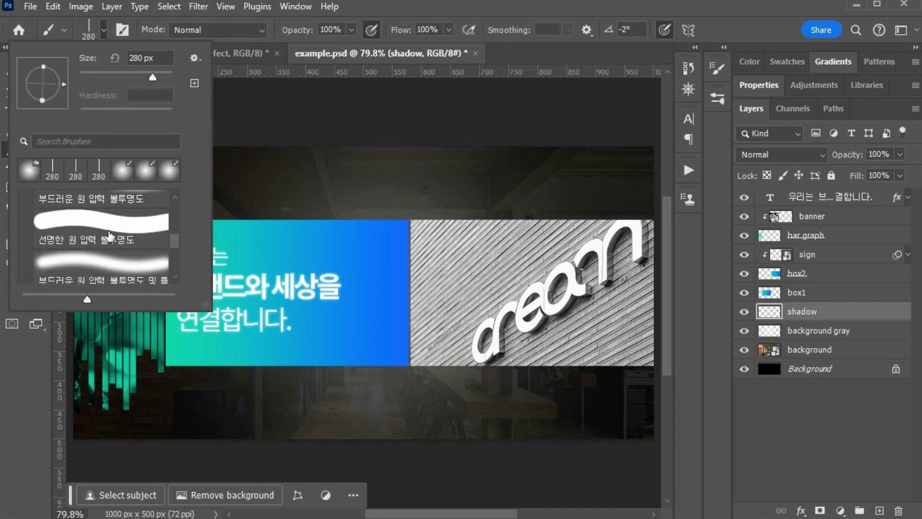
{"action": "left_click", "coordinate": [89, 231]}
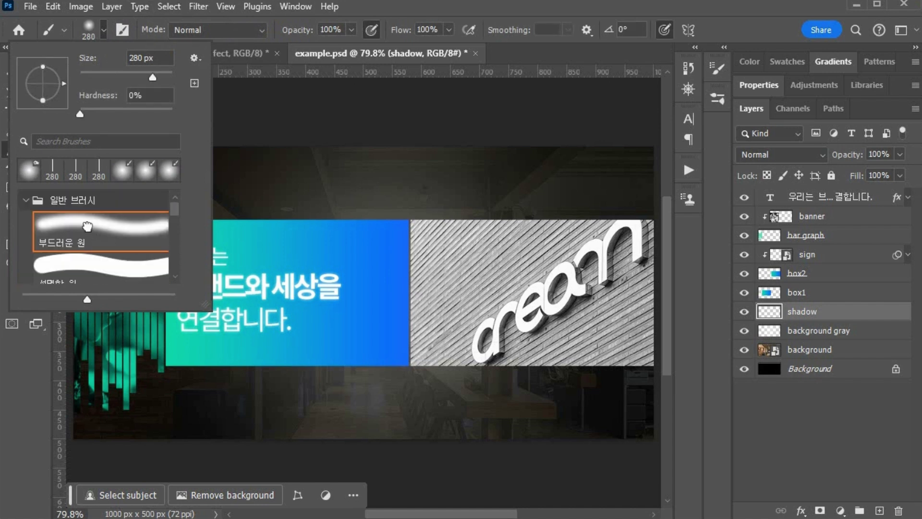
{"action": "left_click_drag", "start_coordinate": [156, 58], "coordinate": [105, 57]}
{"action": "type", "text": "1"}
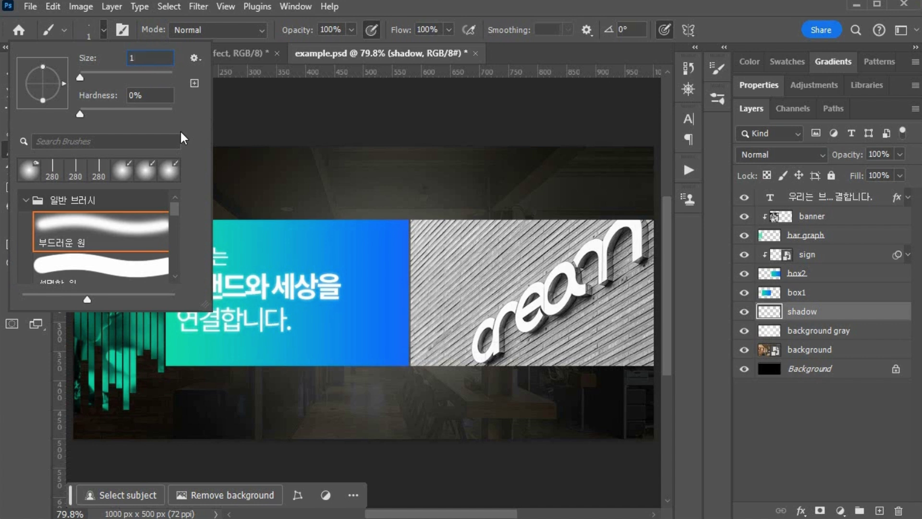
{"action": "type", "text": "00"}
{"action": "key", "text": "Return"}
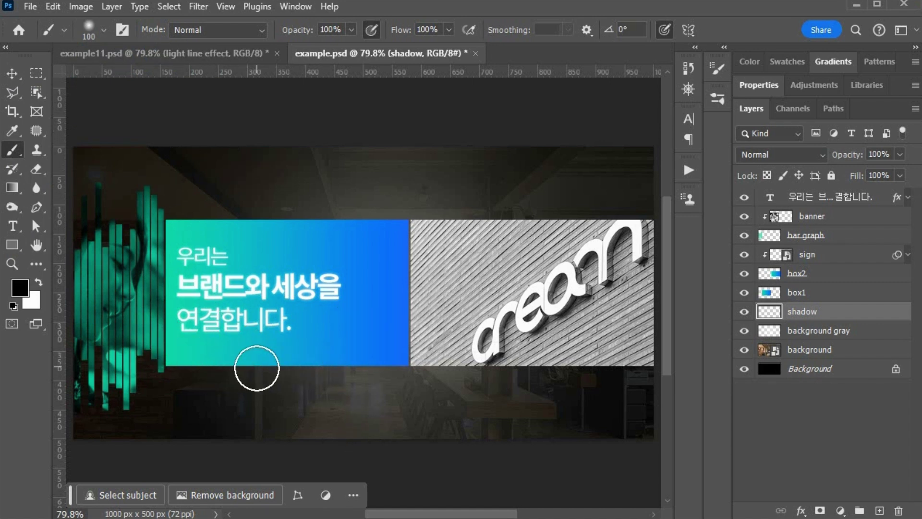
- Paint a soft black shadow along the lower edge of the boxes, redoing the full-strength stroke with brush opacity at 46%
{"action": "left_click_drag", "start_coordinate": [192, 366], "coordinate": [639, 356]}
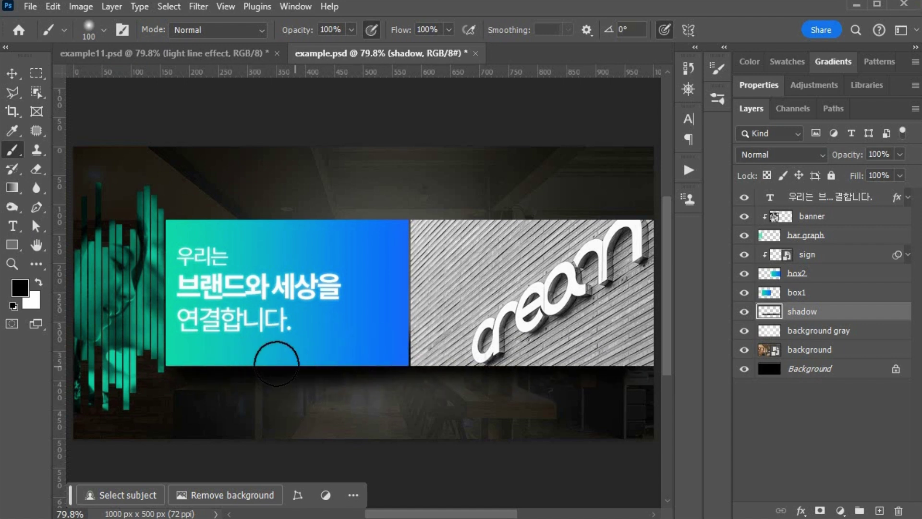
{"action": "key", "text": "ctrl+z"}
{"action": "left_click", "coordinate": [351, 30]}
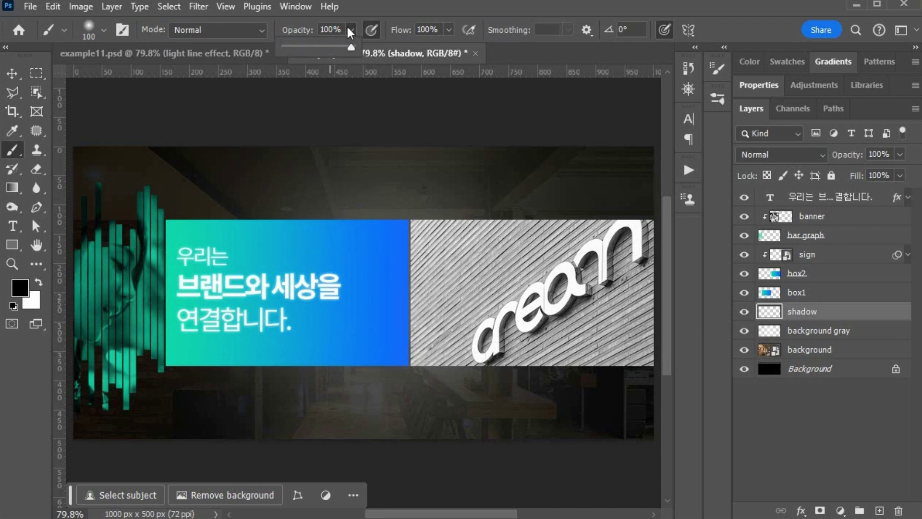
{"action": "left_click_drag", "start_coordinate": [346, 49], "coordinate": [317, 54]}
{"action": "left_click", "coordinate": [216, 346]}
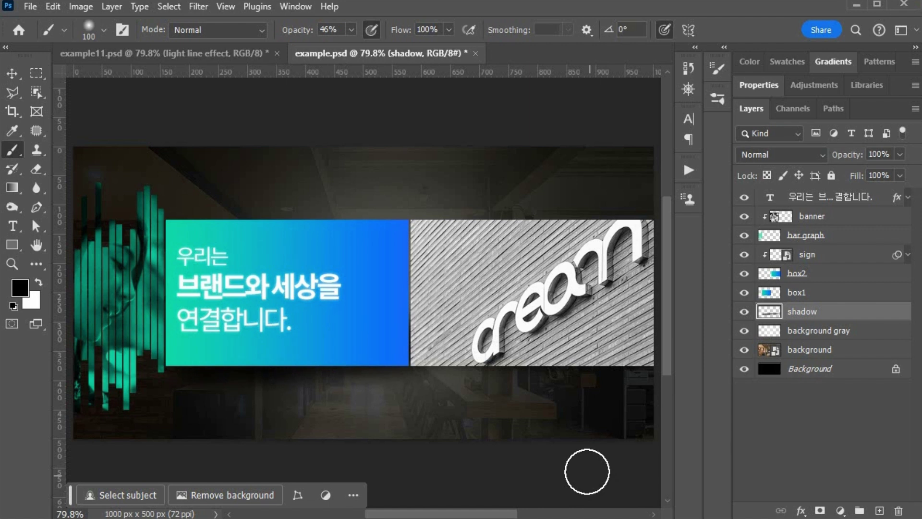
- Nudge box2 slightly left to close the gap between it and box1
{"action": "left_click", "coordinate": [12, 74]}
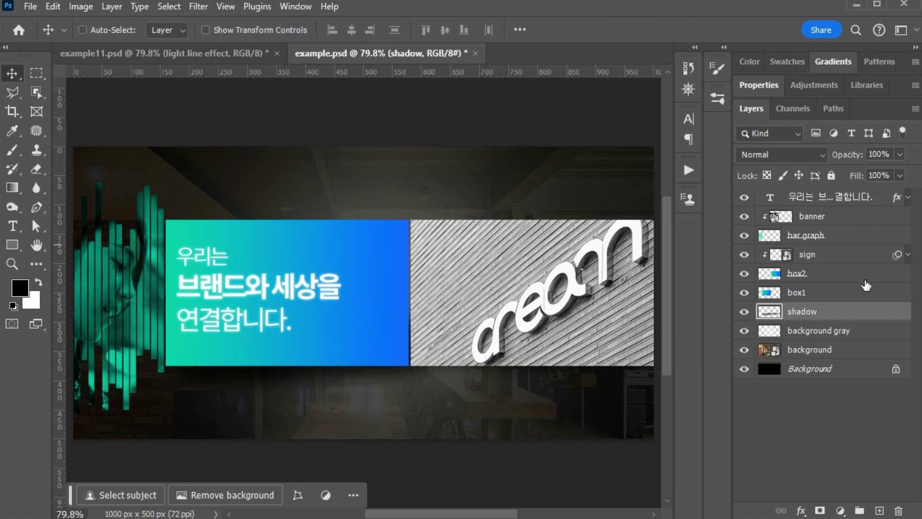
{"action": "left_click", "coordinate": [839, 278]}
{"action": "key", "text": "Left"}
{"action": "key", "text": "Left"}
{"action": "key", "text": "Left"}
{"action": "key", "text": "Left"}
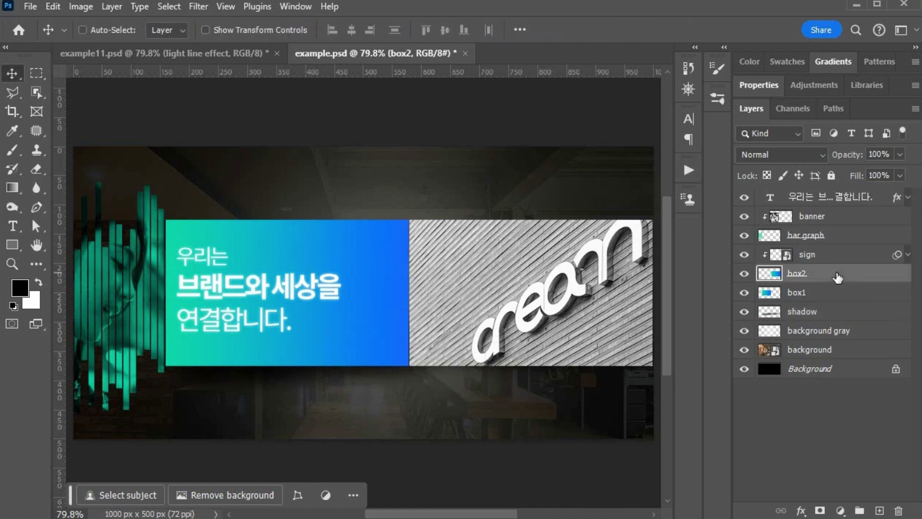
- With the Pen tool in Path mode, draw a curved path arching over box1's upper edge and down into the box
{"action": "left_click_drag", "start_coordinate": [595, 297], "coordinate": [540, 295]}
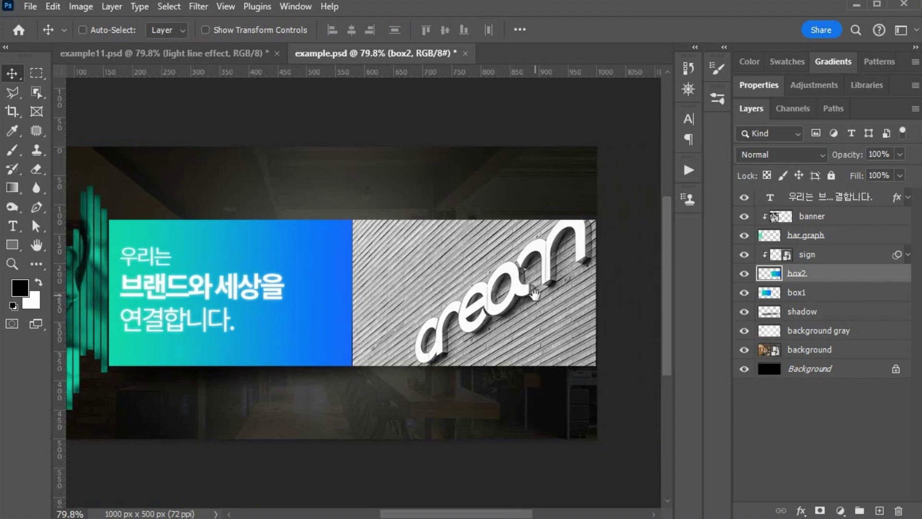
{"action": "left_click_drag", "start_coordinate": [448, 342], "coordinate": [519, 319]}
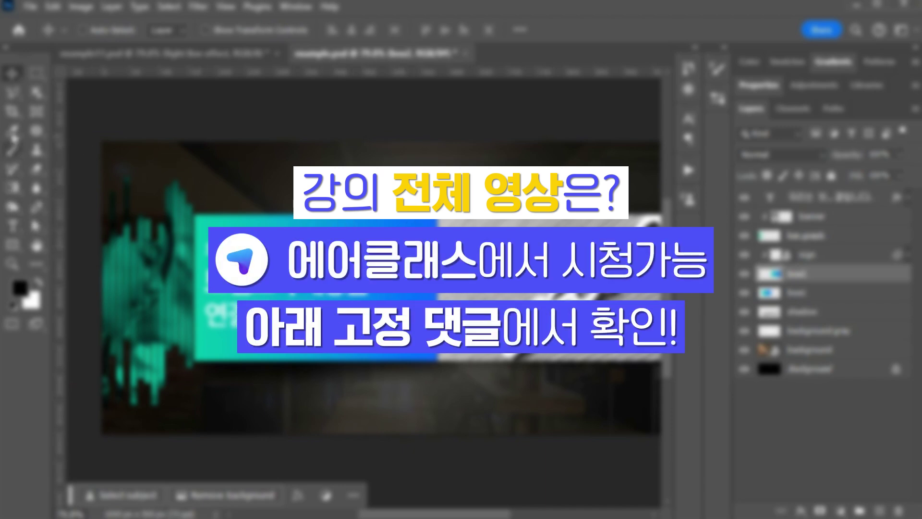
{"action": "left_click", "coordinate": [36, 207]}
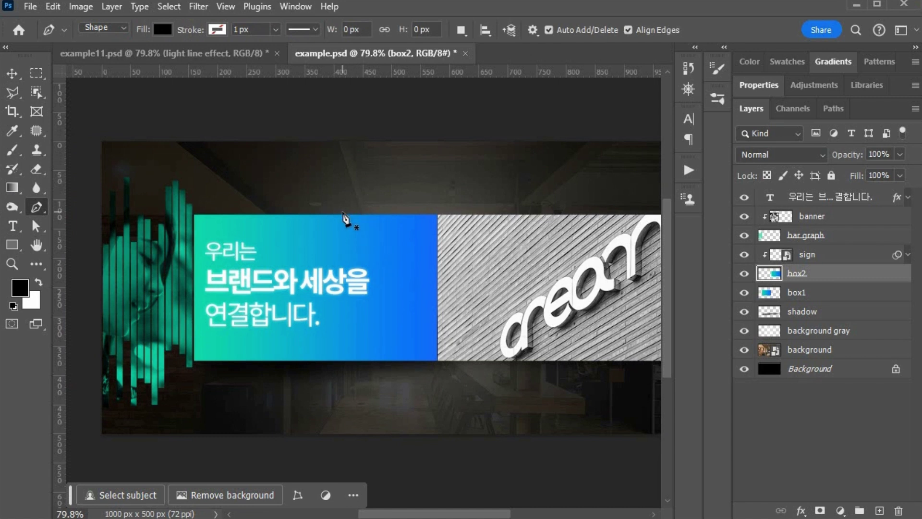
{"action": "left_click", "coordinate": [121, 30]}
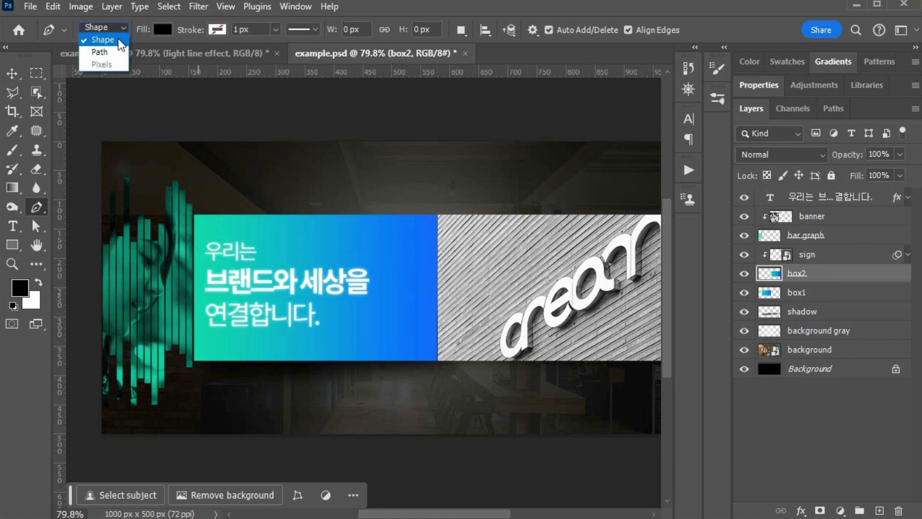
{"action": "left_click", "coordinate": [116, 52]}
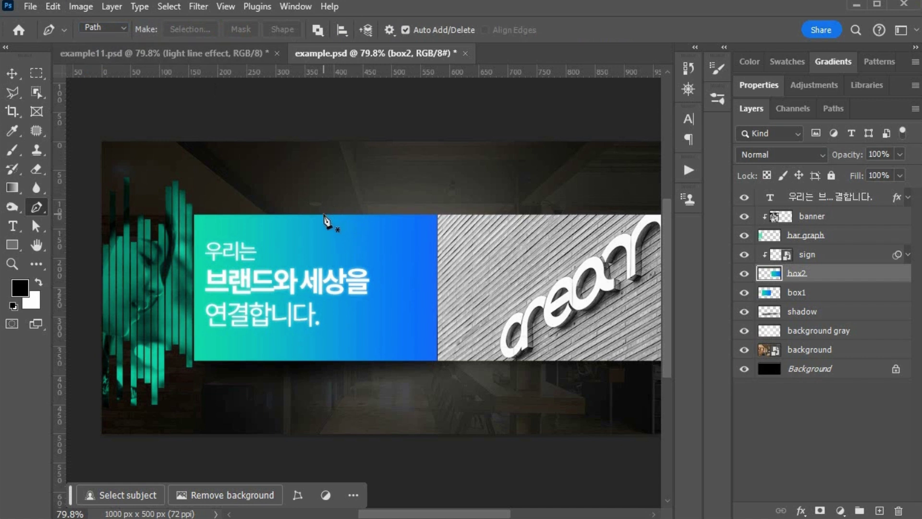
{"action": "left_click", "coordinate": [323, 213]}
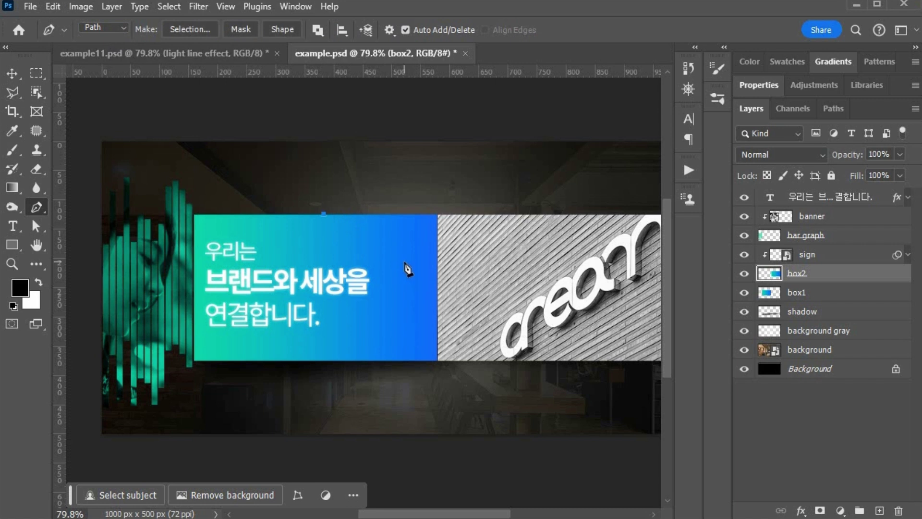
{"action": "left_click_drag", "start_coordinate": [405, 262], "coordinate": [383, 363]}
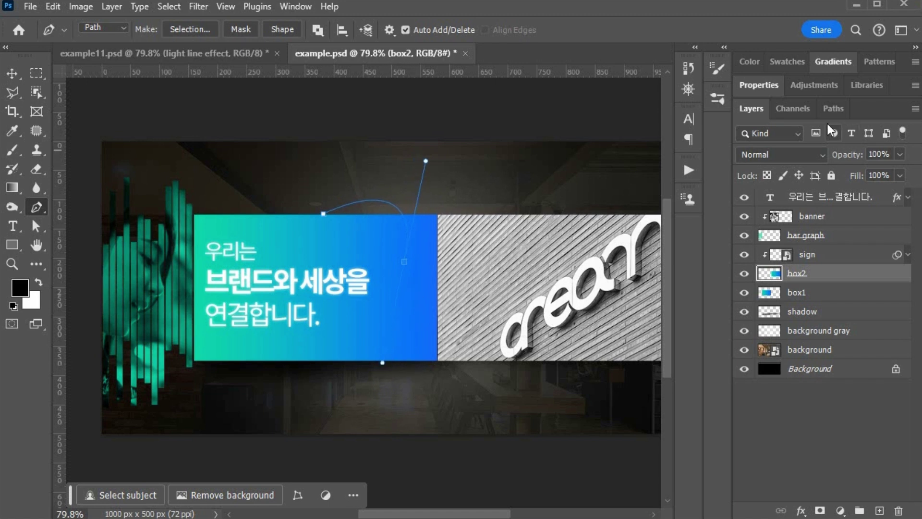
- End the first curve, check example11.psd for reference, and draw a second curve dipping below box1's lower edge in example.psd
{"action": "left_click", "coordinate": [835, 108]}
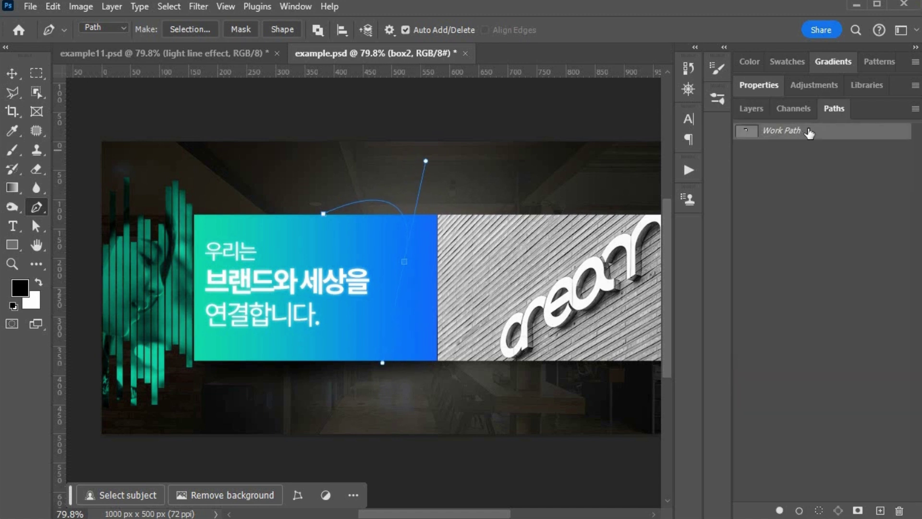
{"action": "left_click", "coordinate": [461, 286], "text": "ctrl"}
{"action": "left_click", "coordinate": [159, 52]}
{"action": "left_click", "coordinate": [391, 52]}
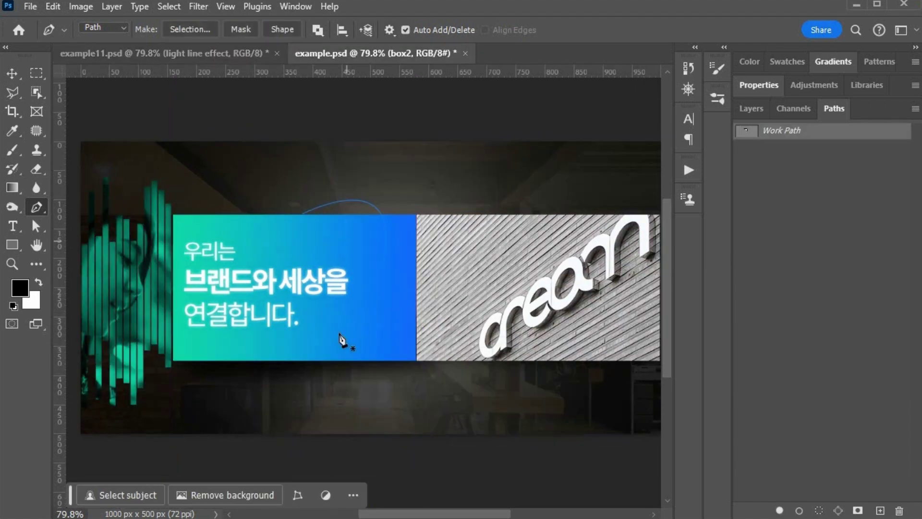
{"action": "left_click", "coordinate": [312, 315]}
{"action": "left_click_drag", "start_coordinate": [395, 350], "coordinate": [409, 278]}
- Save the work path as "deco path" and compare it with the light line in example11.psd
{"action": "double_click", "coordinate": [783, 133]}
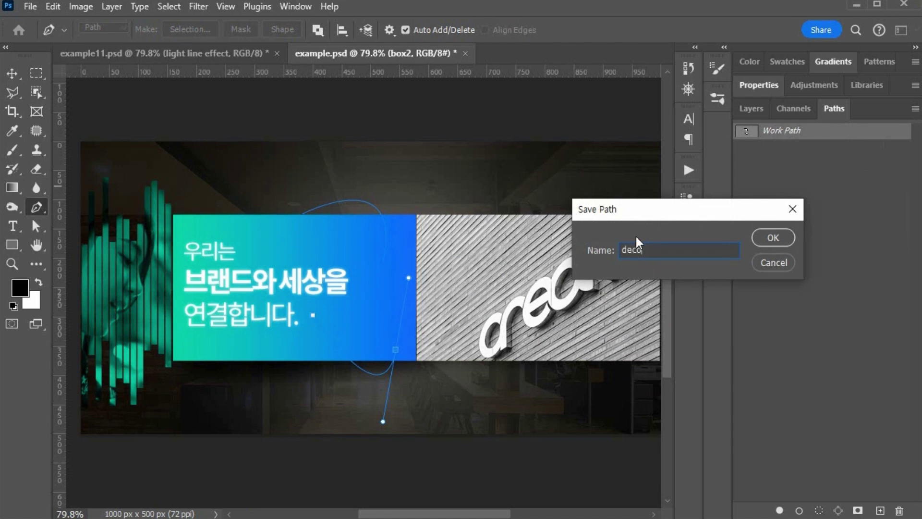
{"action": "type", "text": "th"}
{"action": "key", "text": "Return"}
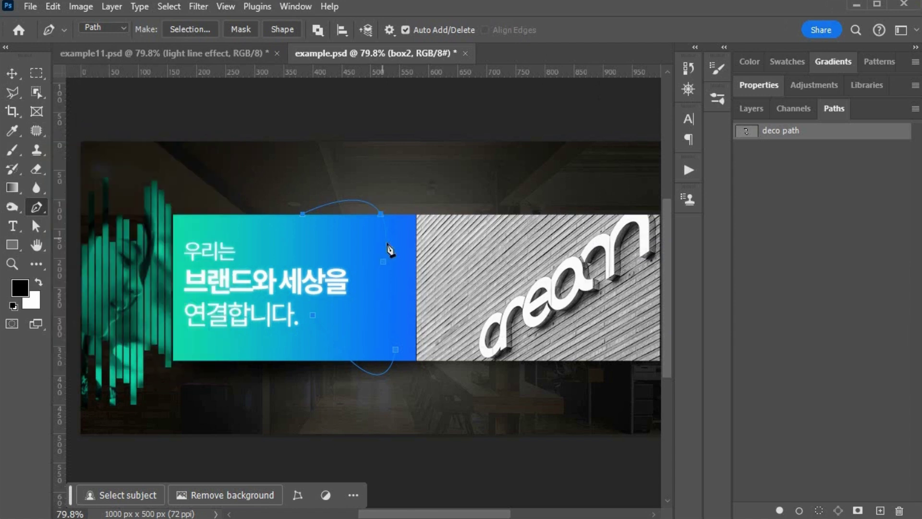
{"action": "left_click", "coordinate": [172, 54]}
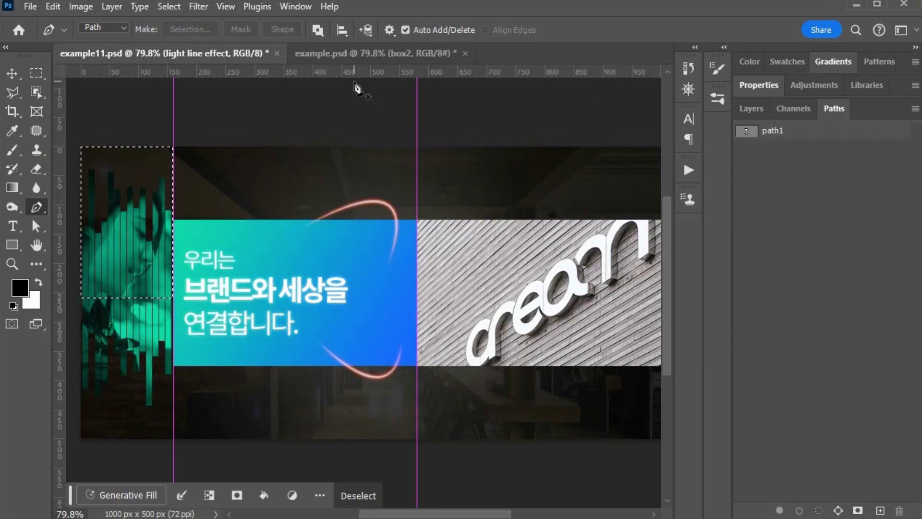
{"action": "left_click", "coordinate": [344, 51]}
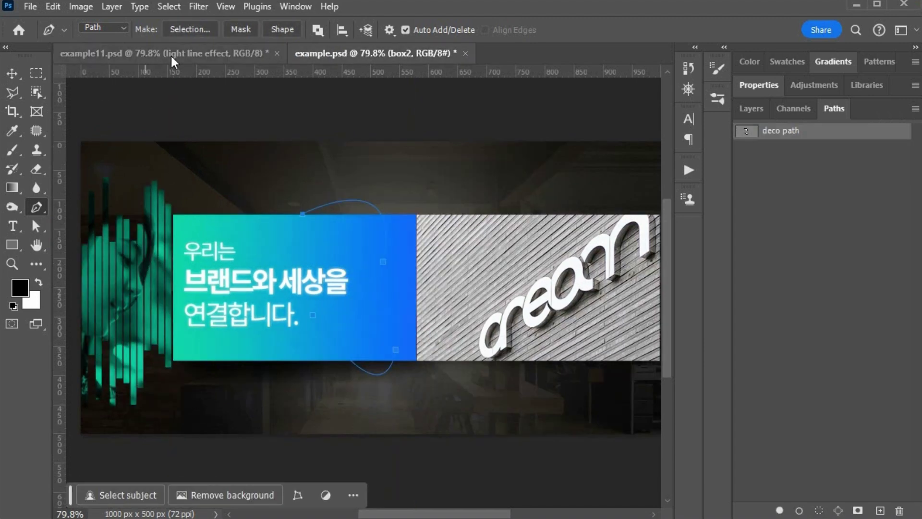
- Set the soft round brush size to 3 px at 0% hardness
{"action": "left_click", "coordinate": [7, 153]}
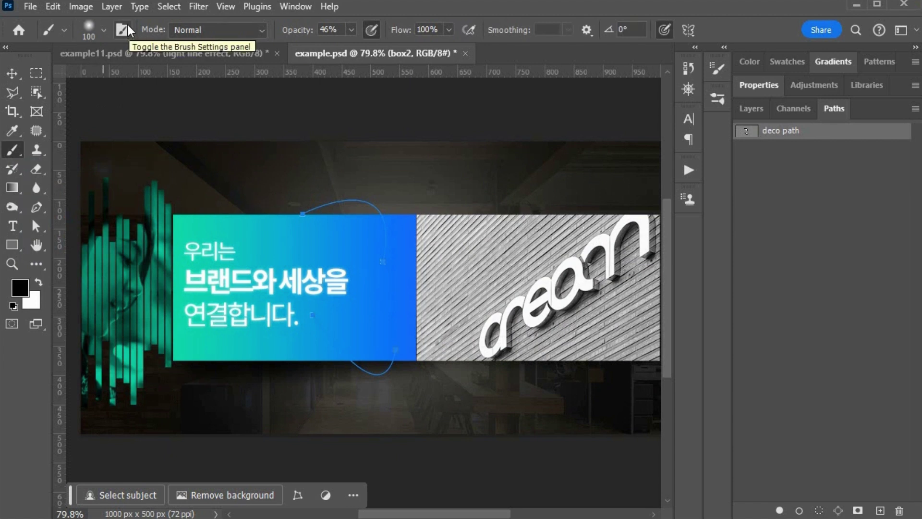
{"action": "left_click", "coordinate": [104, 30]}
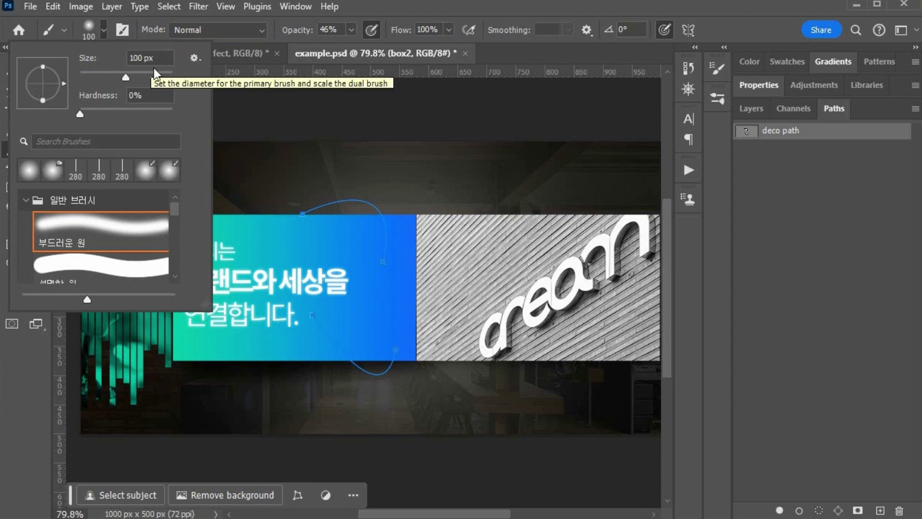
{"action": "left_click_drag", "start_coordinate": [150, 58], "coordinate": [107, 54]}
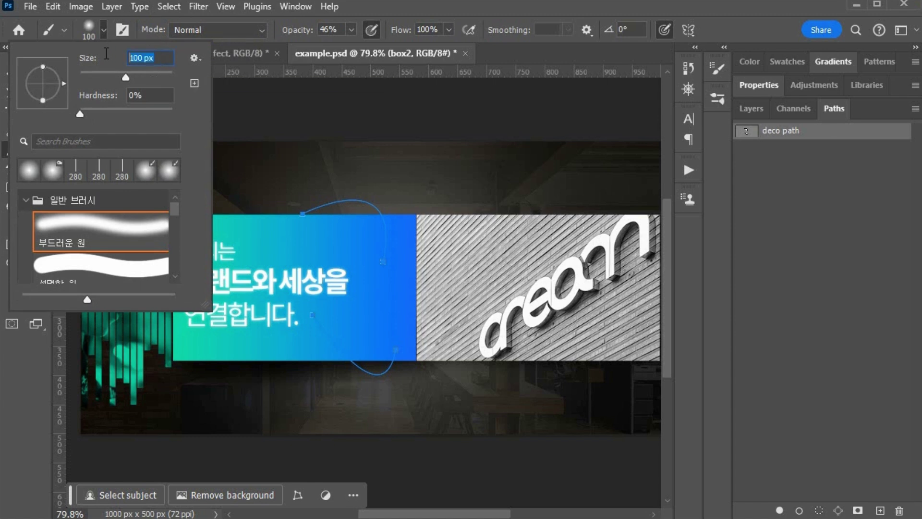
{"action": "type", "text": "3"}
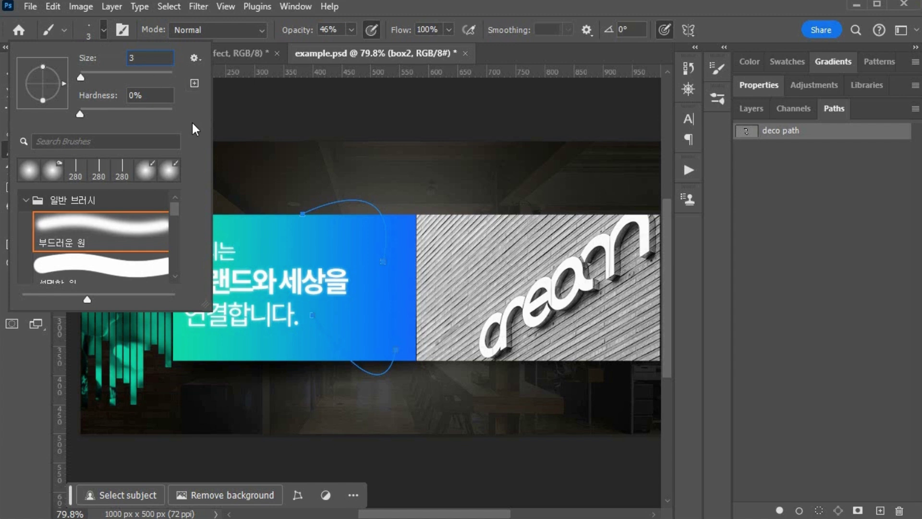
{"action": "key", "text": "BackSpace"}
{"action": "type", "text": "7"}
{"action": "key", "text": "Return"}
{"action": "type", "text": "3"}
- Search the brush presets for "pressure"
{"action": "left_click", "coordinate": [26, 200]}
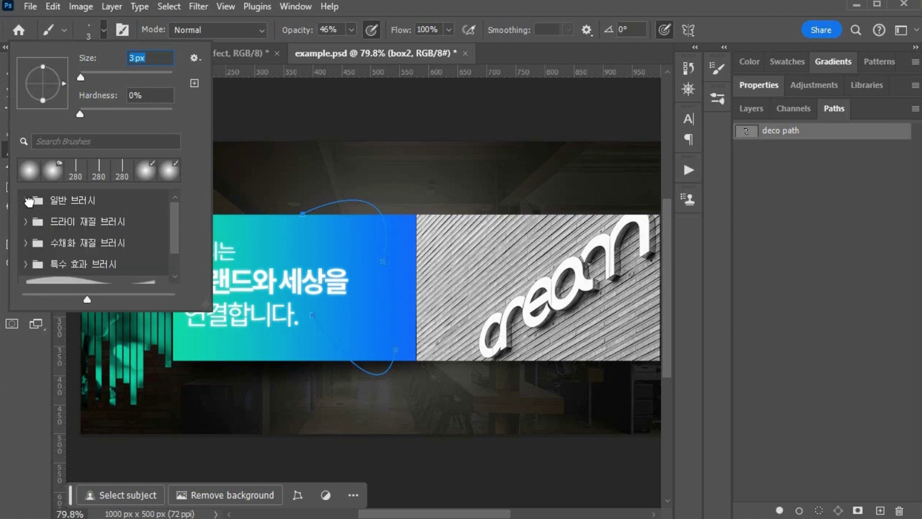
{"action": "left_click", "coordinate": [26, 200]}
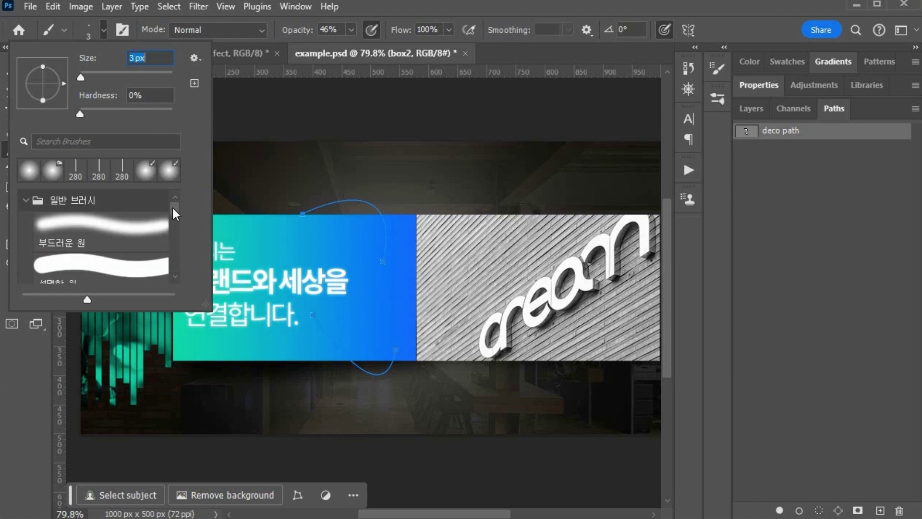
{"action": "left_click", "coordinate": [104, 141]}
{"action": "type", "text": "press"}
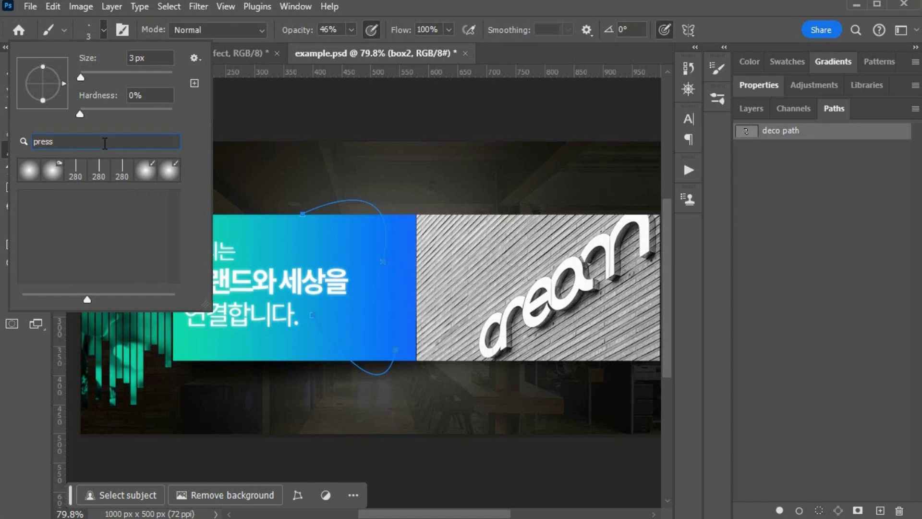
{"action": "type", "text": "ure"}
{"action": "key", "text": "Return"}
- Set the brush opacity to 100% and the brush size to 6 px
{"action": "left_click", "coordinate": [105, 28]}
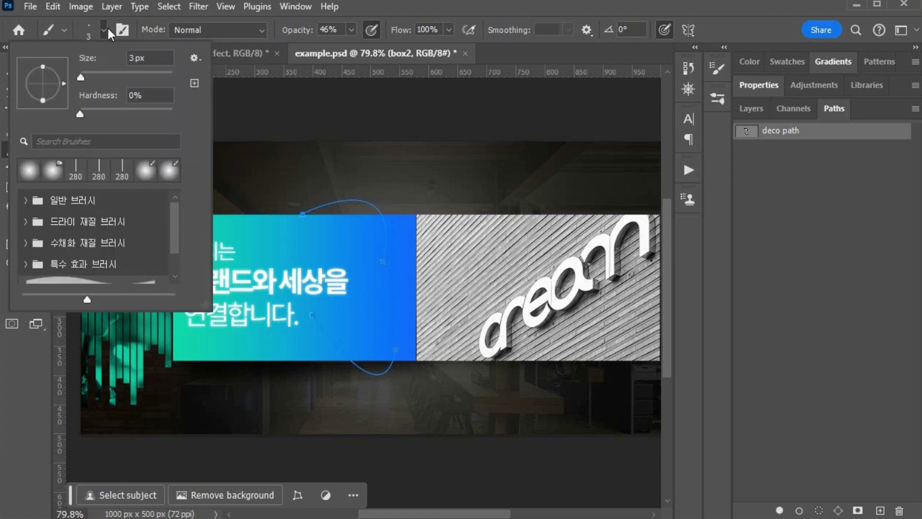
{"action": "left_click", "coordinate": [138, 58]}
{"action": "key", "text": "Escape"}
{"action": "key", "text": "0"}
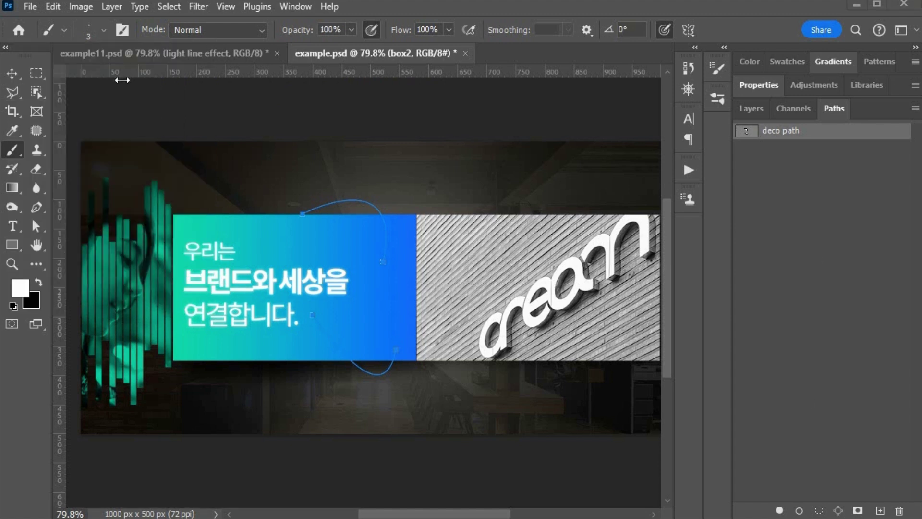
{"action": "left_click", "coordinate": [102, 29]}
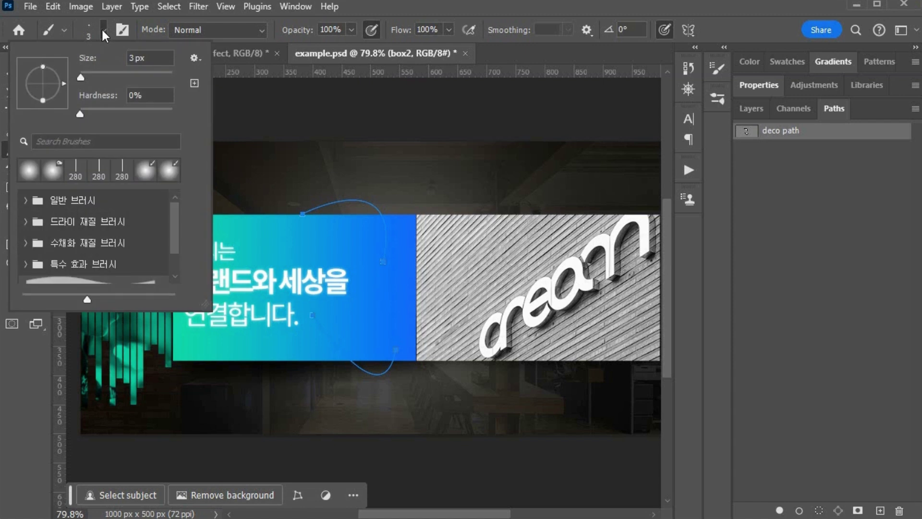
{"action": "left_click", "coordinate": [143, 58]}
{"action": "type", "text": "6"}
{"action": "key", "text": "Return"}
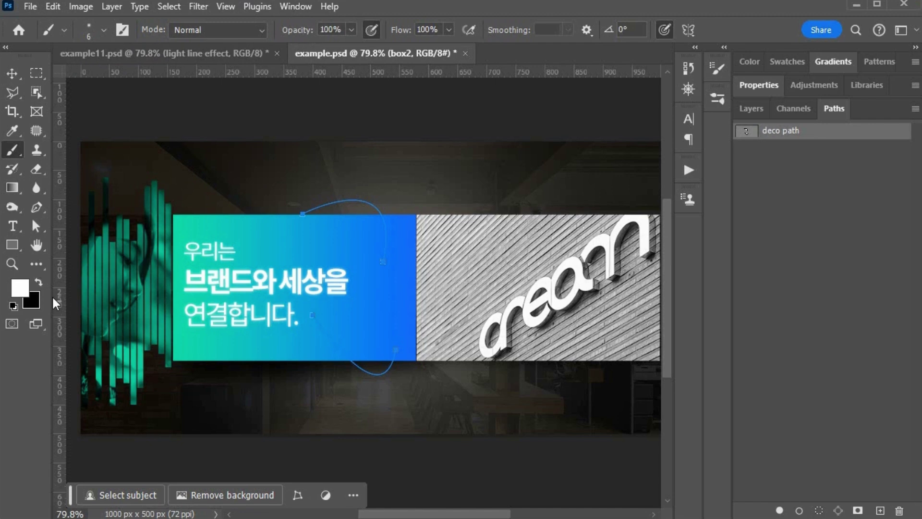
- Check the layer order in example11.psd, and add a layer named "light line effect" directly above the banner layer in example.psd
{"action": "left_click", "coordinate": [751, 109]}
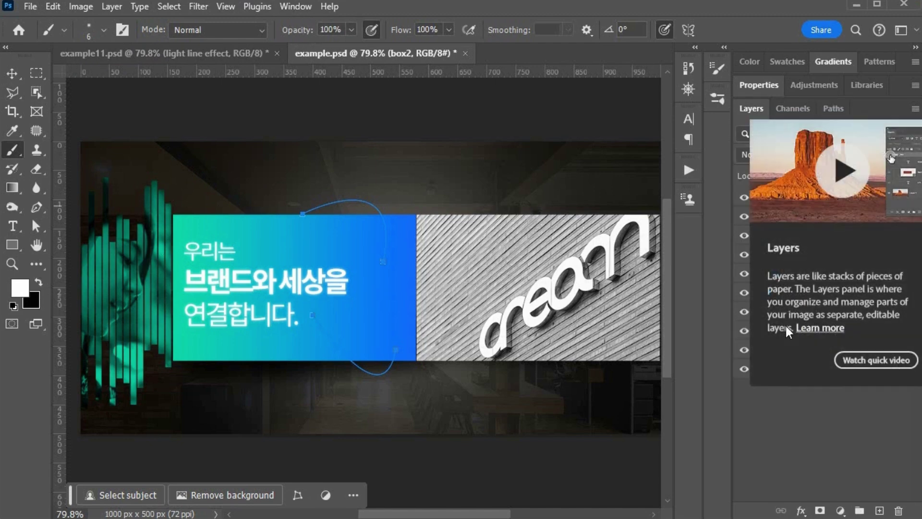
{"action": "left_click", "coordinate": [857, 201]}
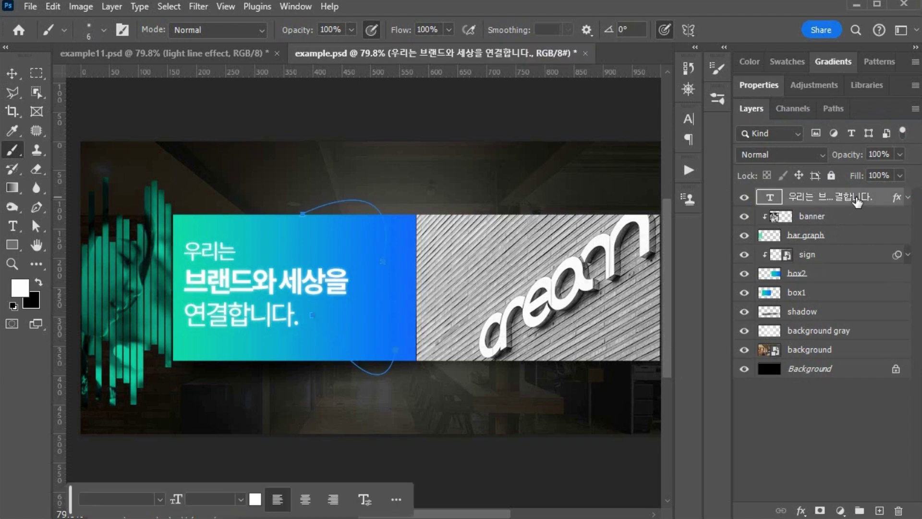
{"action": "left_click", "coordinate": [850, 220]}
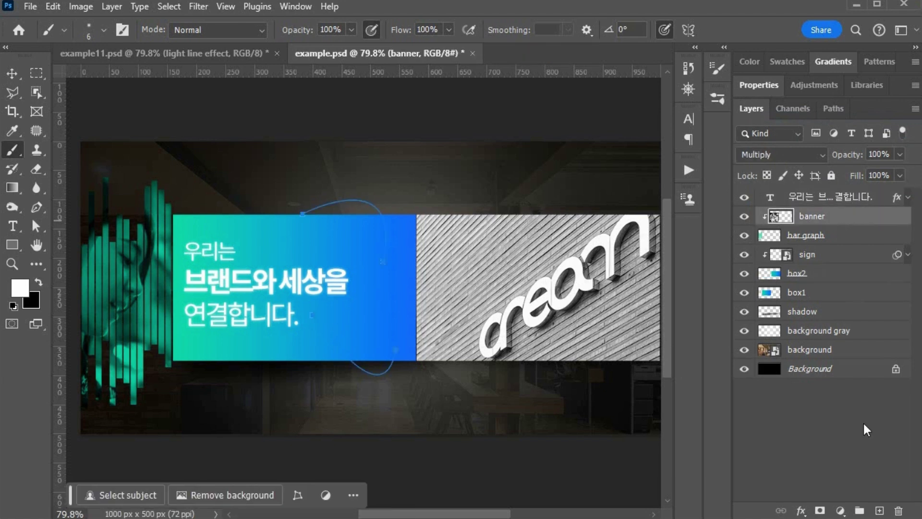
{"action": "left_click", "coordinate": [174, 56]}
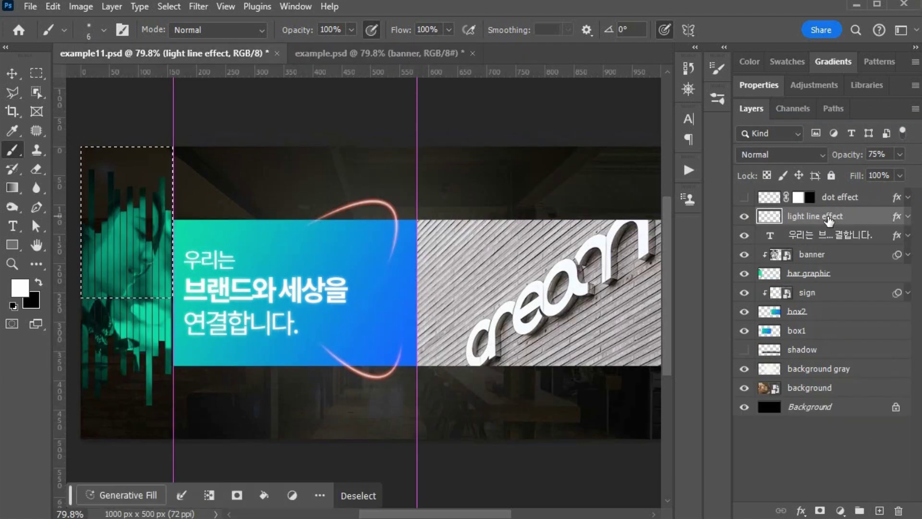
{"action": "left_click", "coordinate": [327, 55]}
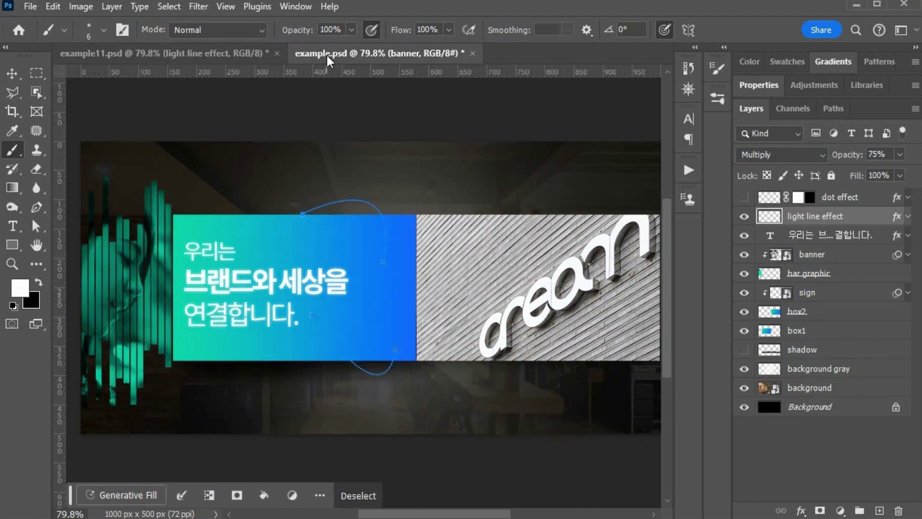
{"action": "left_click", "coordinate": [879, 511]}
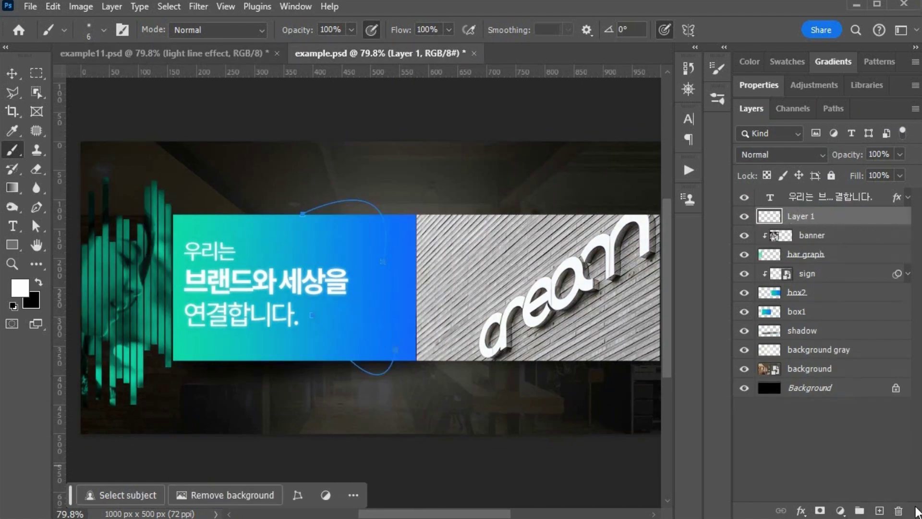
{"action": "double_click", "coordinate": [802, 216]}
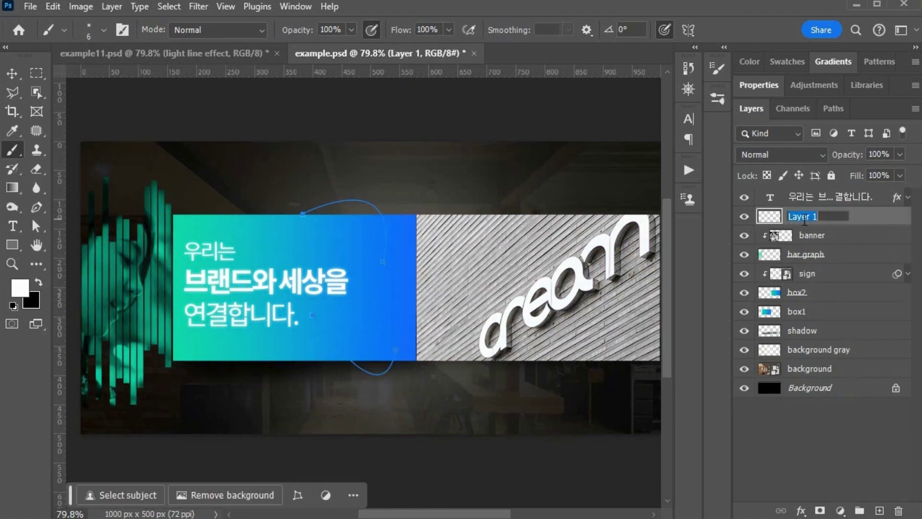
{"action": "type", "text": "light line effect"}
{"action": "key", "text": "Return"}
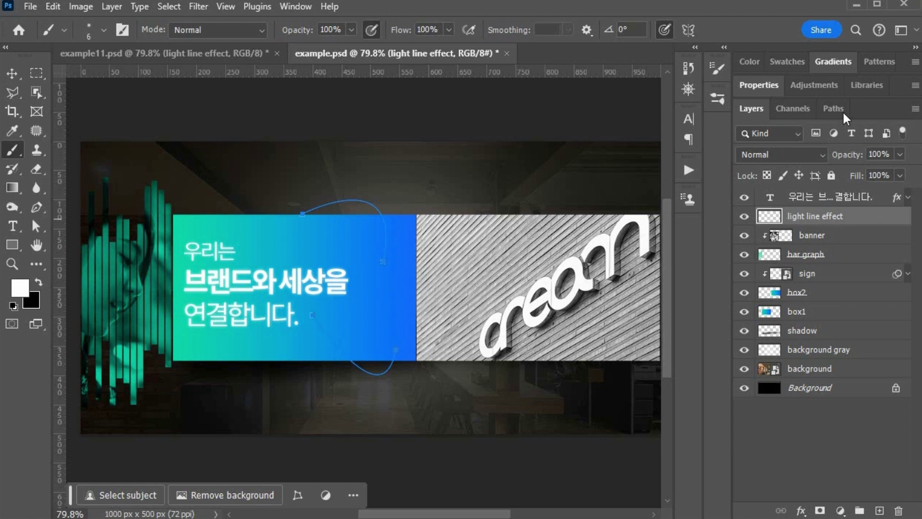
- Stroke the deco path with the Brush and Simulate Pressure on the light line effect layer, and deselect the path
{"action": "left_click", "coordinate": [827, 110]}
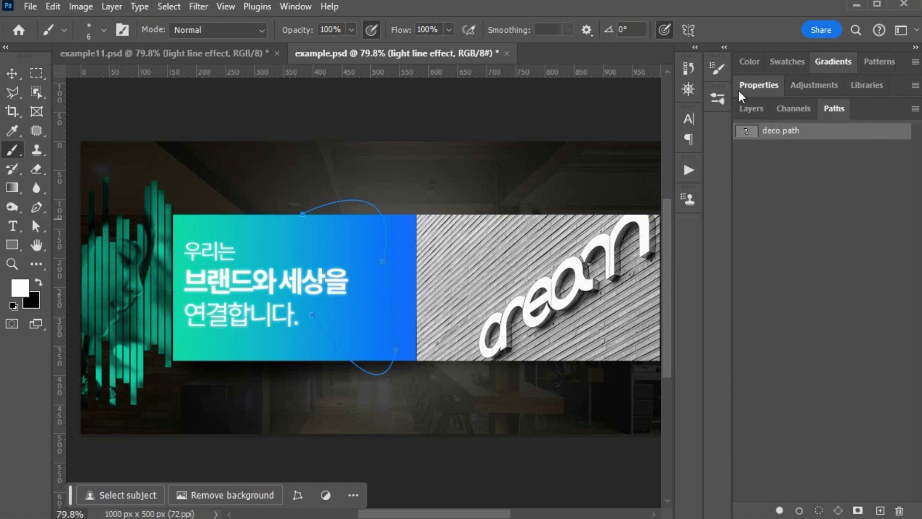
{"action": "left_click_drag", "start_coordinate": [831, 104], "coordinate": [730, 81]}
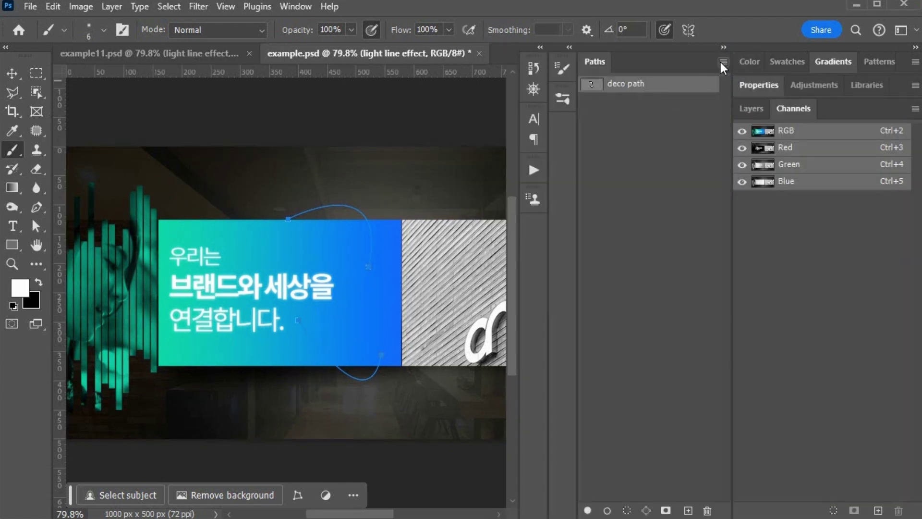
{"action": "left_click", "coordinate": [722, 62]}
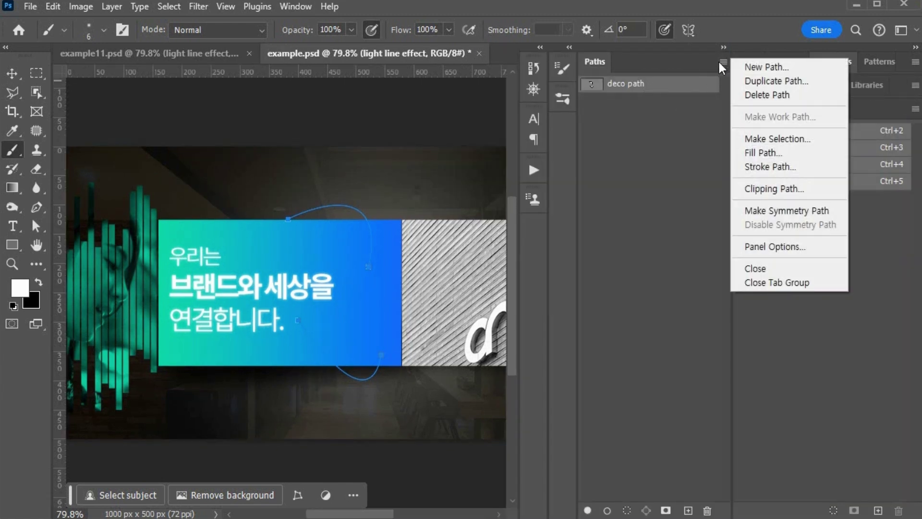
{"action": "left_click", "coordinate": [768, 165]}
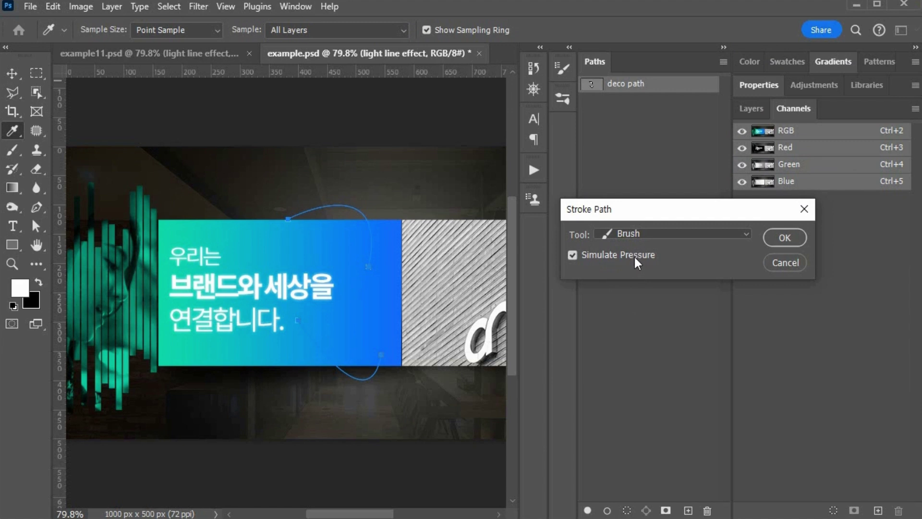
{"action": "left_click", "coordinate": [786, 237]}
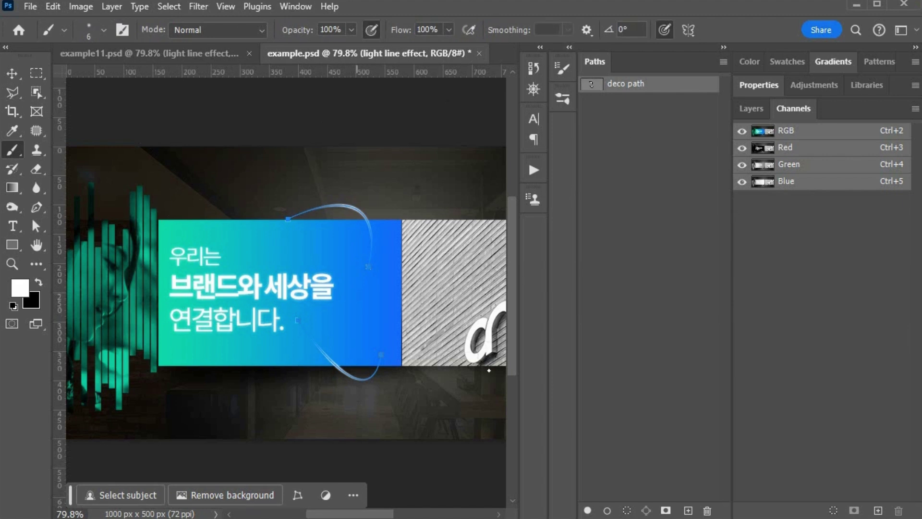
{"action": "left_click", "coordinate": [628, 136]}
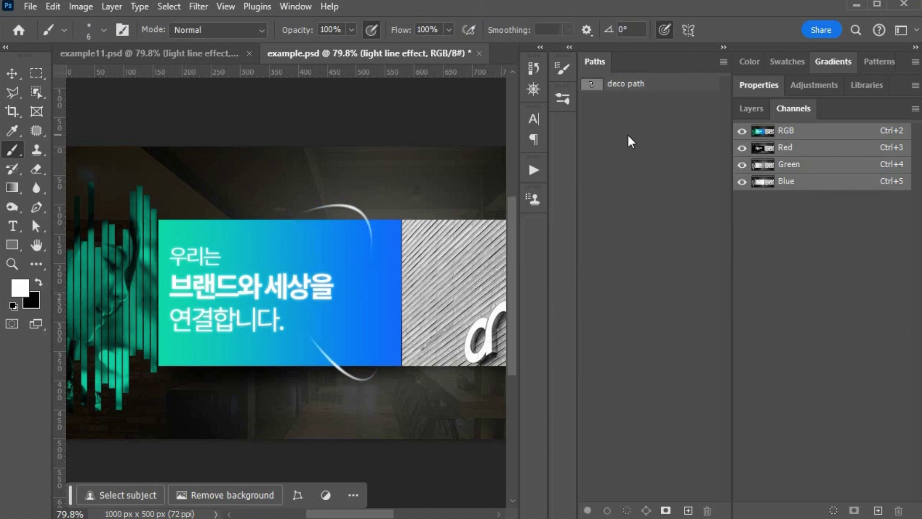
{"action": "left_click_drag", "start_coordinate": [597, 62], "coordinate": [840, 103]}
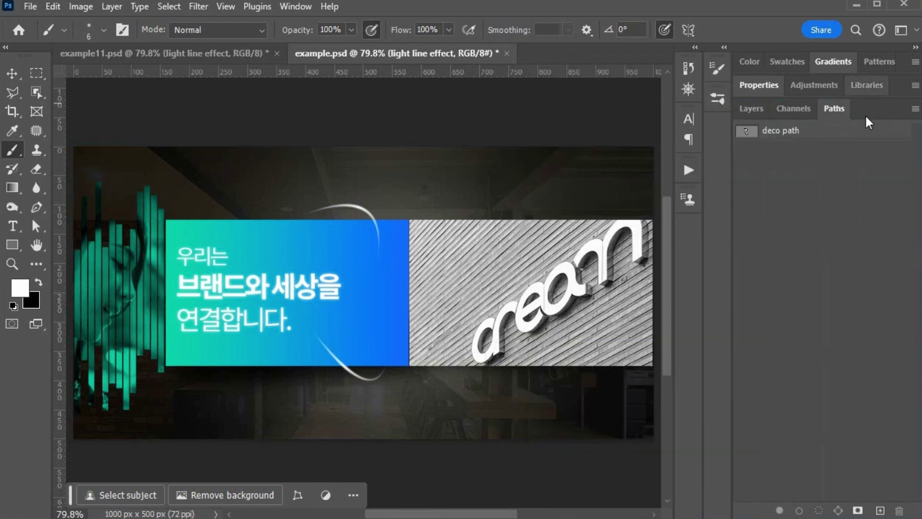
{"action": "left_click", "coordinate": [747, 109]}
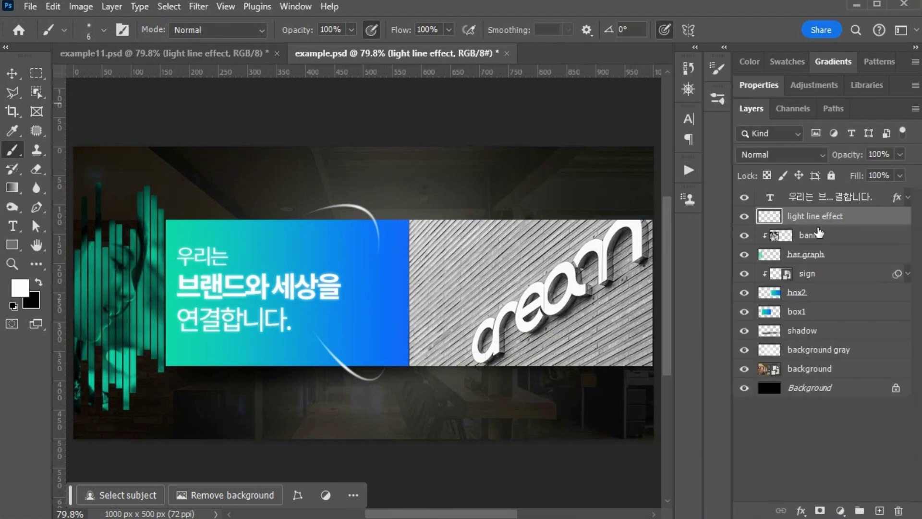